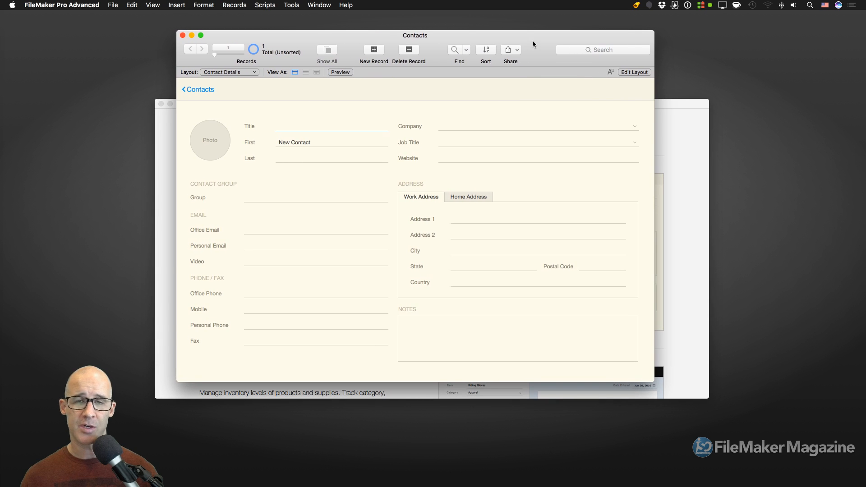
# - Close the Get Started starter-solution window and nudge the Contacts window into place
pyautogui.click(669, 106)
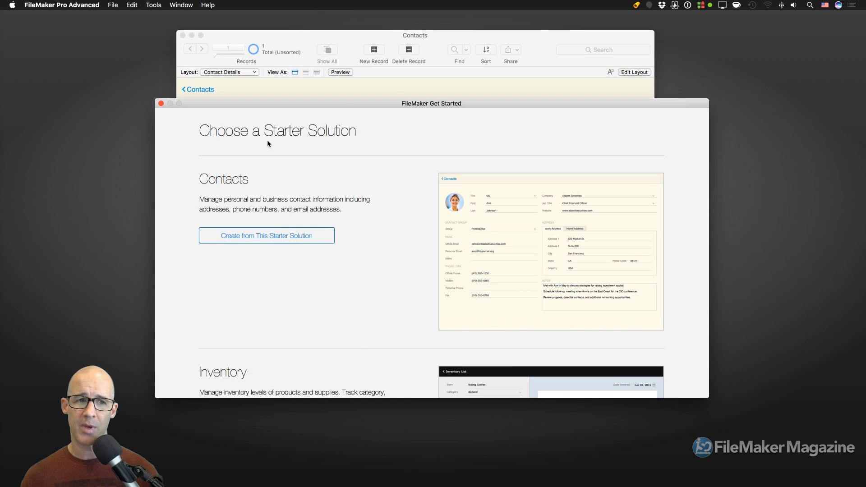
pyautogui.click(161, 104)
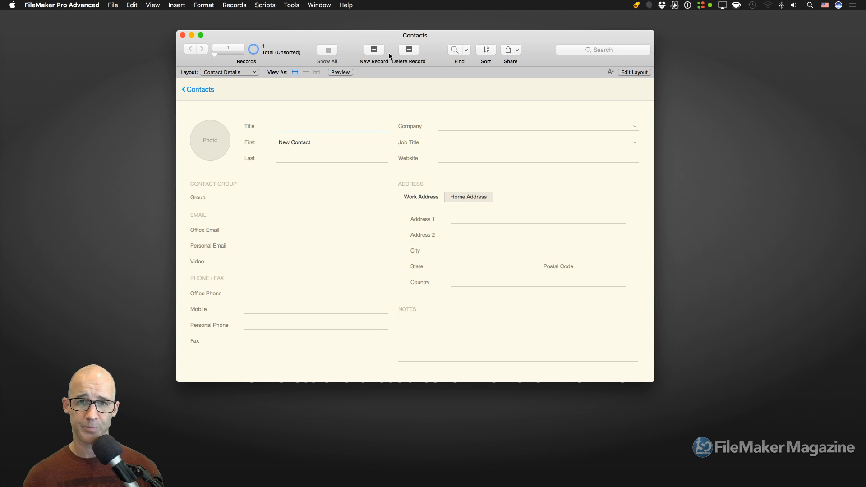
pyautogui.moveTo(445, 40); pyautogui.dragTo(448, 38)
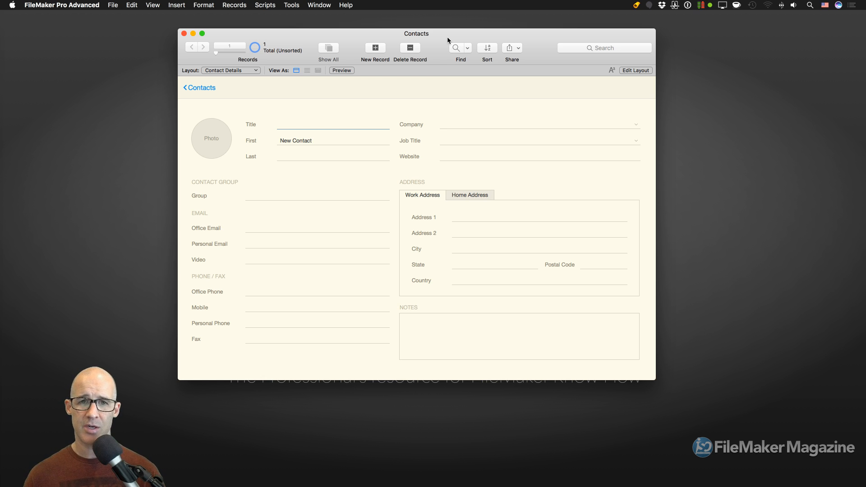
pyautogui.moveTo(448, 37); pyautogui.dragTo(456, 39)
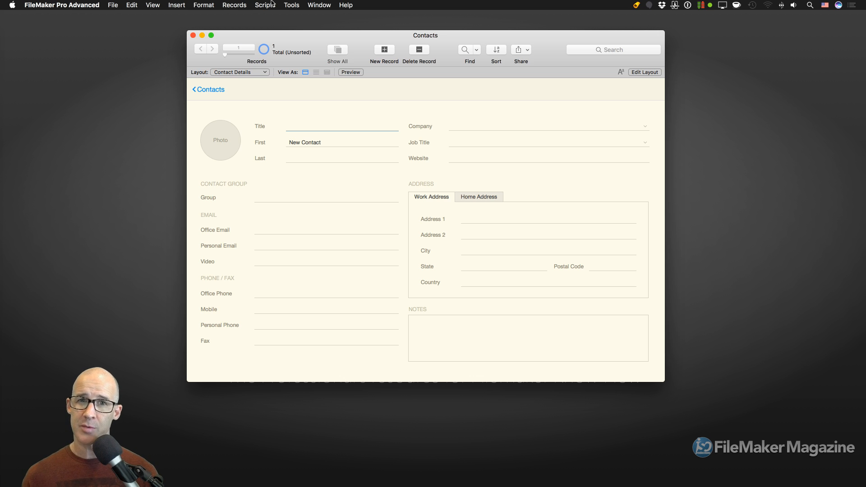
# - Open Manage Database with Shift-Cmd-D and enlarge the dialog to show more of the 31 fields
pyautogui.press('super+shift+d')
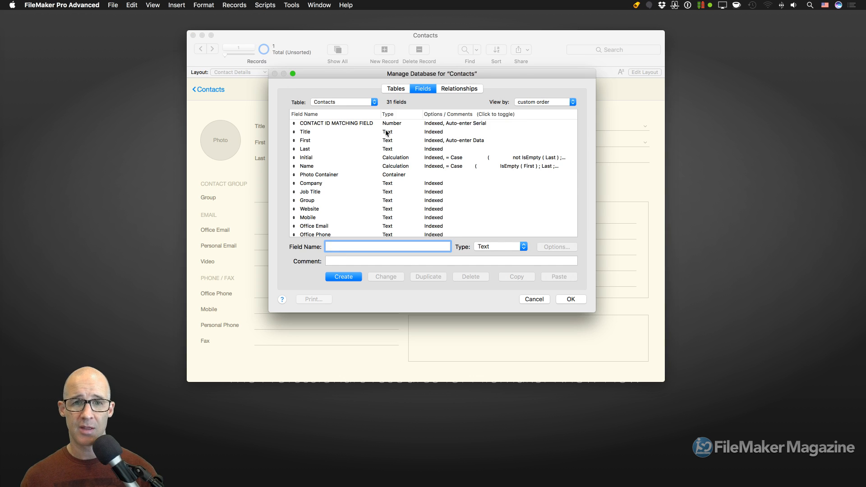
pyautogui.moveTo(472, 77); pyautogui.dragTo(450, 74)
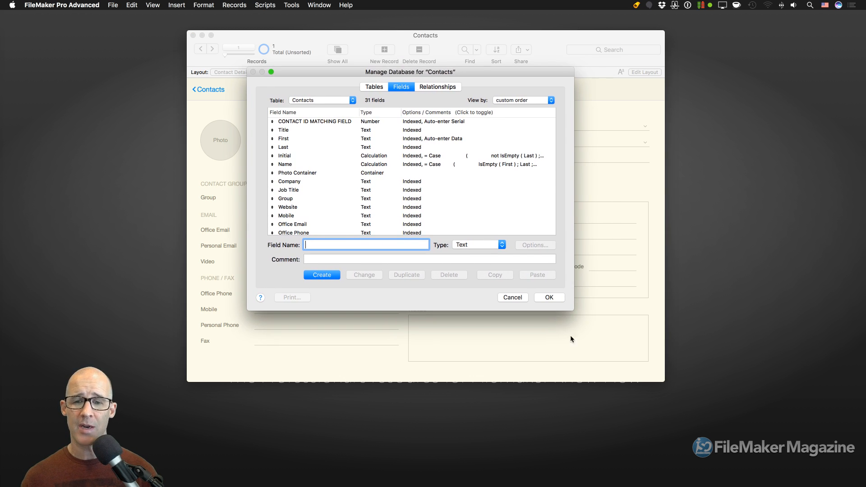
pyautogui.moveTo(573, 310); pyautogui.dragTo(708, 382)
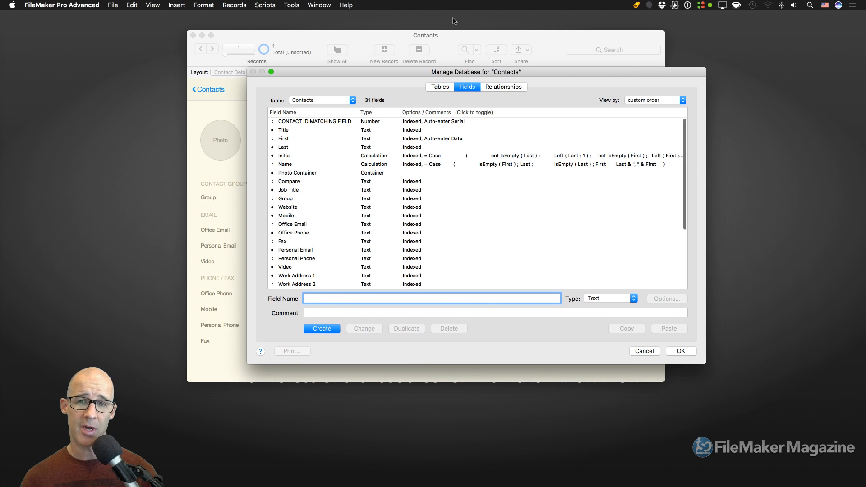
pyautogui.moveTo(470, 71); pyautogui.dragTo(414, 56)
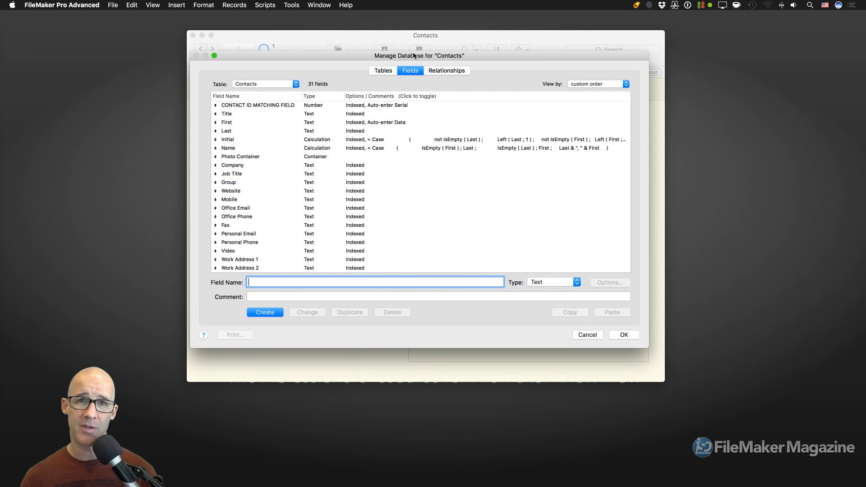
pyautogui.click(112, 4)
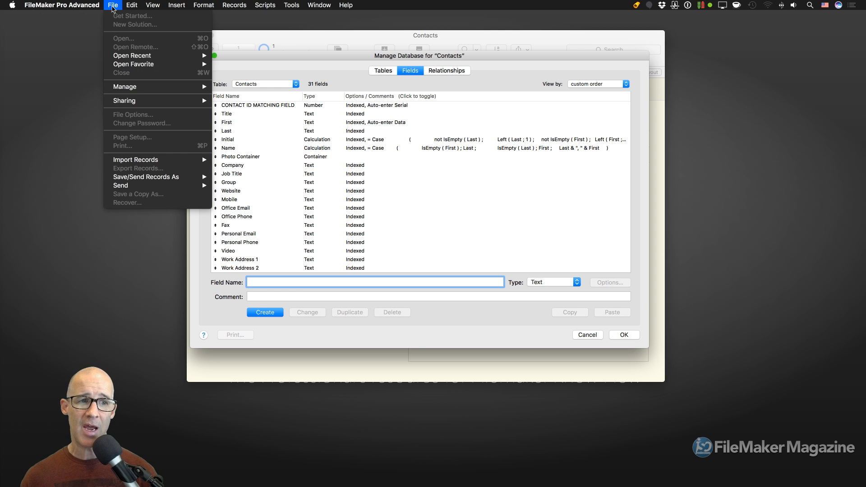
pyautogui.moveTo(131, 90)
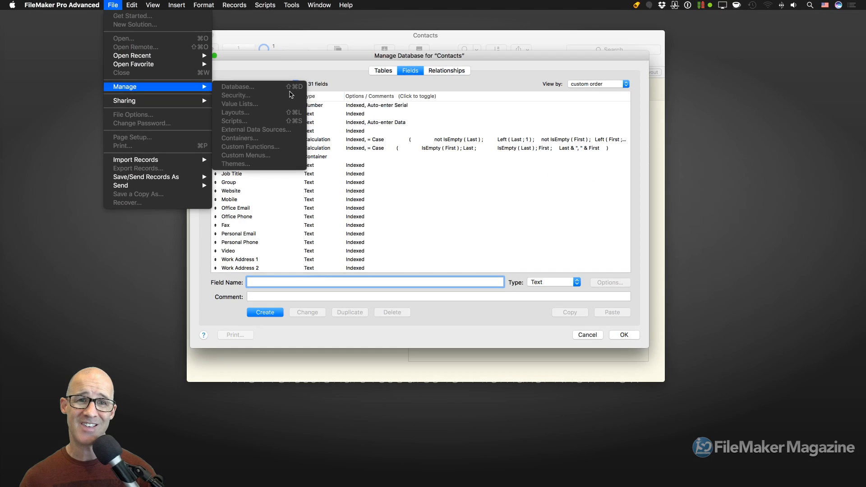
pyautogui.click(473, 95)
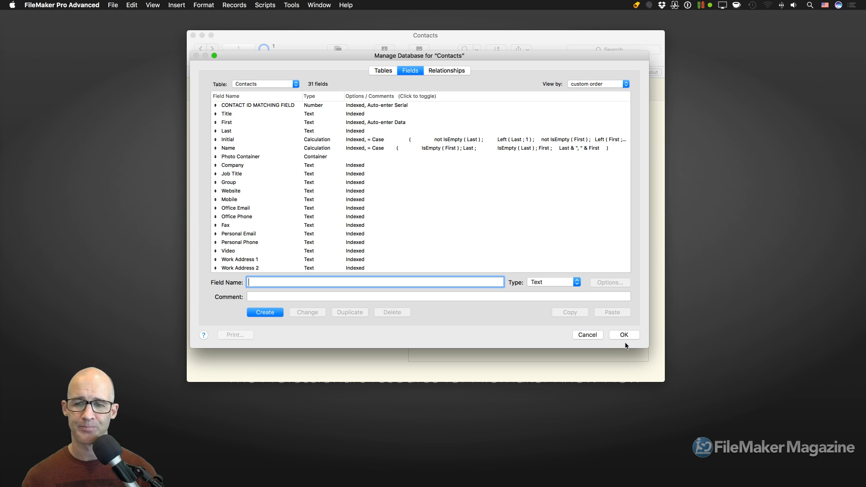
pyautogui.moveTo(648, 348); pyautogui.dragTo(676, 355)
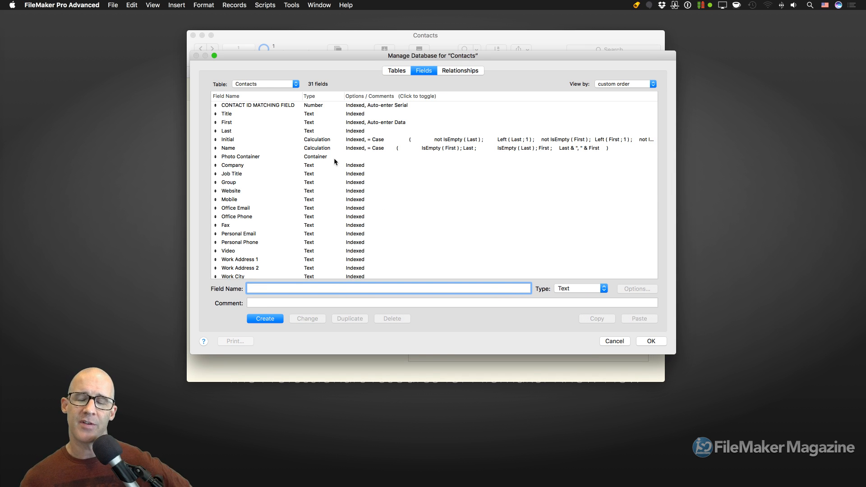
# - Inspect the Initial and Last field definitions, then cancel Manage Database without changes
pyautogui.click(292, 139)
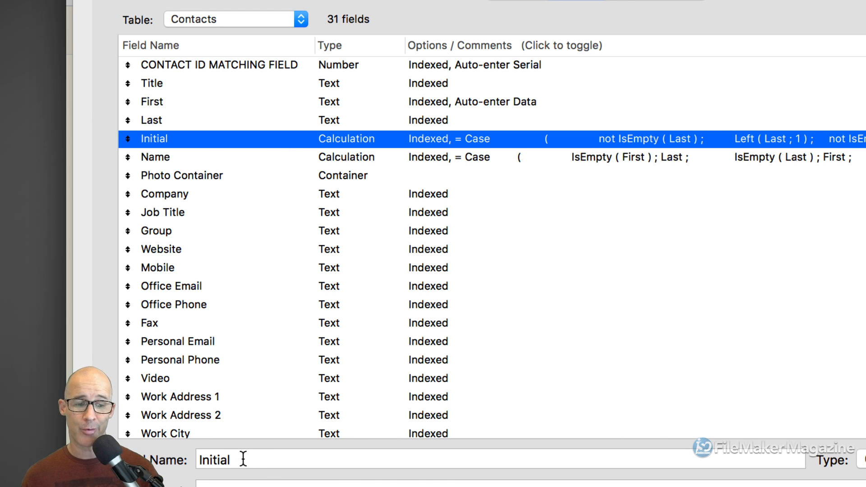
pyautogui.doubleClick(209, 461)
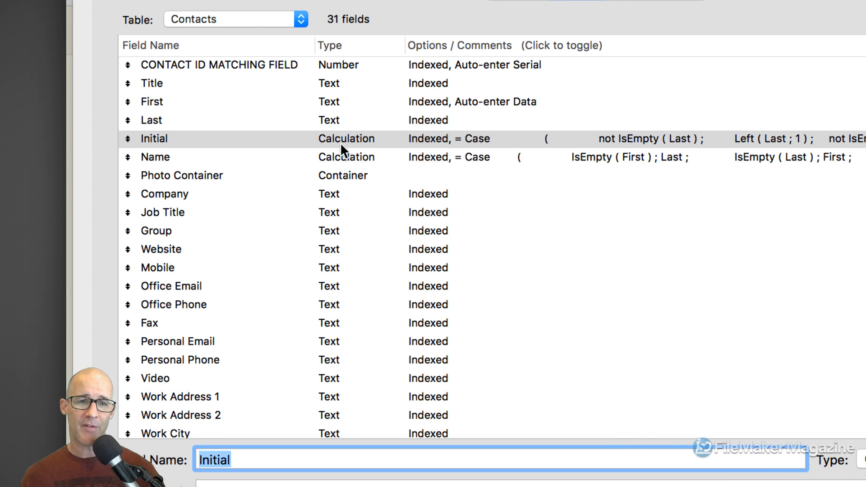
pyautogui.click(329, 139)
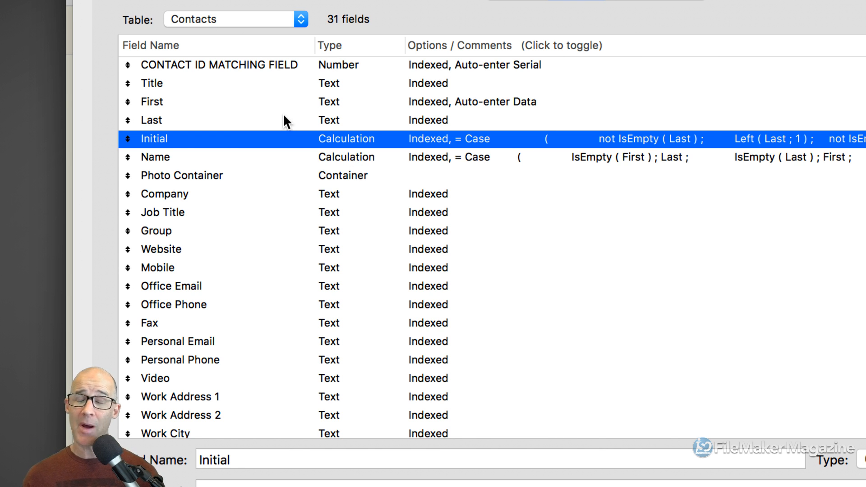
pyautogui.click(259, 120)
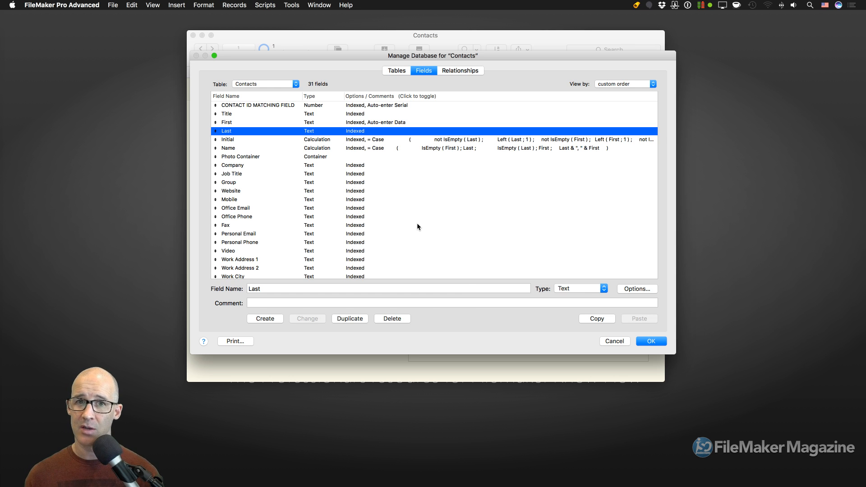
pyautogui.click(617, 342)
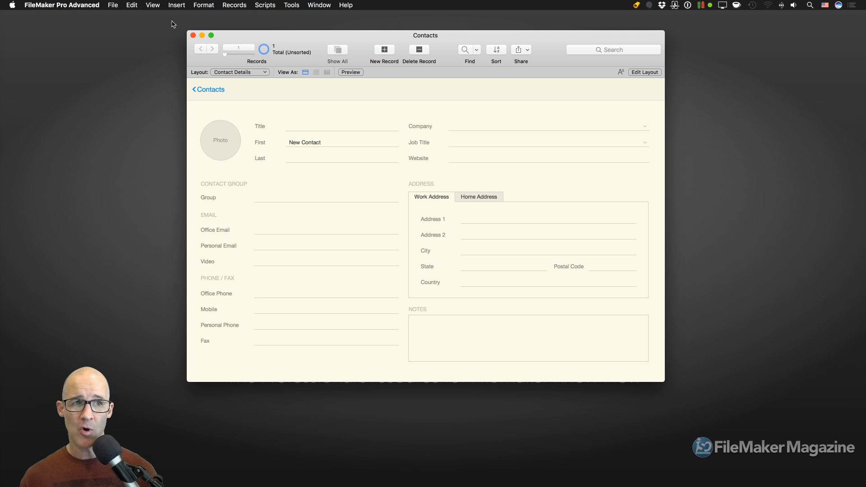
# - Create a new script named Blank from File > Manage > Scripts
pyautogui.click(111, 6)
pyautogui.moveTo(139, 88)
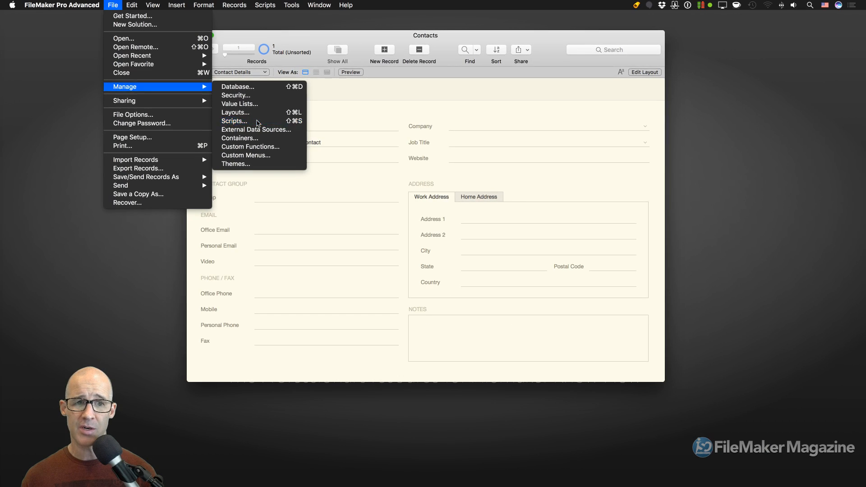
pyautogui.click(258, 120)
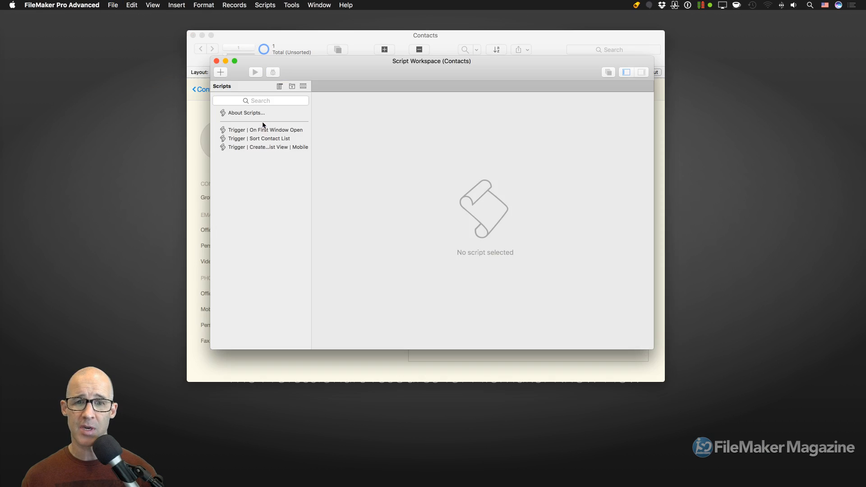
pyautogui.click(221, 72)
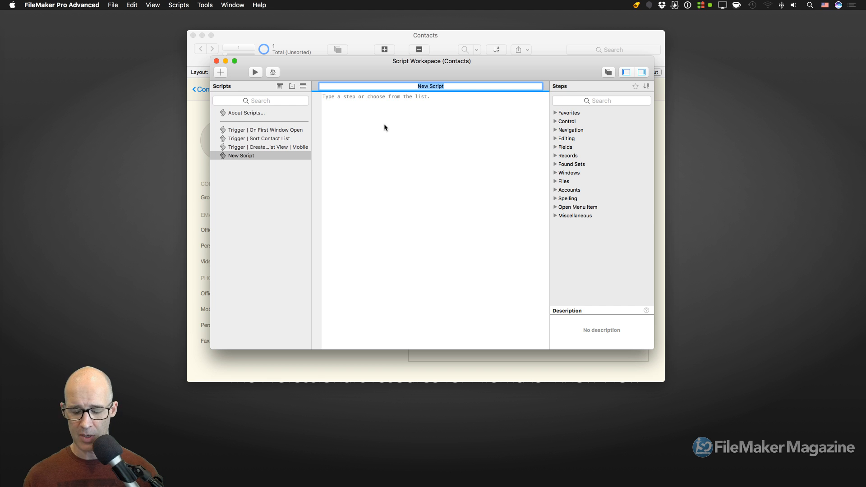
pyautogui.write('Ba')
pyautogui.write('ank')
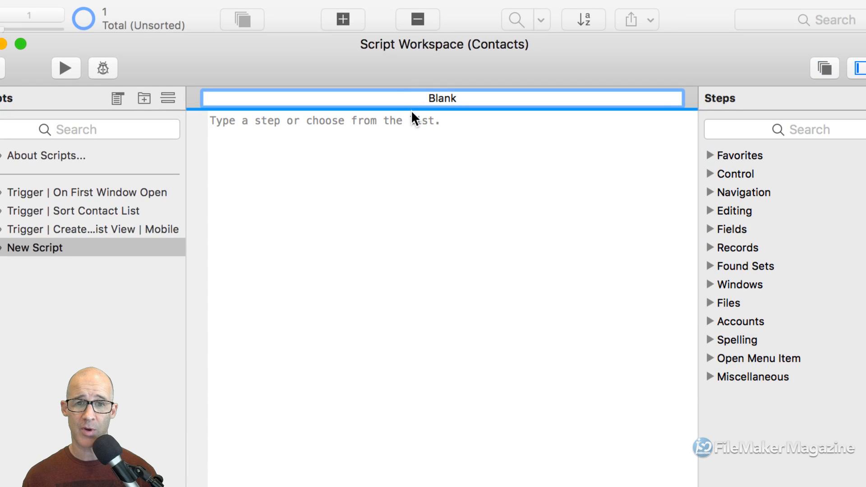
pyautogui.press('Return')
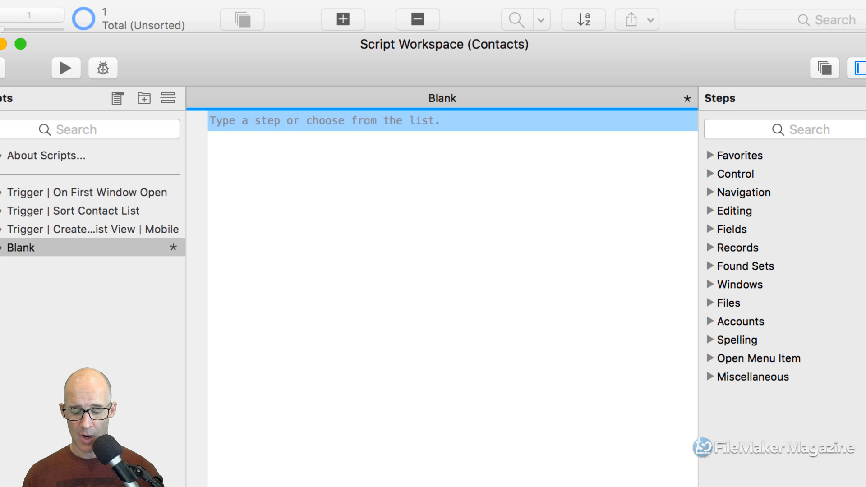
# - Add a Set Variable step to the Blank script and open its options
pyautogui.write('se')
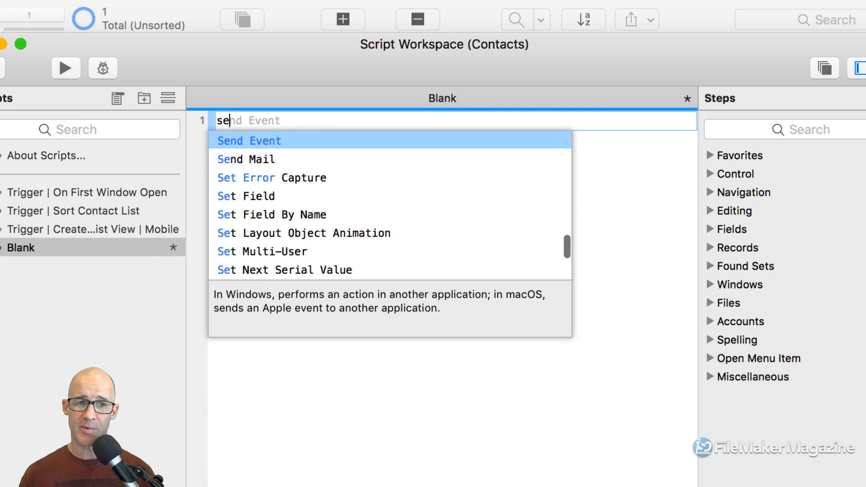
pyautogui.write('t va')
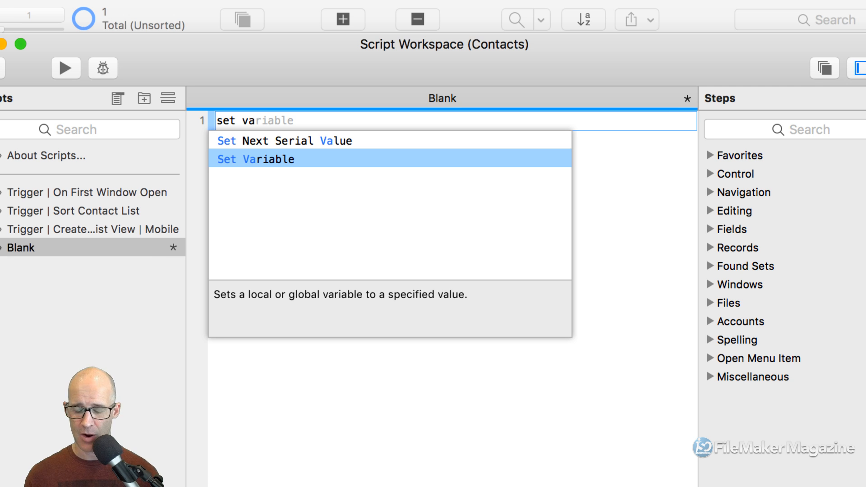
pyautogui.press('Return')
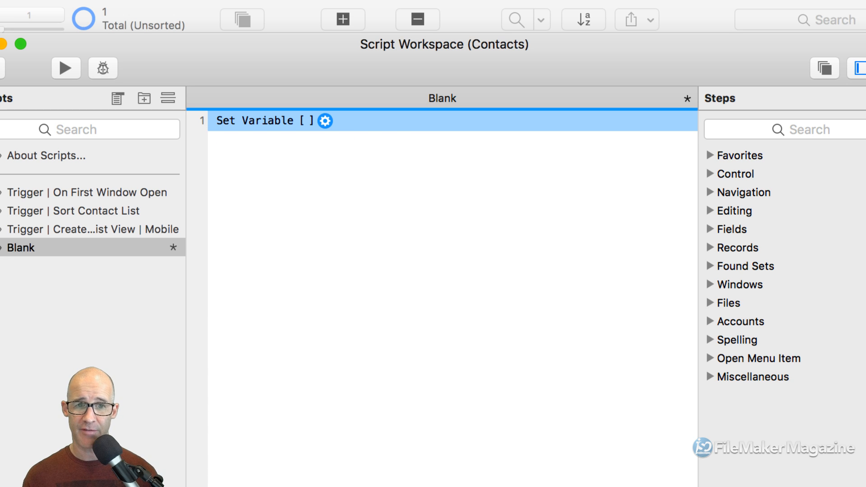
pyautogui.click(325, 120)
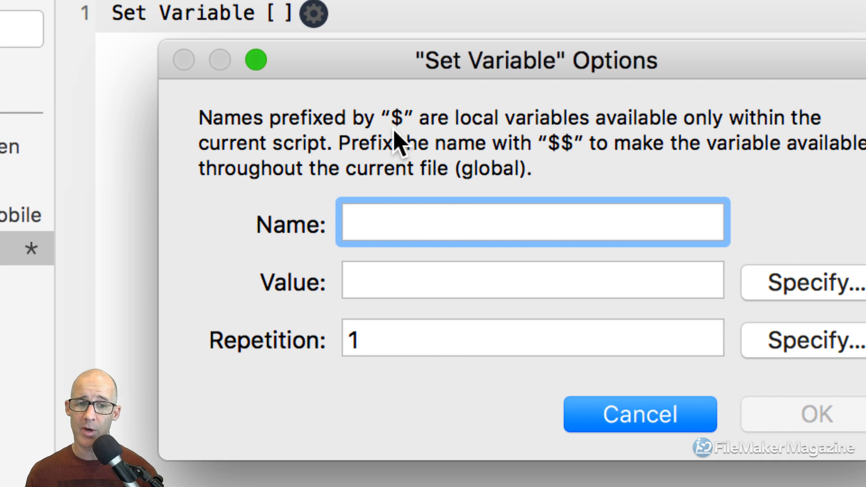
pyautogui.write('$')
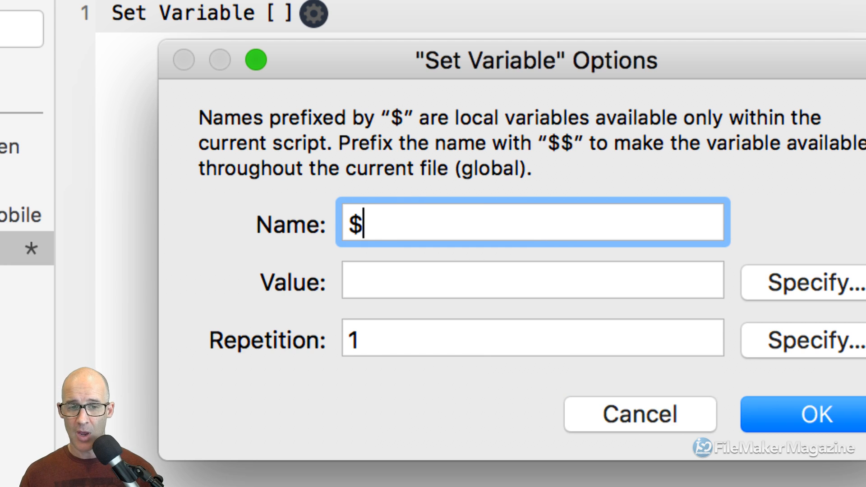
pyautogui.write('$fuu')
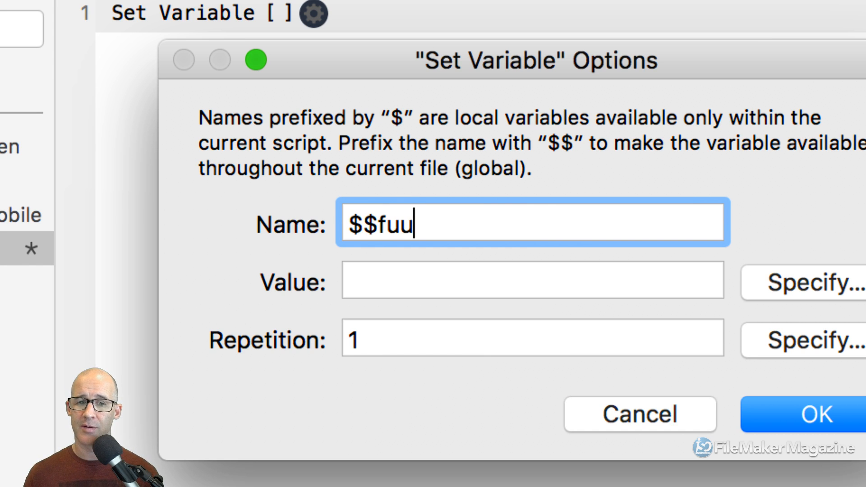
pyautogui.press('BackSpace')
pyautogui.write('llName')
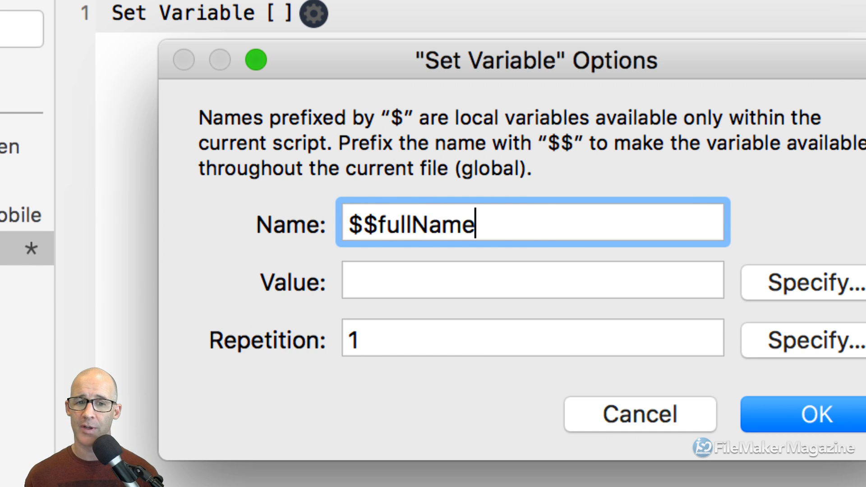
pyautogui.moveTo(379, 223); pyautogui.dragTo(480, 228)
pyautogui.click(374, 229)
pyautogui.moveTo(375, 229); pyautogui.dragTo(353, 222)
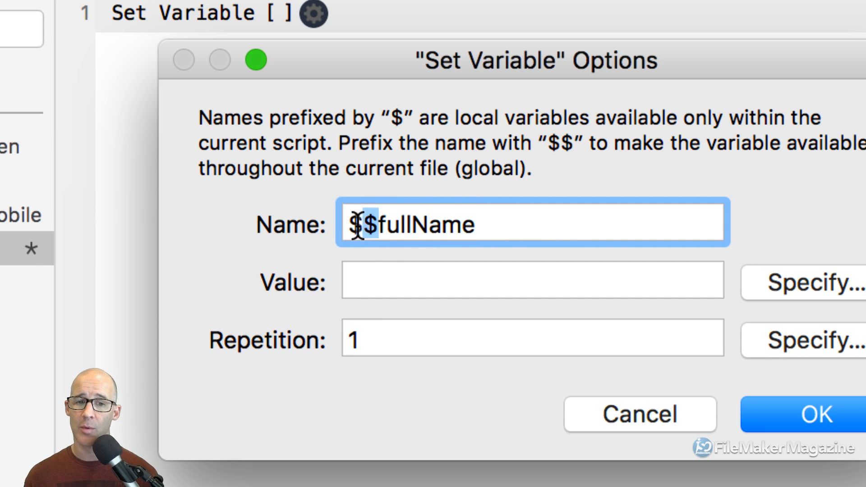
pyautogui.doubleClick(391, 229)
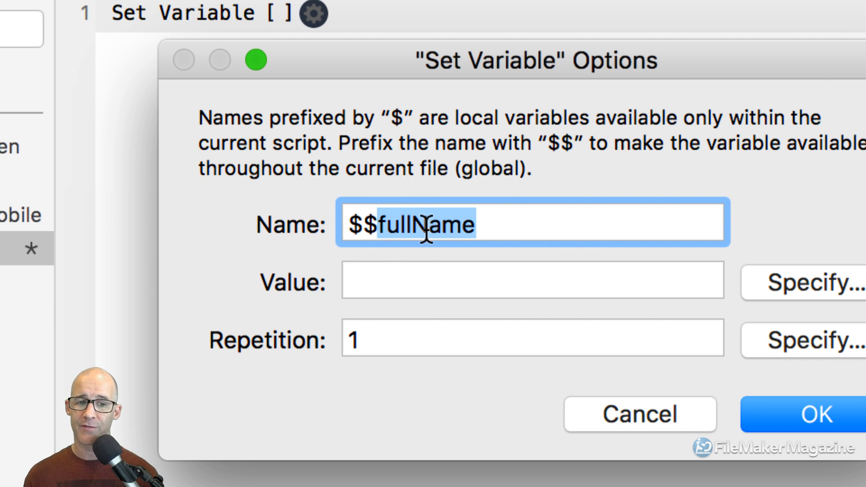
pyautogui.click(400, 280)
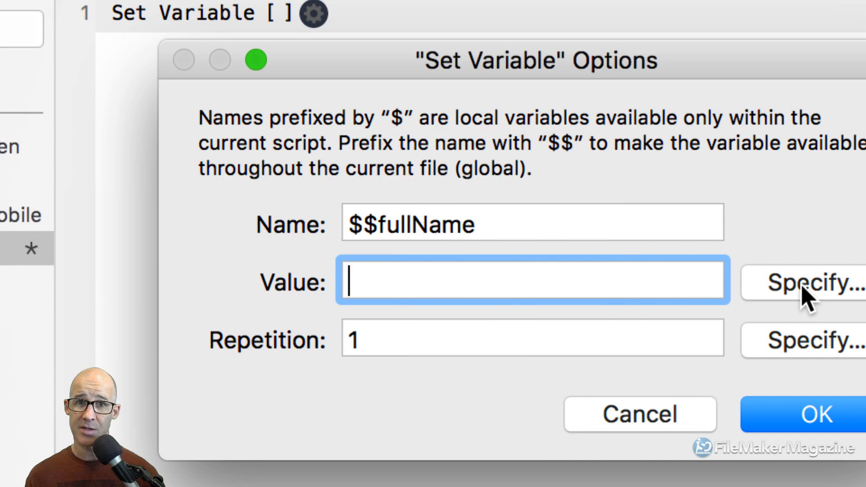
# - Enter the value calculation Contacts::First & " " & Contacts::Last and confirm it
pyautogui.click(802, 286)
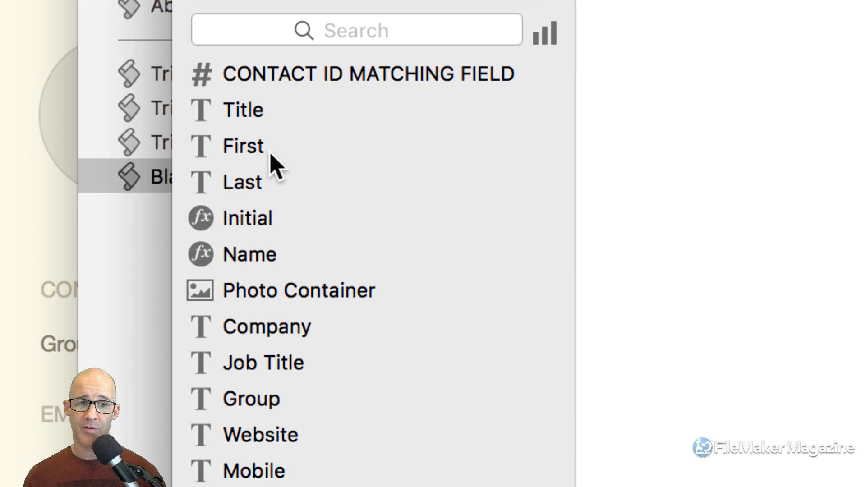
pyautogui.click(270, 154)
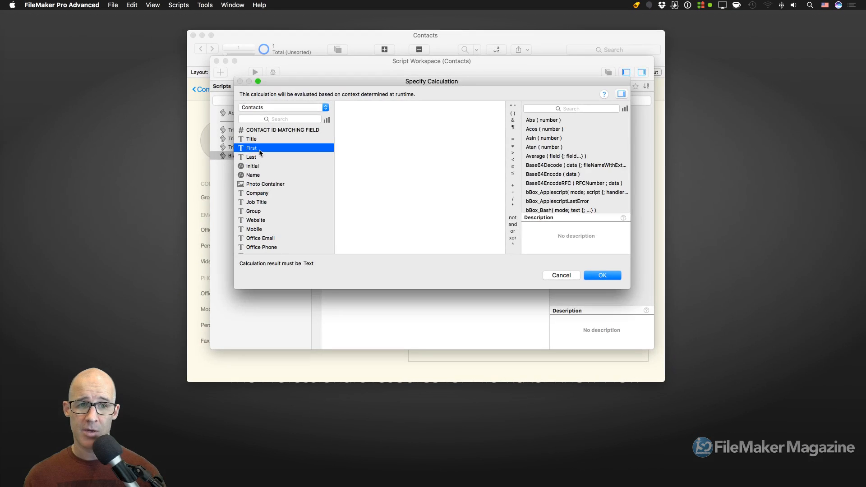
pyautogui.doubleClick(260, 153)
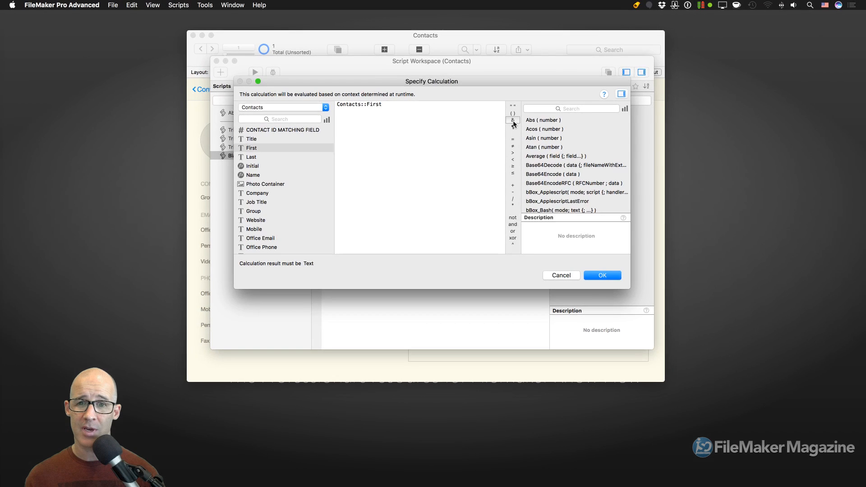
pyautogui.click(507, 109)
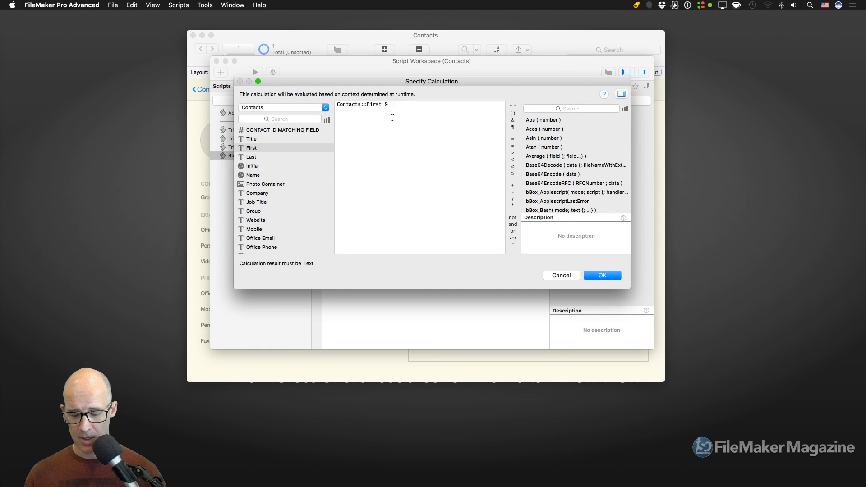
pyautogui.write('" " ')
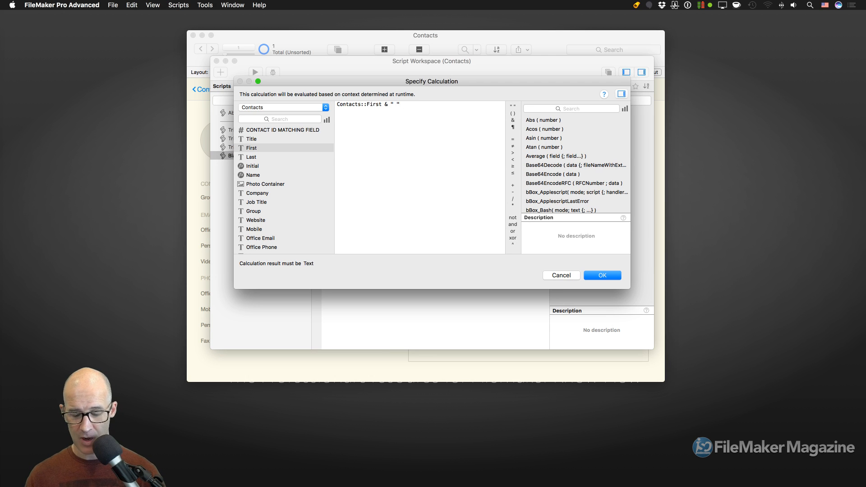
pyautogui.write('&')
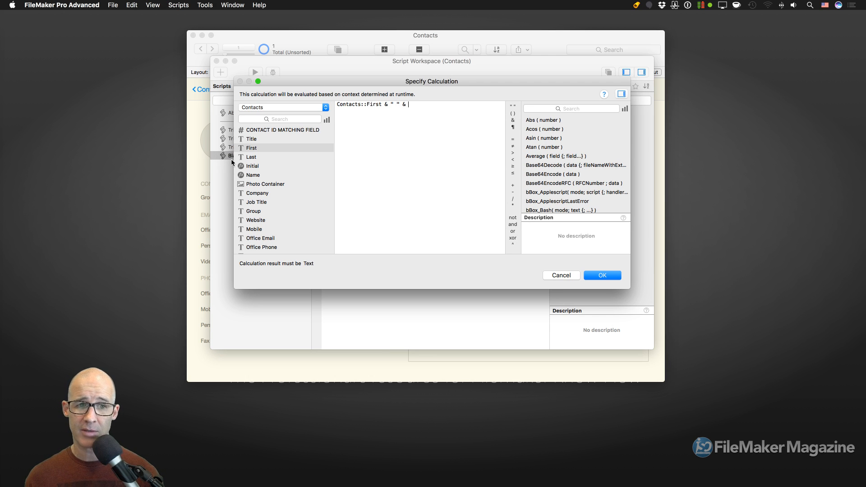
pyautogui.click(256, 157)
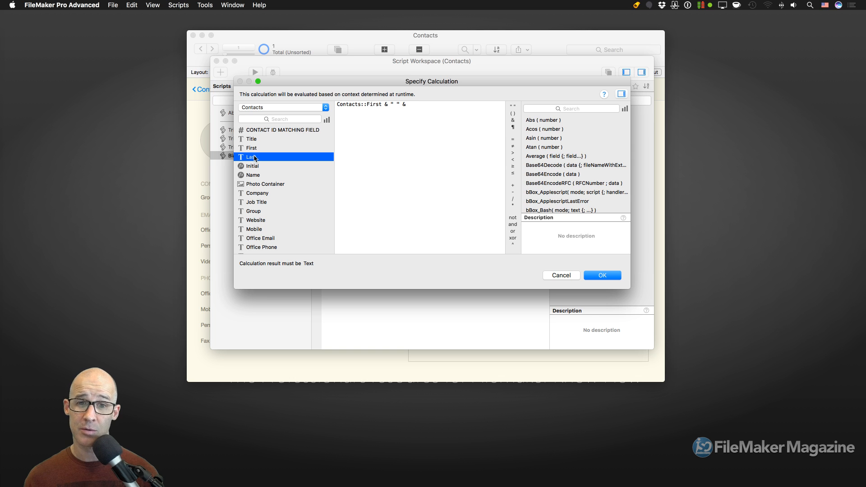
pyautogui.doubleClick(254, 157)
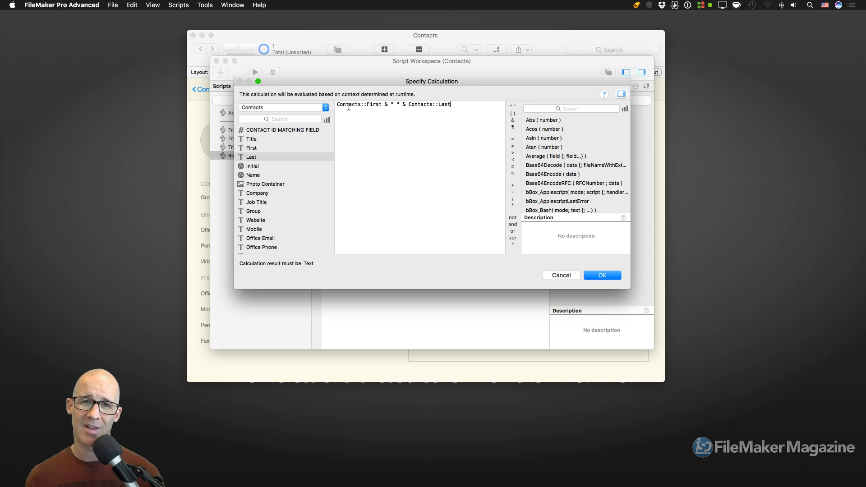
pyautogui.click(605, 275)
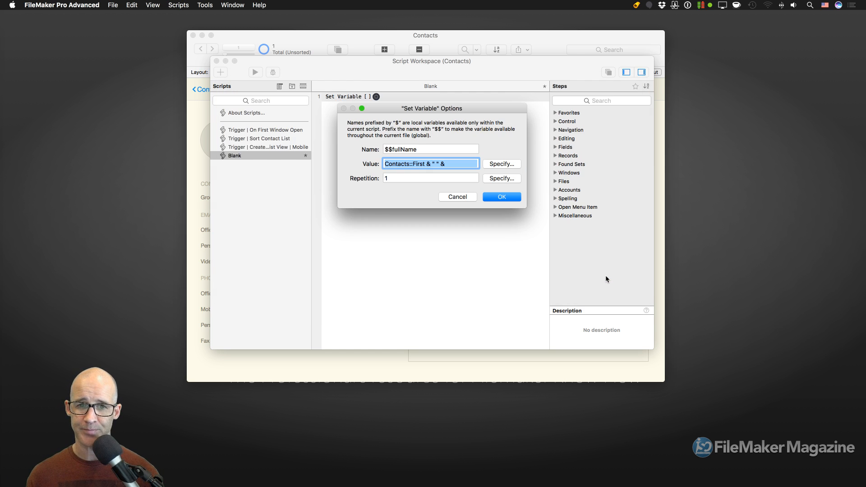
# - Confirm the Set Variable options and move the Script Workspace aside to reveal the layout
pyautogui.click(506, 197)
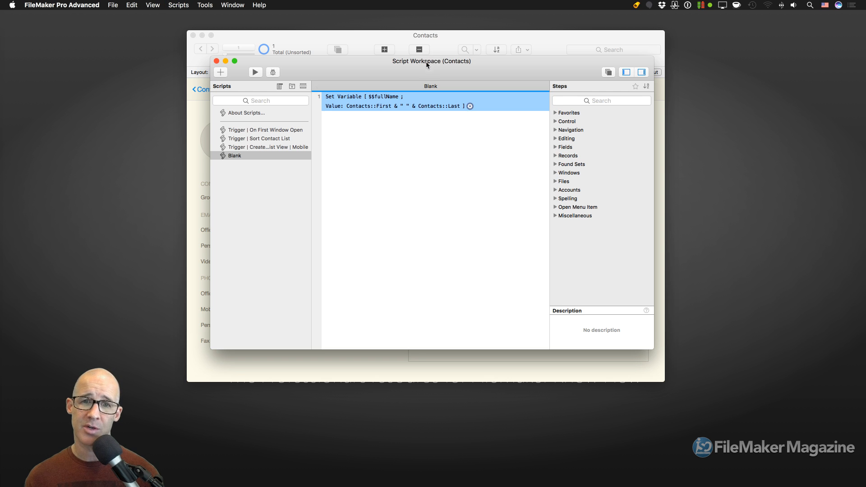
pyautogui.moveTo(427, 64); pyautogui.dragTo(582, 122)
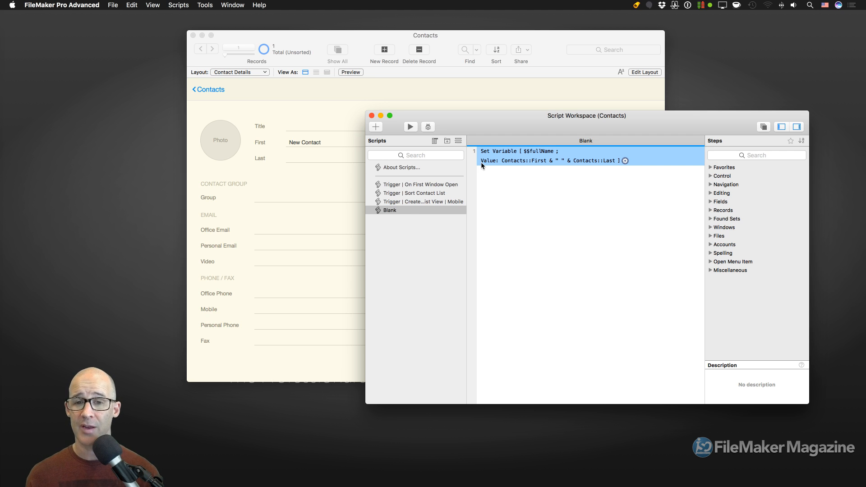
# - Run the script, then replace 'New Contact' with the contact's real first and last name
pyautogui.click(410, 126)
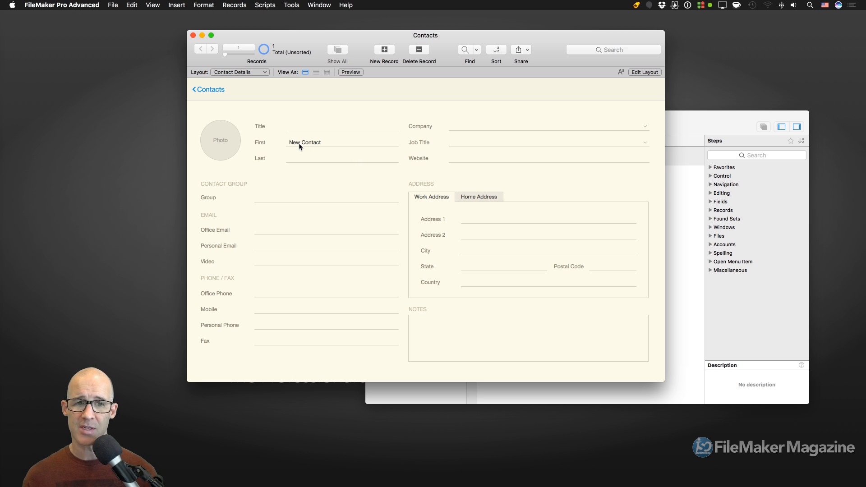
pyautogui.tripleClick(331, 145)
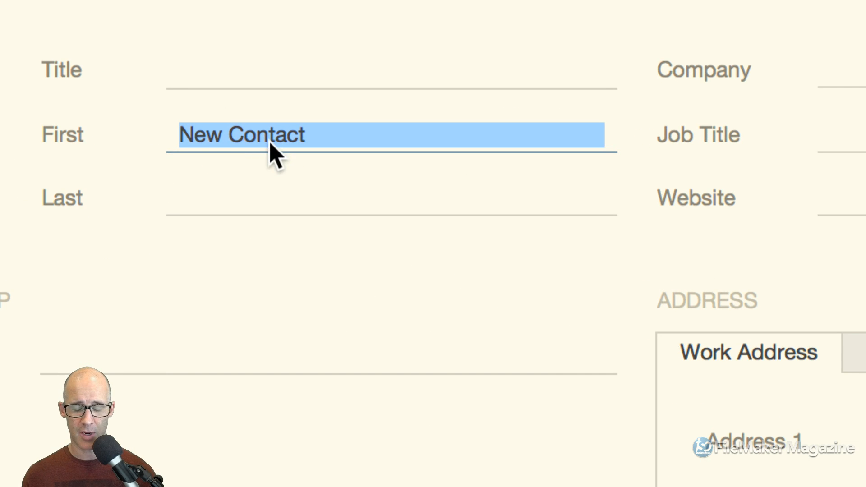
pyautogui.write('M')
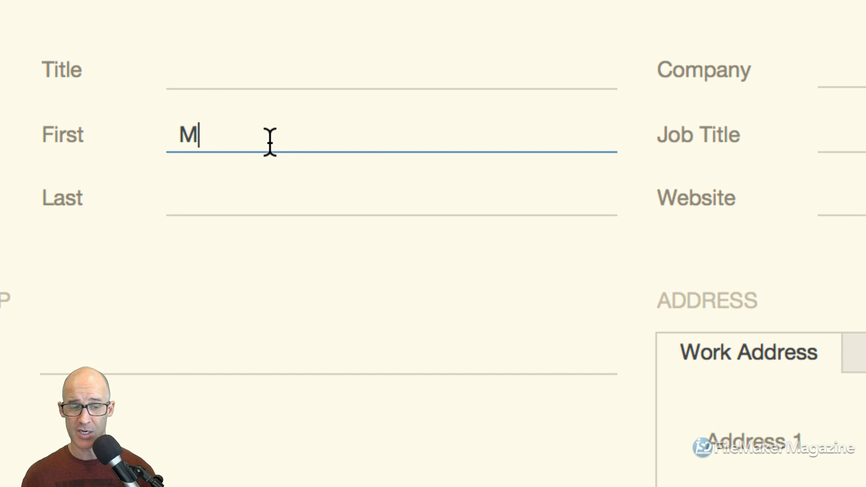
pyautogui.write('att')
pyautogui.press('Tab')
pyautogui.write('Pet')
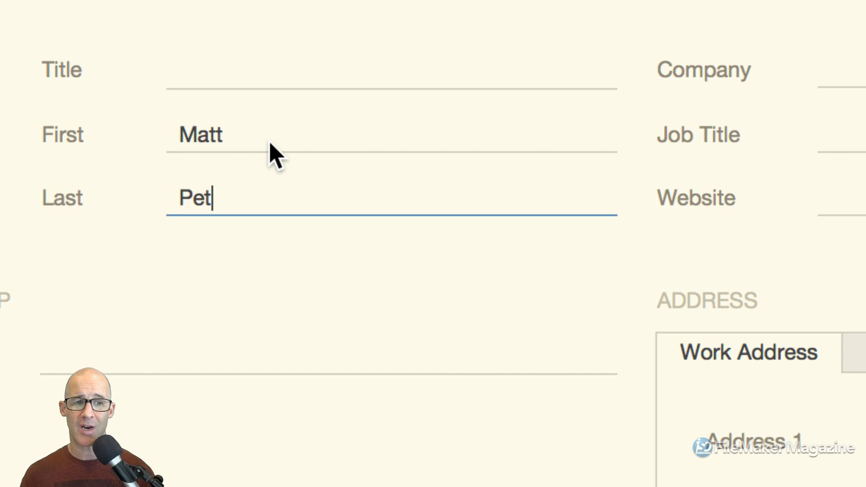
pyautogui.write('rowsky')
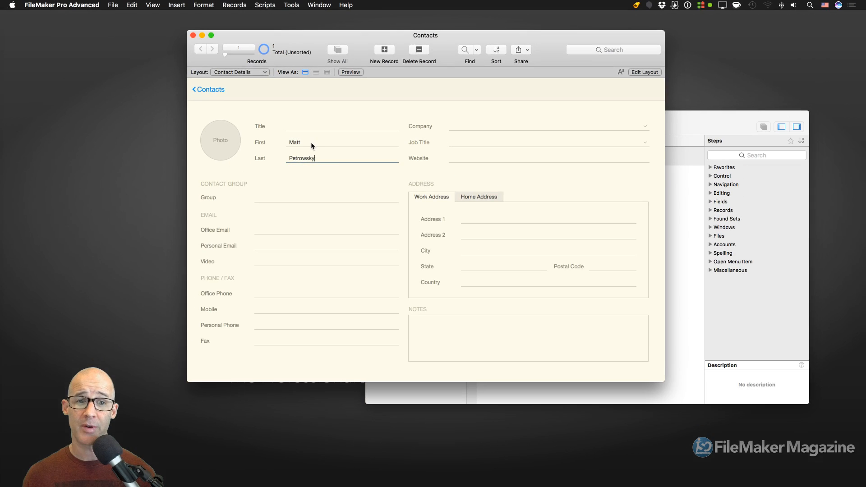
pyautogui.click(687, 119)
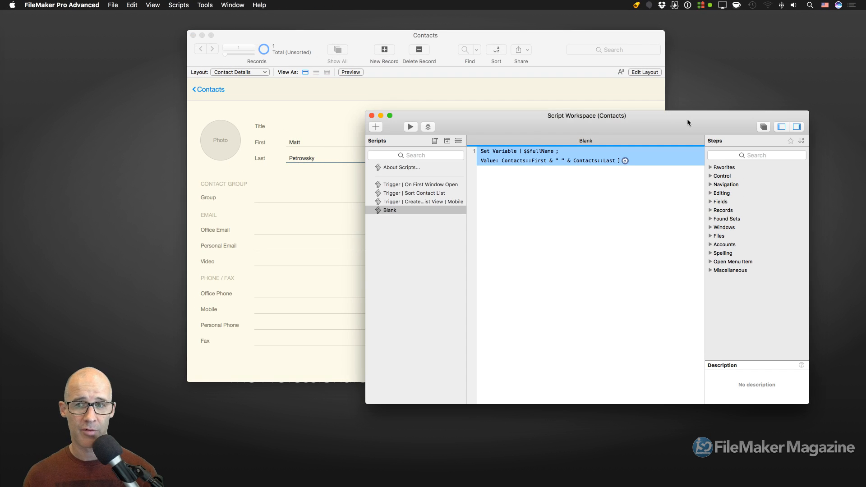
# - Run the Blank script again and click the layout background to commit the record
pyautogui.click(411, 128)
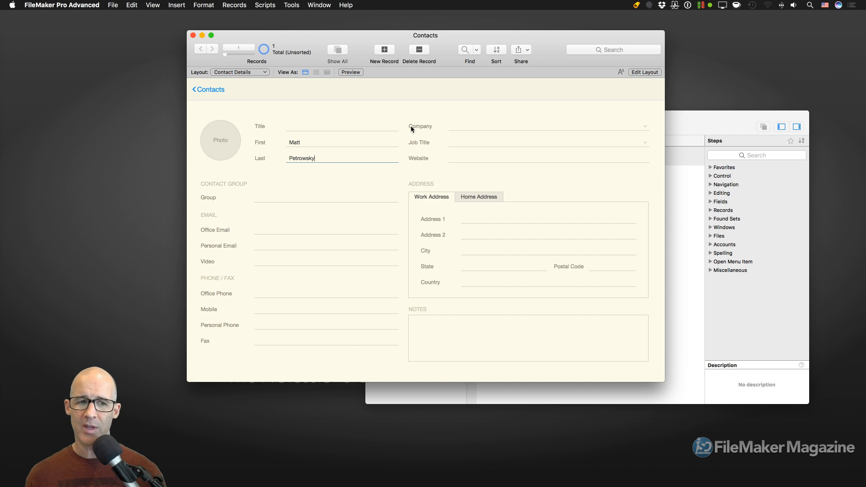
pyautogui.click(392, 184)
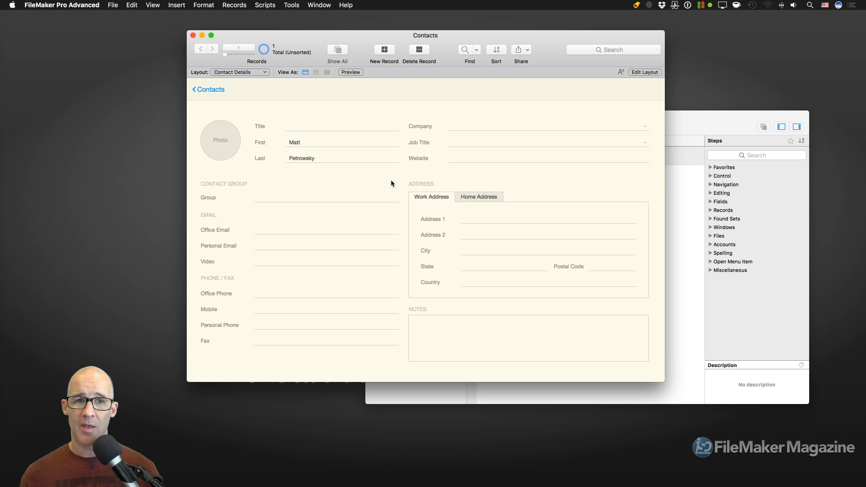
# - Open Tools > Data Viewer, resize it, and shift the Contacts window clear of it
pyautogui.click(292, 5)
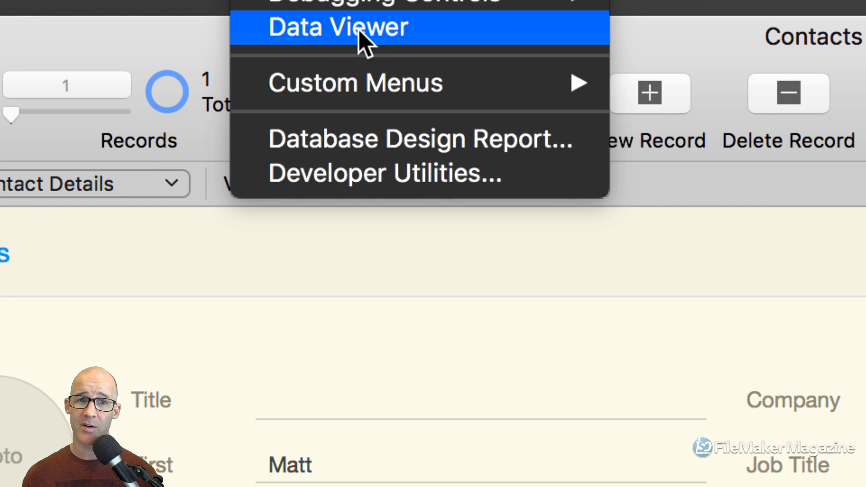
pyautogui.click(359, 32)
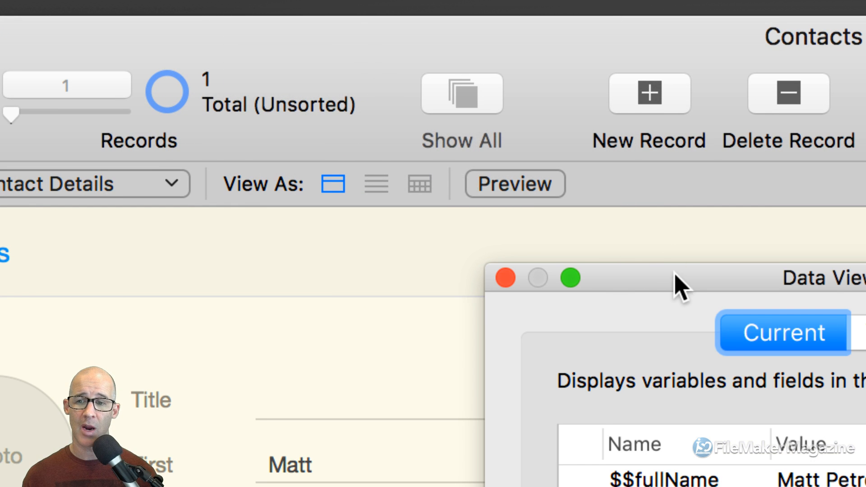
pyautogui.moveTo(681, 289); pyautogui.dragTo(251, 52)
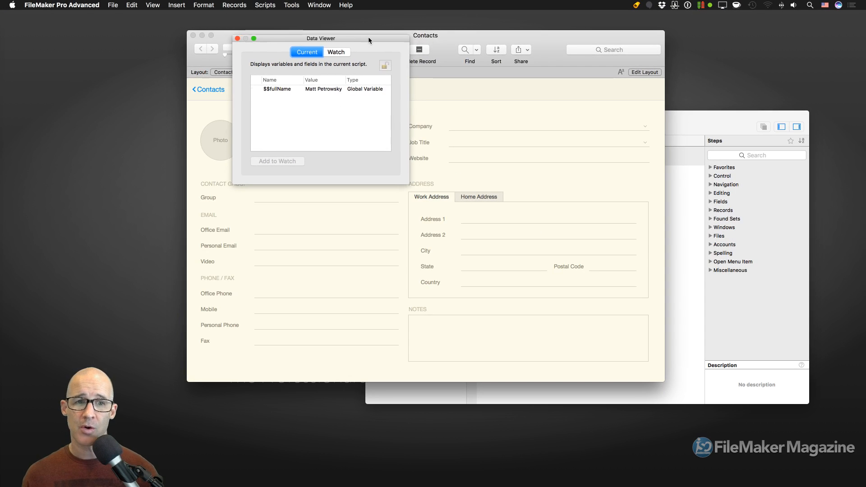
pyautogui.moveTo(369, 38); pyautogui.dragTo(156, 108)
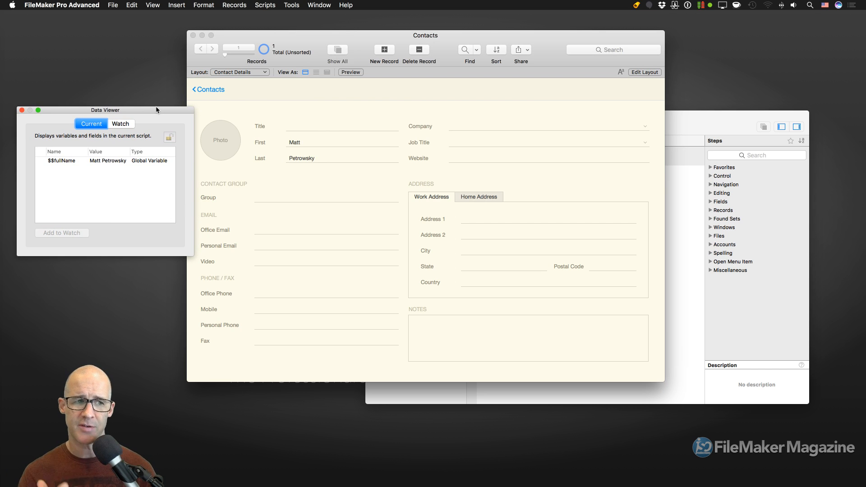
pyautogui.moveTo(194, 256); pyautogui.dragTo(260, 259)
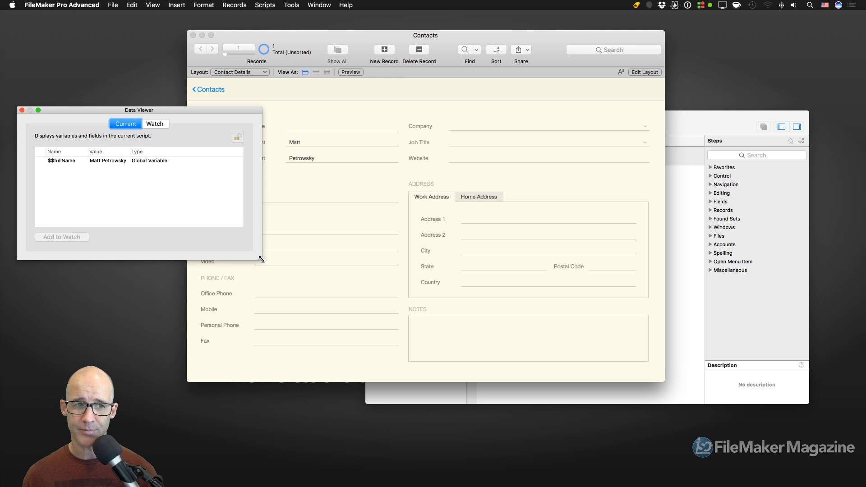
pyautogui.click(363, 108)
pyautogui.moveTo(430, 40); pyautogui.dragTo(485, 35)
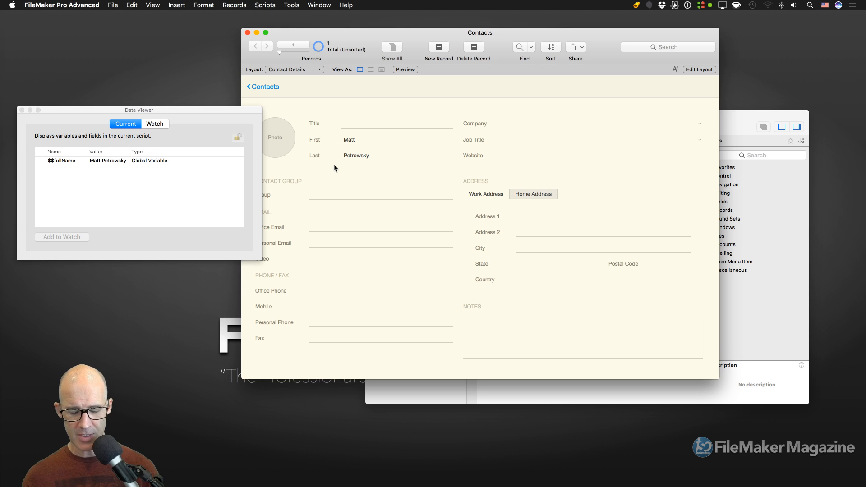
pyautogui.press('super+shift+d')
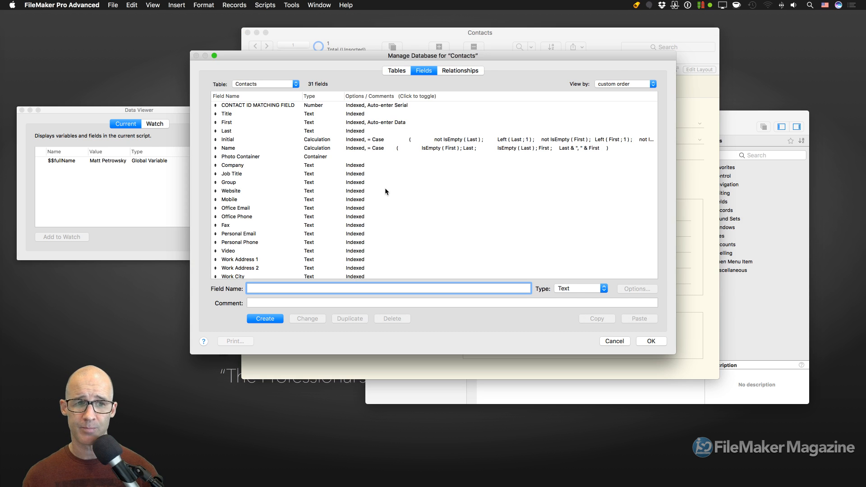
pyautogui.click(299, 148)
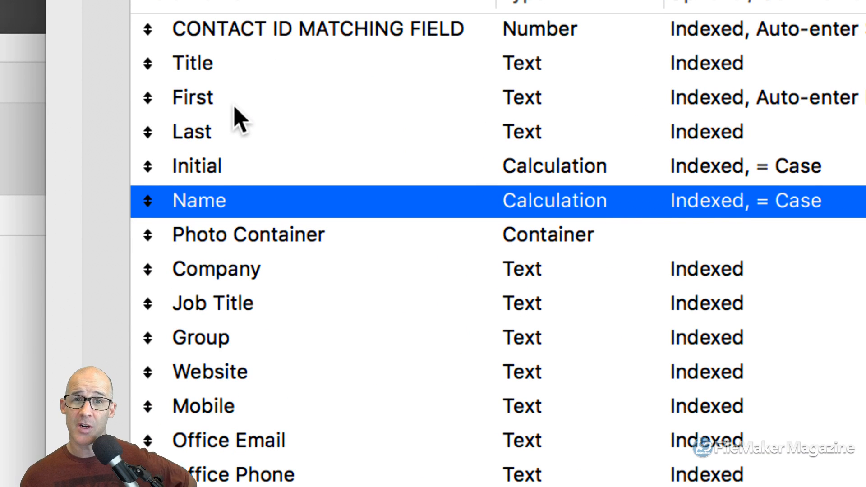
pyautogui.click(232, 106)
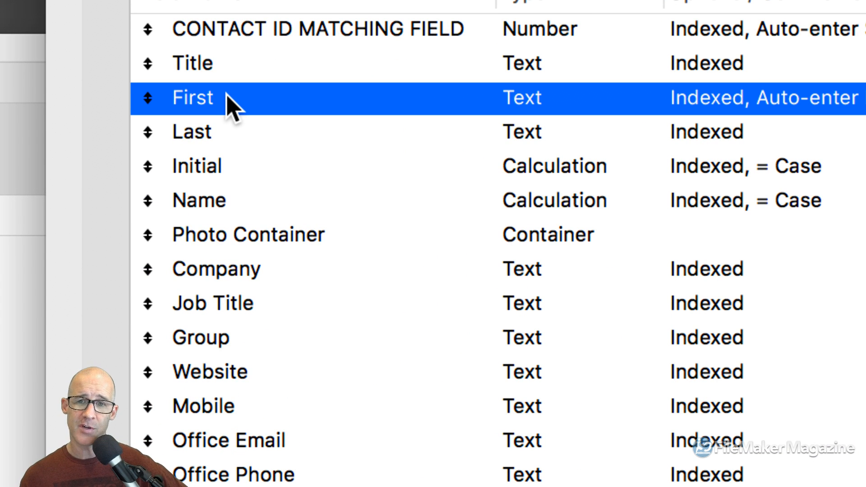
pyautogui.click(239, 135)
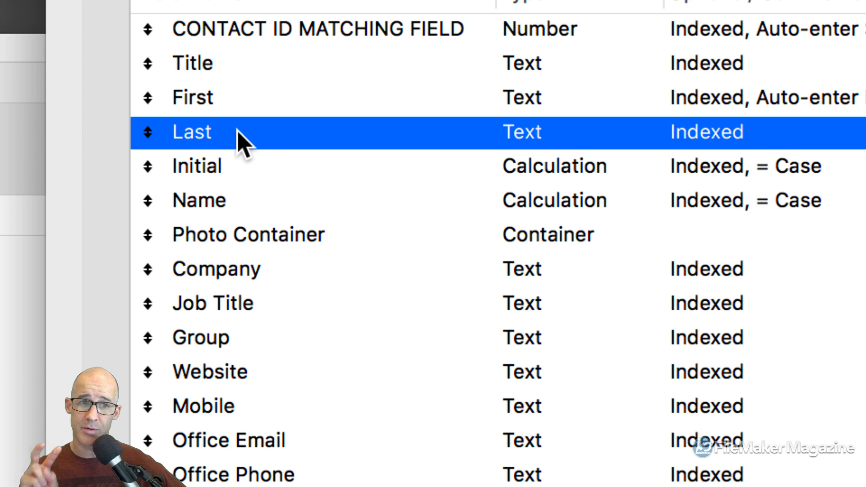
pyautogui.click(261, 210)
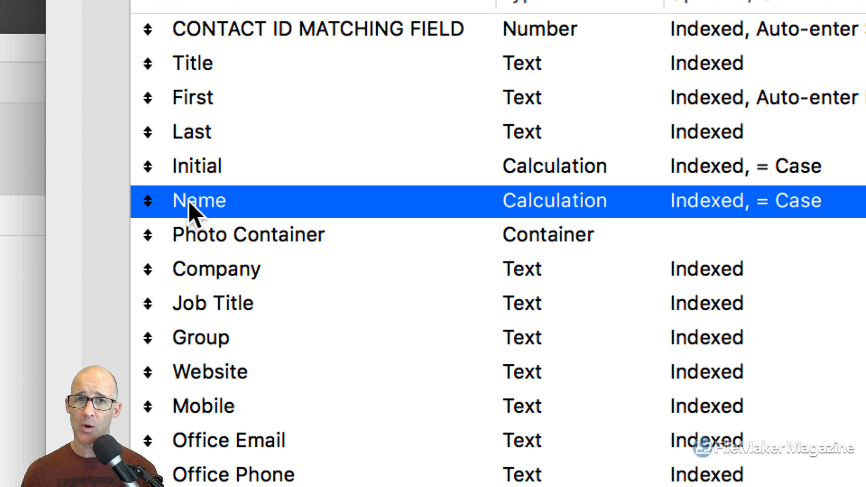
pyautogui.click(223, 143)
pyautogui.click(225, 166)
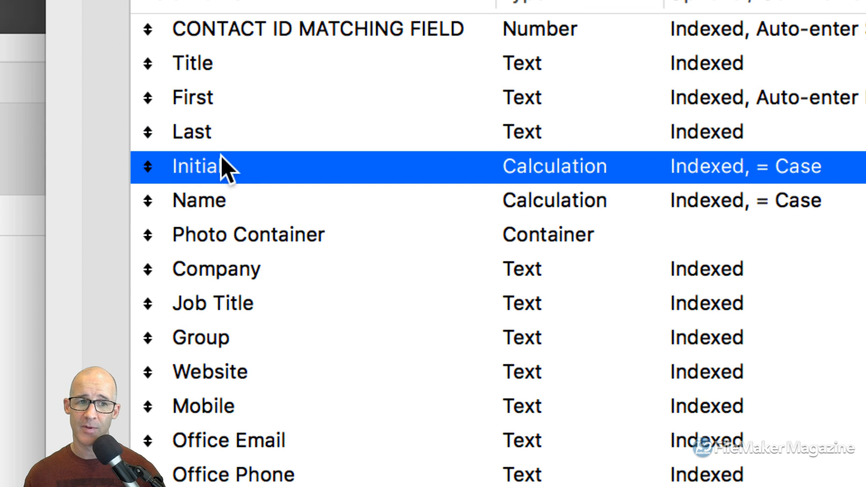
pyautogui.click(235, 203)
pyautogui.click(246, 237)
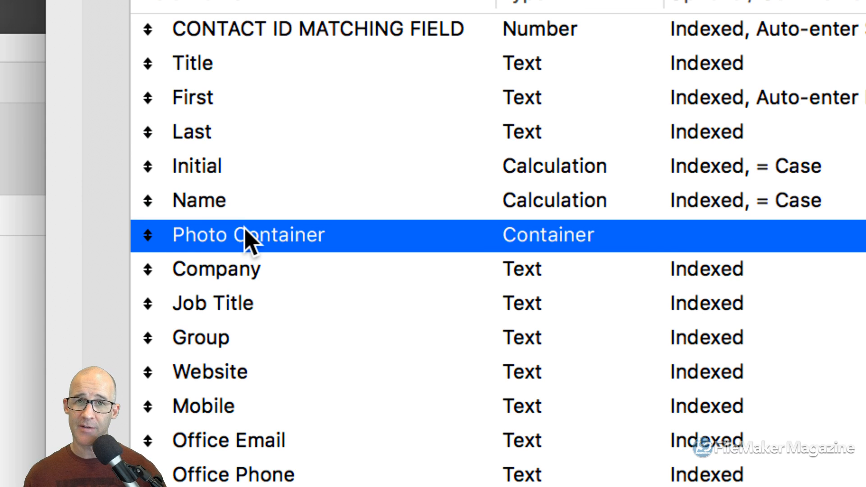
pyautogui.click(248, 271)
pyautogui.click(249, 303)
pyautogui.click(254, 343)
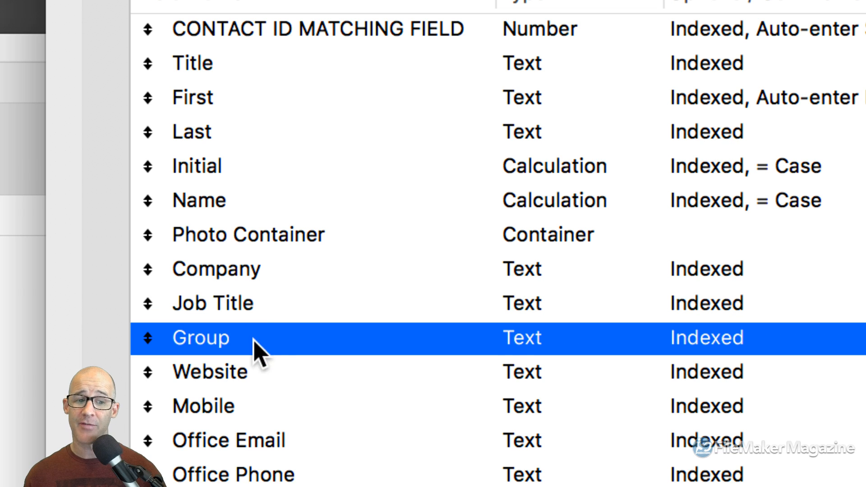
pyautogui.click(261, 373)
pyautogui.click(266, 407)
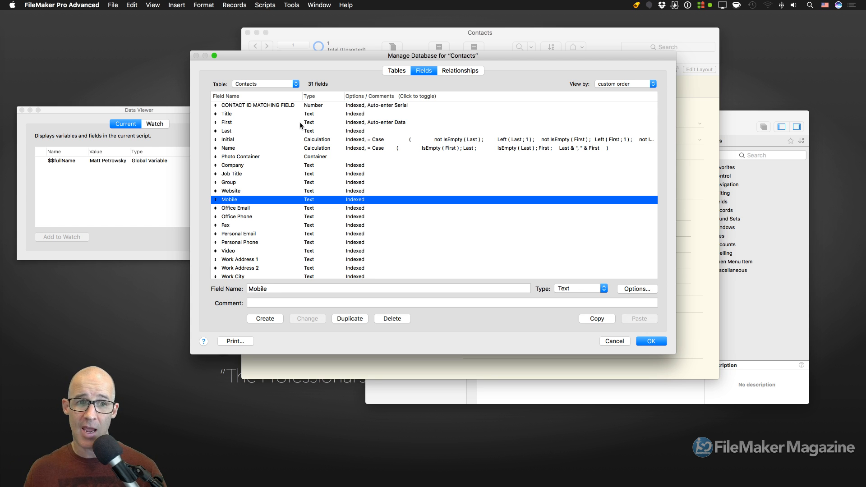
pyautogui.click(275, 149)
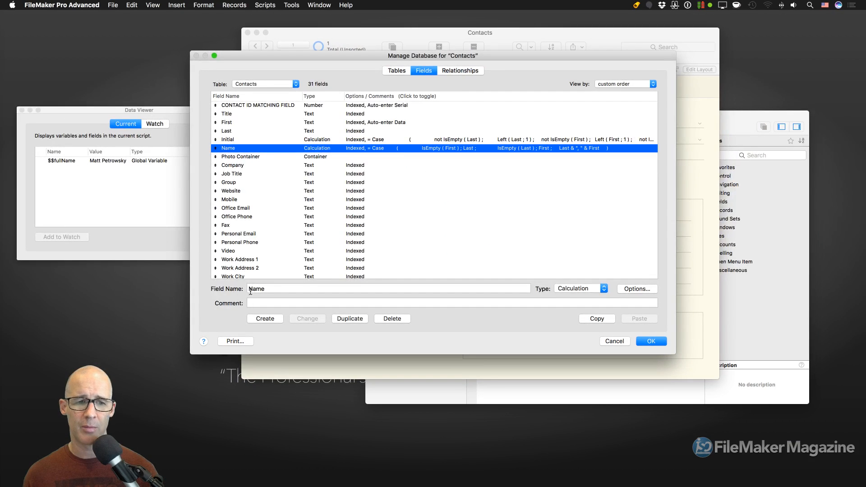
# - Rename the Name calculation field to FullName and save with OK
pyautogui.click(254, 293)
pyautogui.write('Full')
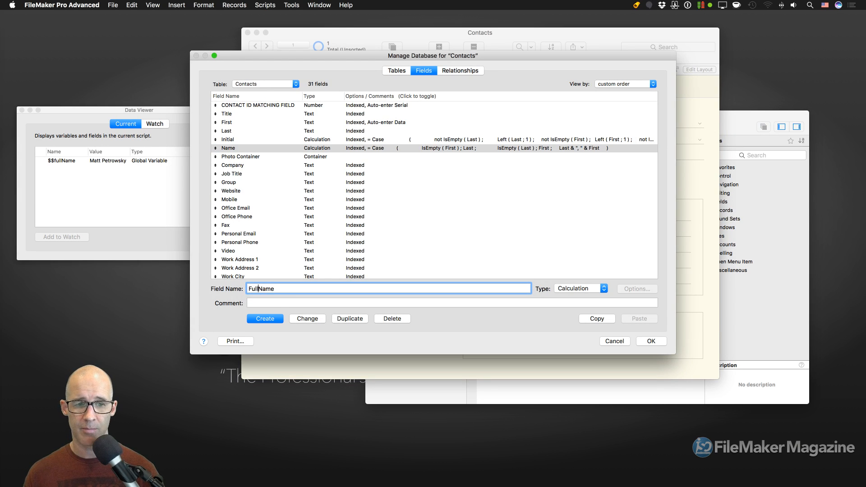
pyautogui.click(316, 321)
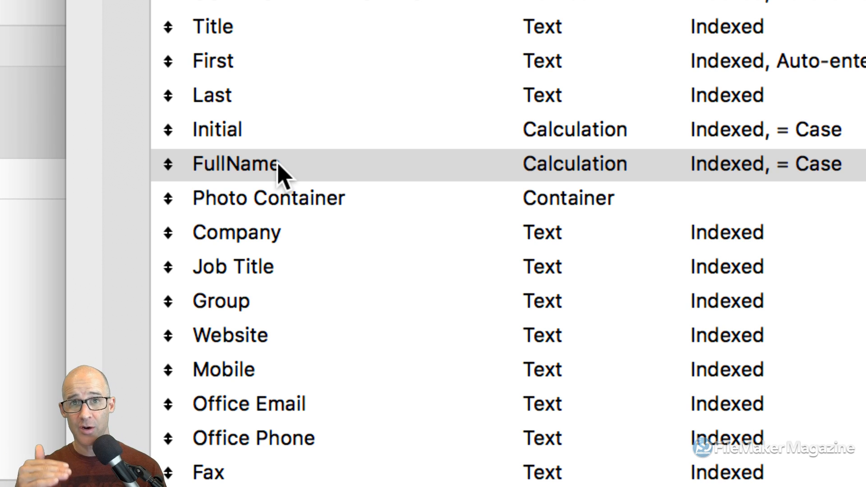
pyautogui.click(253, 65)
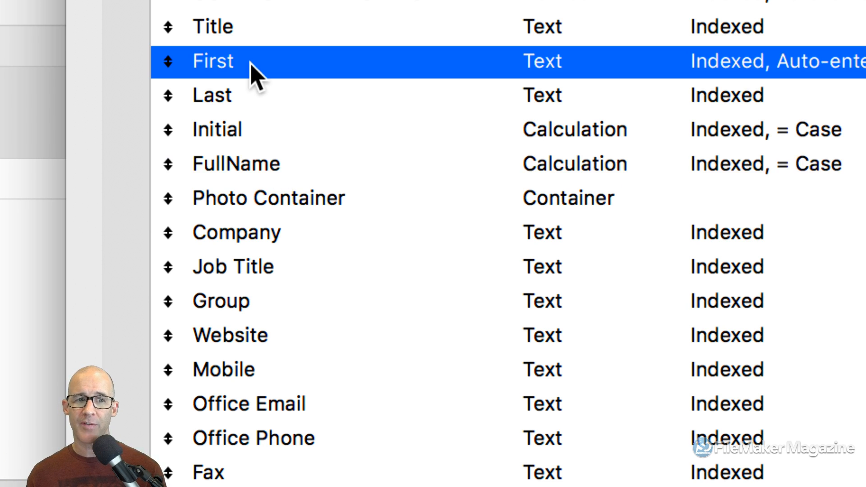
pyautogui.click(254, 97)
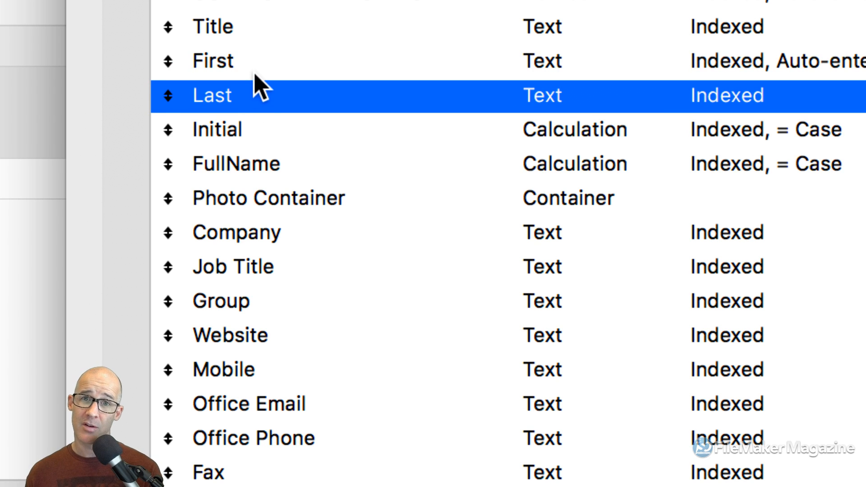
pyautogui.click(261, 168)
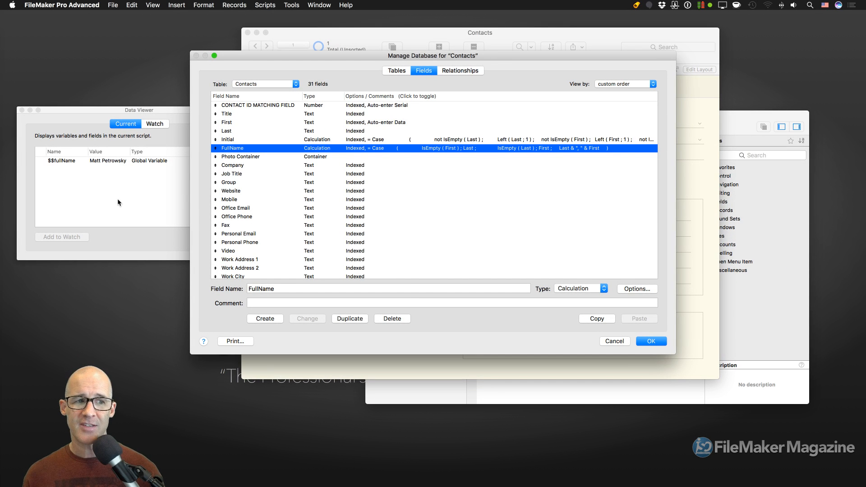
pyautogui.click(658, 343)
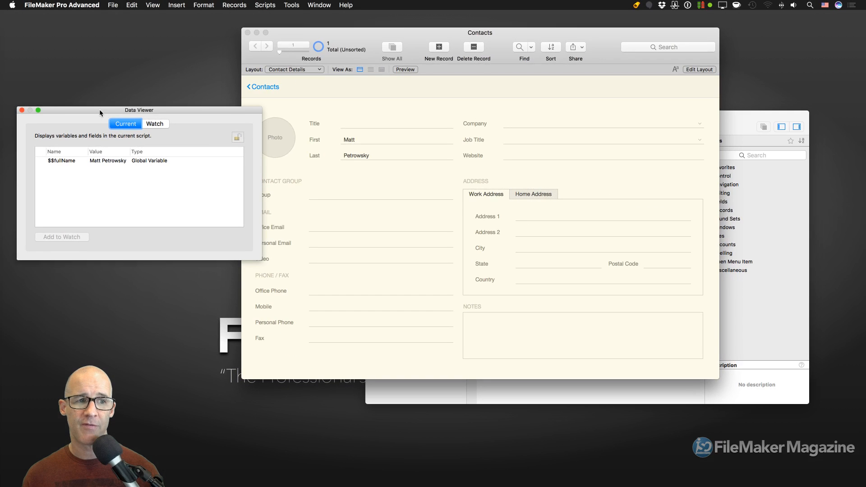
# - Reposition the Data Viewer and shift the Contacts window to the right
pyautogui.moveTo(108, 95); pyautogui.dragTo(405, 17)
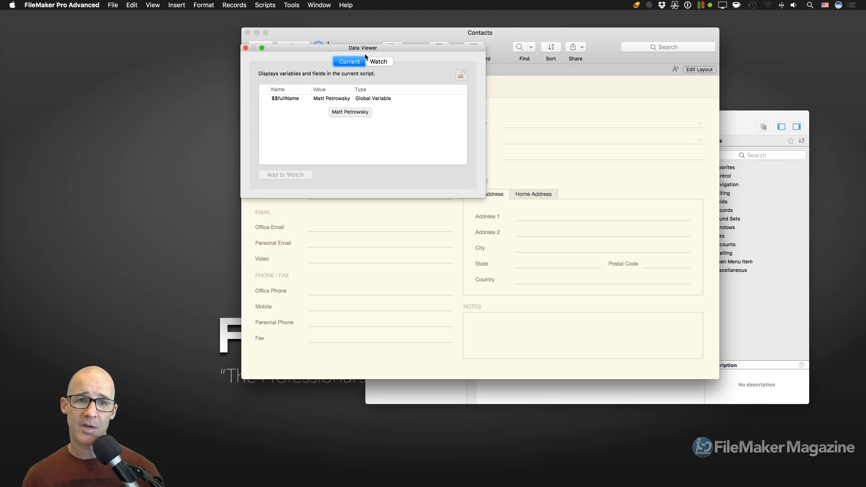
pyautogui.moveTo(366, 49); pyautogui.dragTo(232, 96)
pyautogui.click(365, 39)
pyautogui.moveTo(366, 41); pyautogui.dragTo(444, 43)
# - Add a new contact record with first and last names filled in, commit it, and switch to Layout mode
pyautogui.click(519, 51)
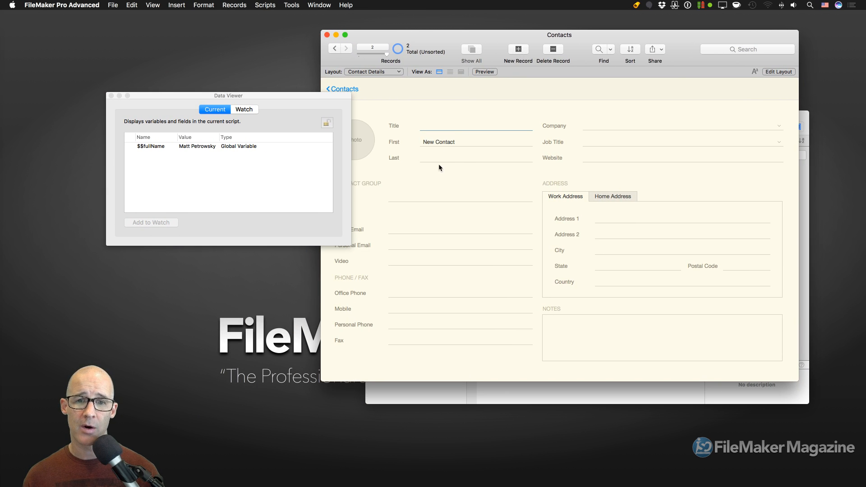
pyautogui.click(438, 142)
pyautogui.write('Bil')
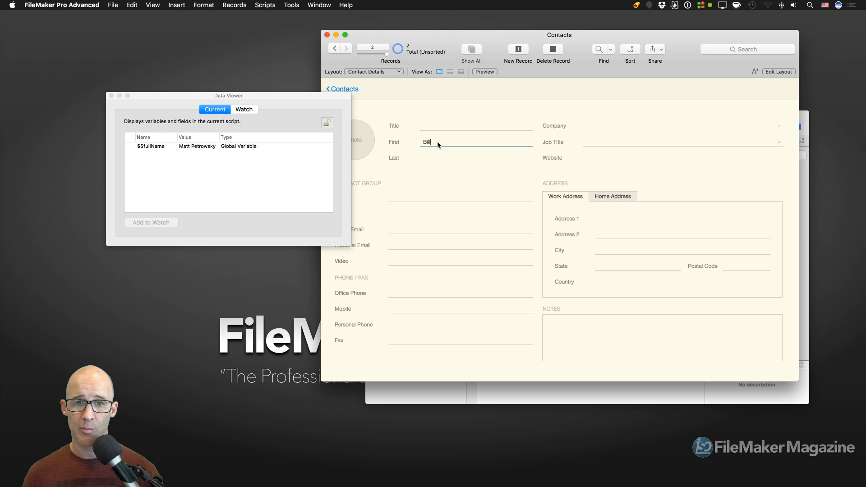
pyautogui.press('Tab')
pyautogui.write('J')
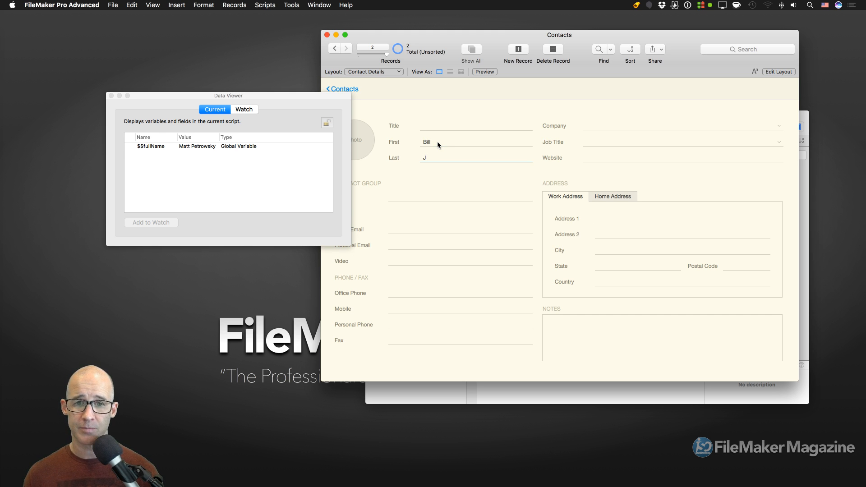
pyautogui.write('ones')
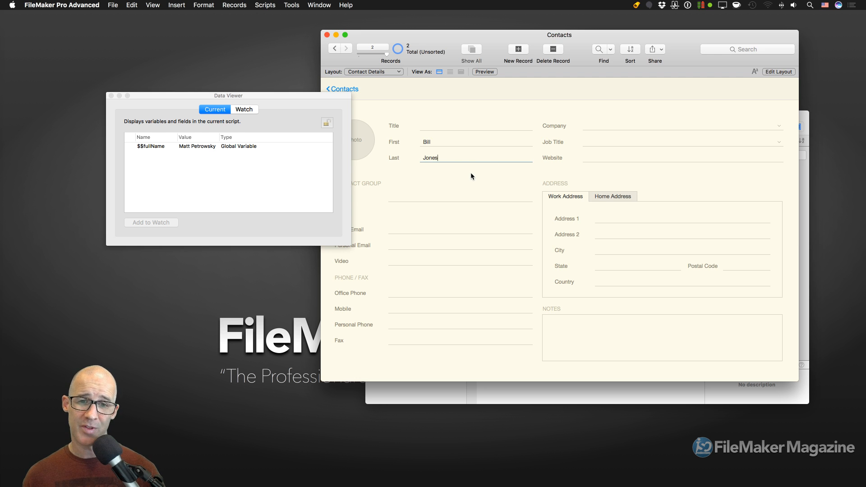
pyautogui.click(458, 175)
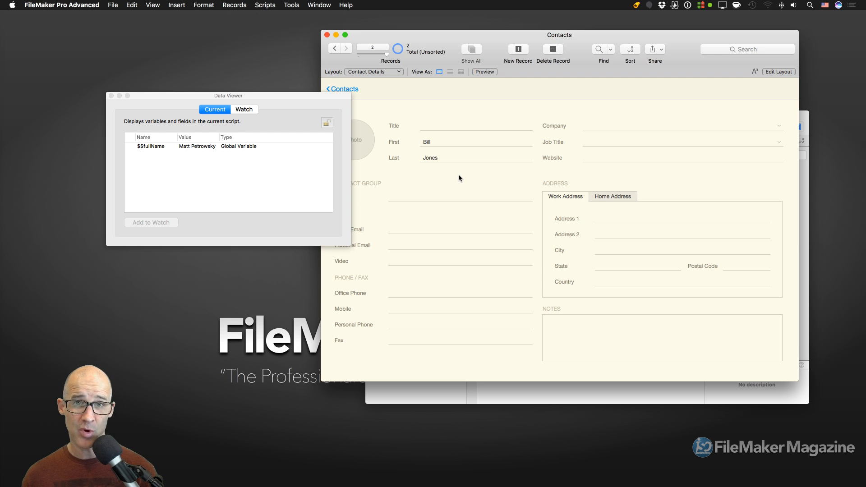
pyautogui.press('super+l')
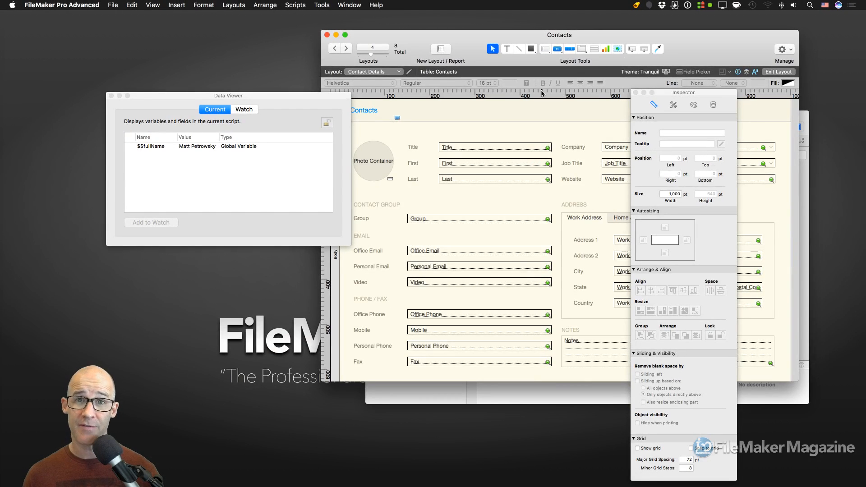
# - Find the FullName field in the field list, then close the field list panel
pyautogui.press('super+k')
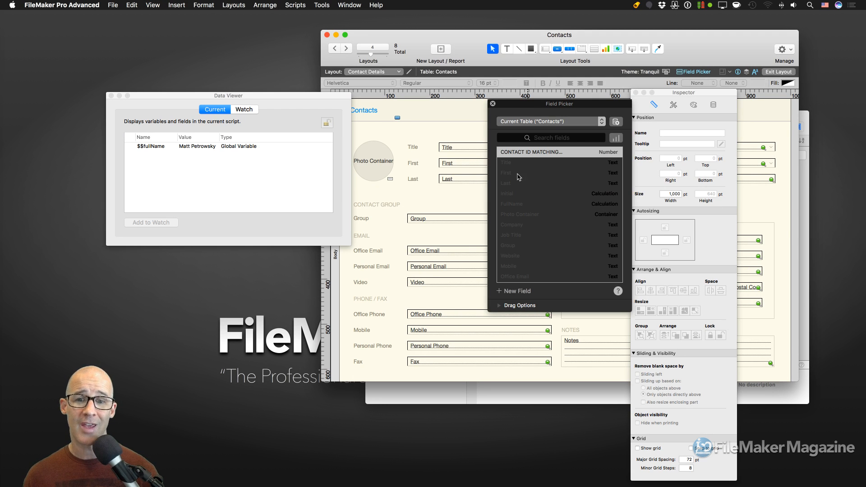
pyautogui.click(520, 207)
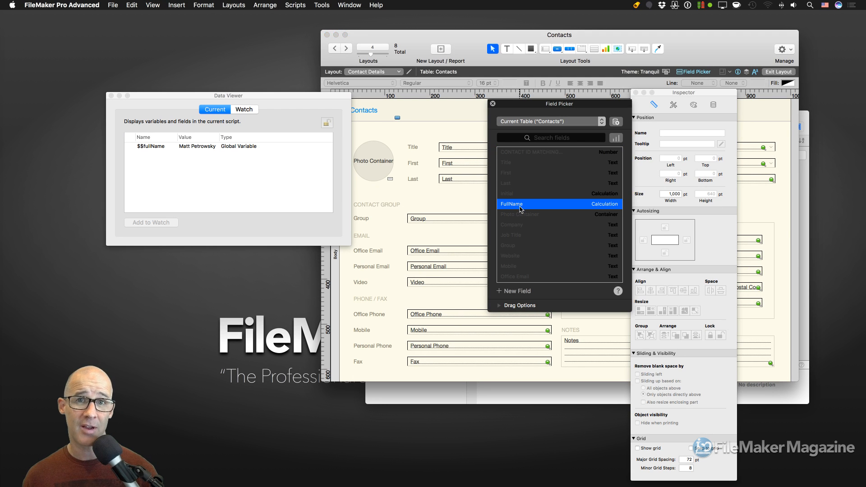
pyautogui.moveTo(550, 105); pyautogui.dragTo(637, 89)
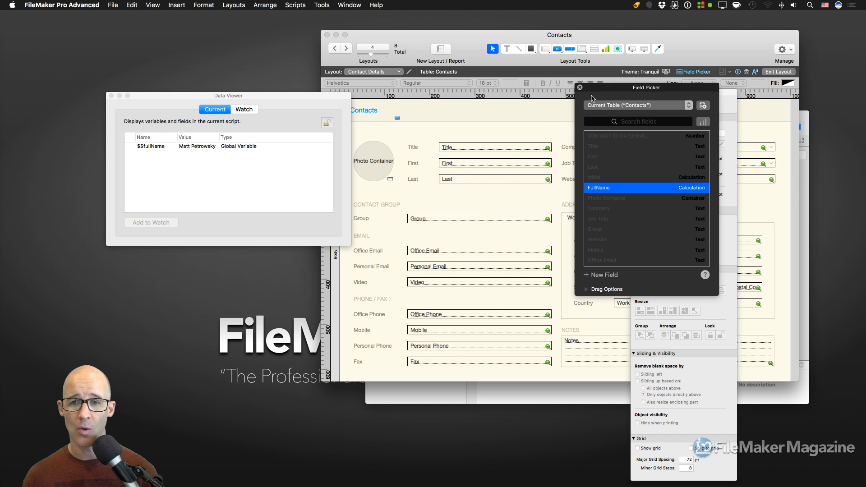
pyautogui.click(580, 88)
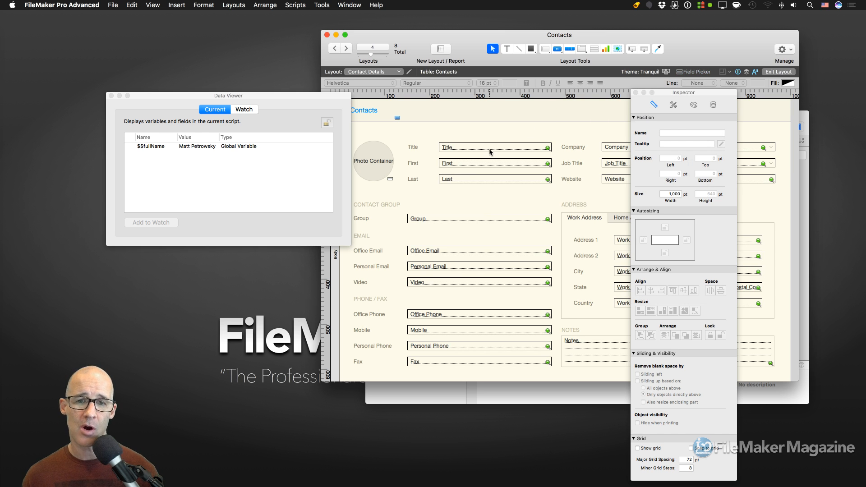
# - Duplicate the Title field above itself as a FullName field and save the layout
pyautogui.moveTo(490, 153); pyautogui.dragTo(488, 134)
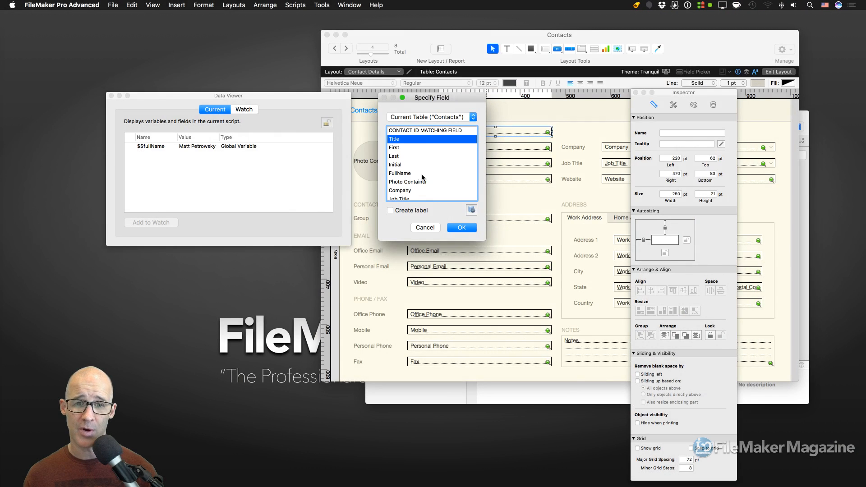
pyautogui.click(405, 175)
pyautogui.click(462, 227)
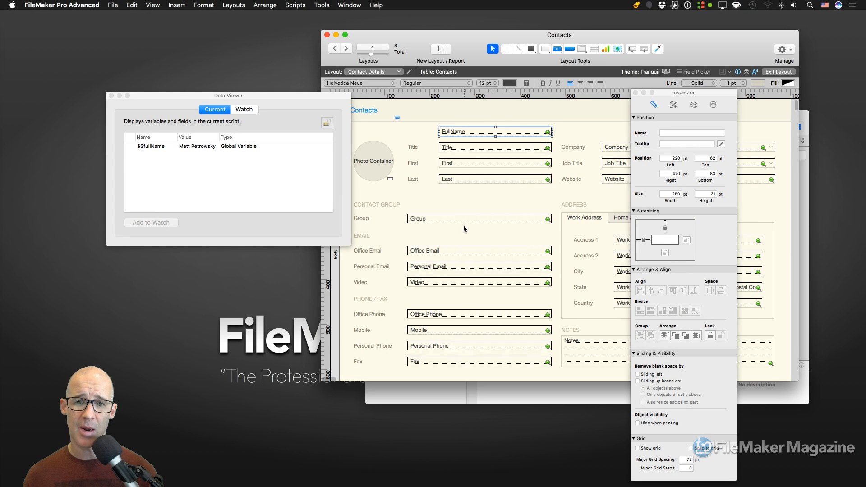
pyautogui.press('super+b')
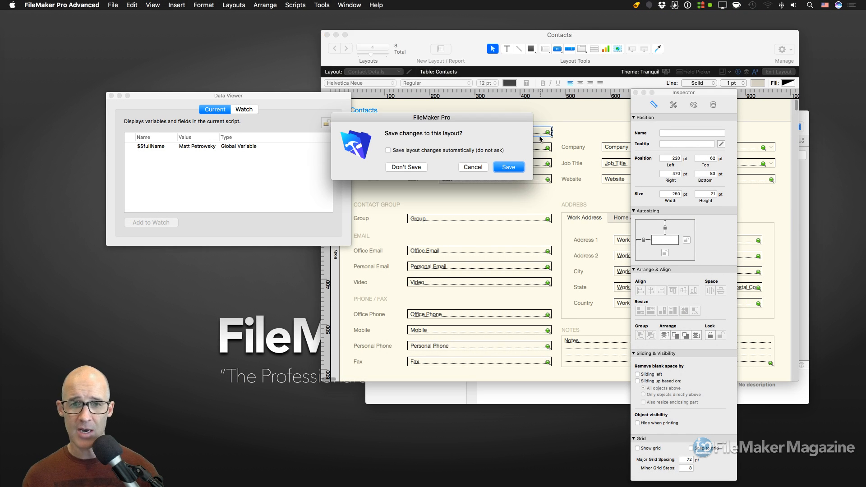
pyautogui.click(508, 167)
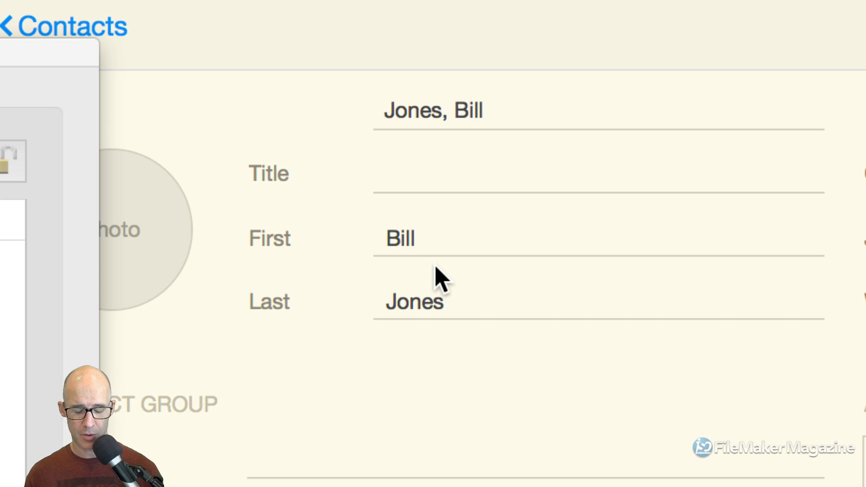
pyautogui.hotkey('ctrl', 'Down')
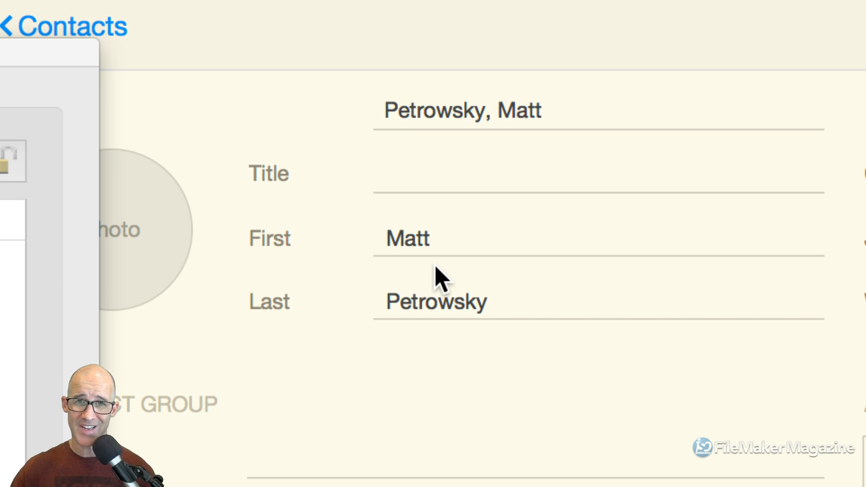
pyautogui.hotkey('ctrl', 'Up')
pyautogui.hotkey('ctrl', 'Down')
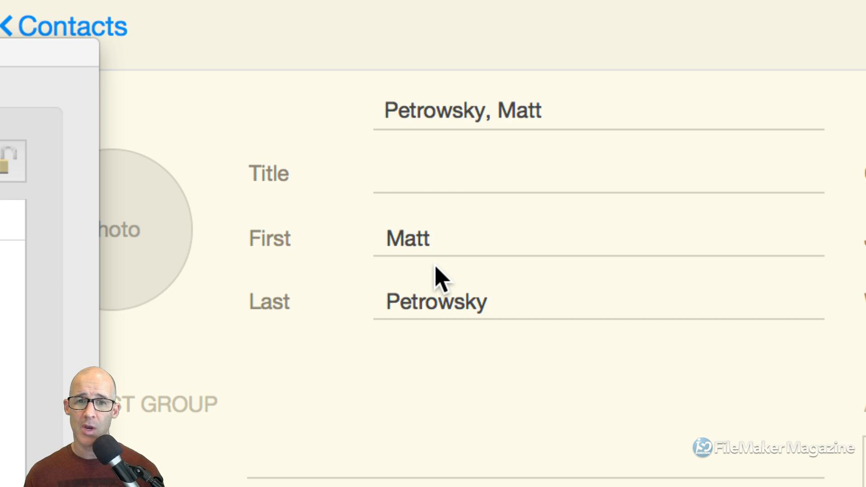
pyautogui.hotkey('ctrl', 'Up')
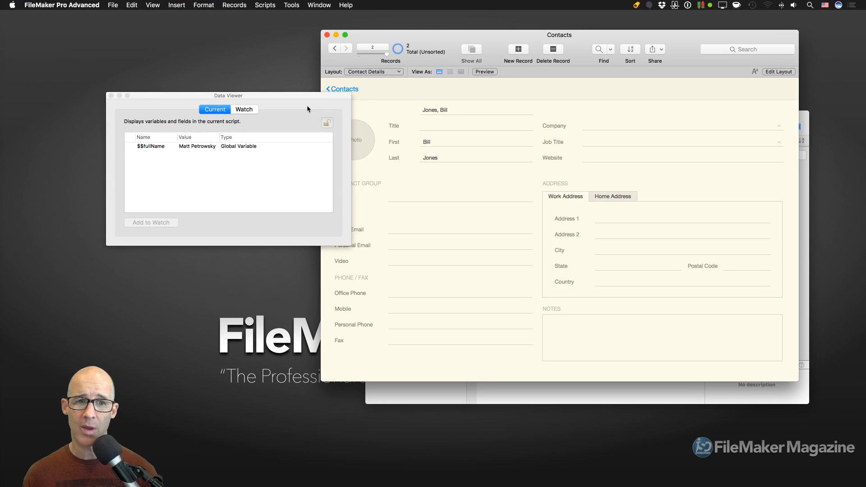
pyautogui.moveTo(307, 97); pyautogui.dragTo(382, 94)
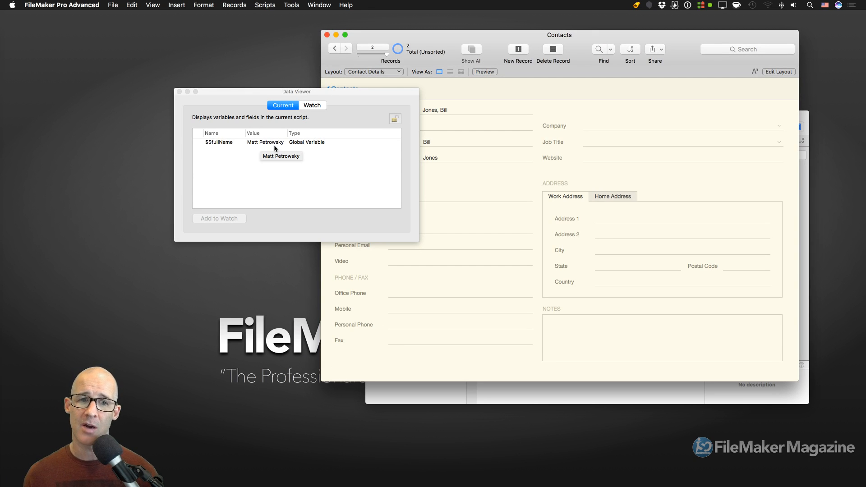
pyautogui.moveTo(299, 91); pyautogui.dragTo(273, 81)
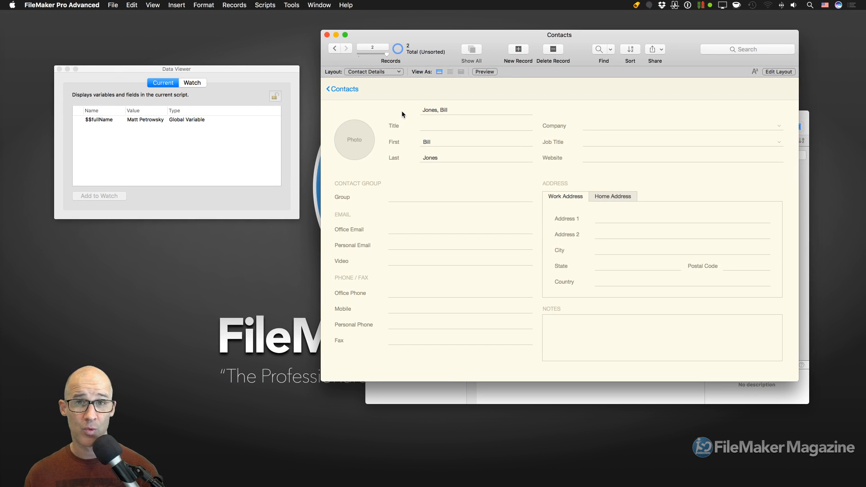
# - Draw a placeholder text object, move it to the top of the layout, and widen it to 181 pt
pyautogui.press('super+l')
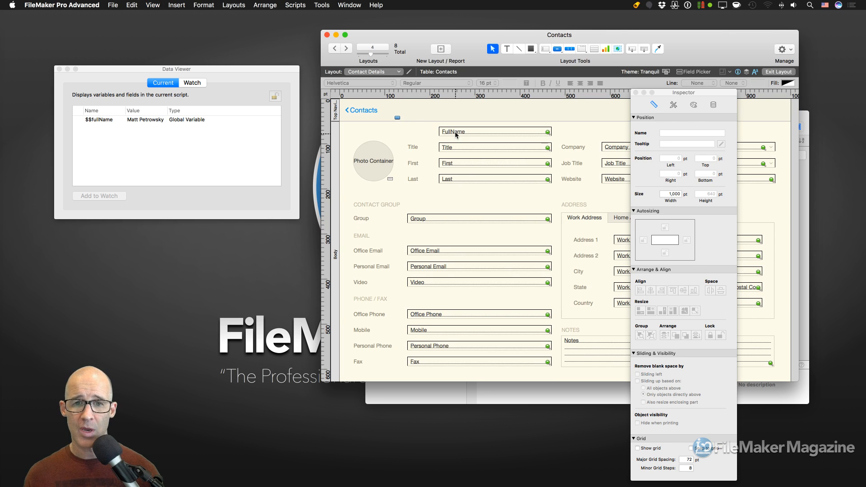
pyautogui.click(456, 133)
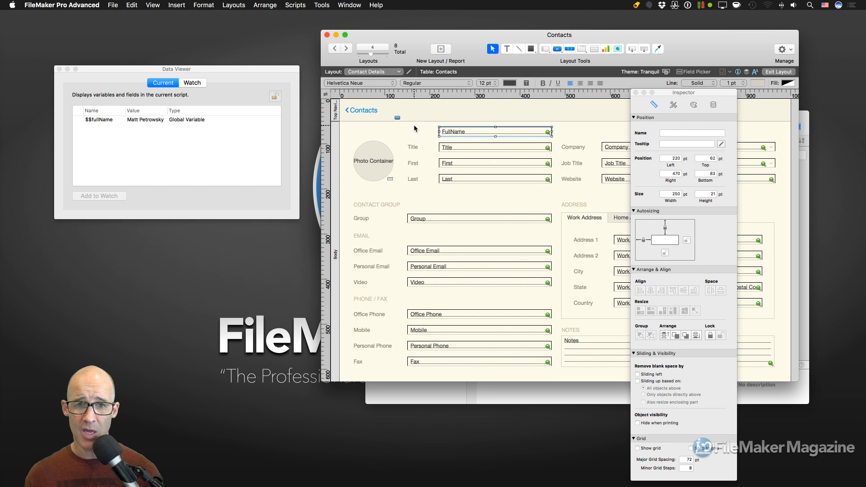
pyautogui.click(410, 146)
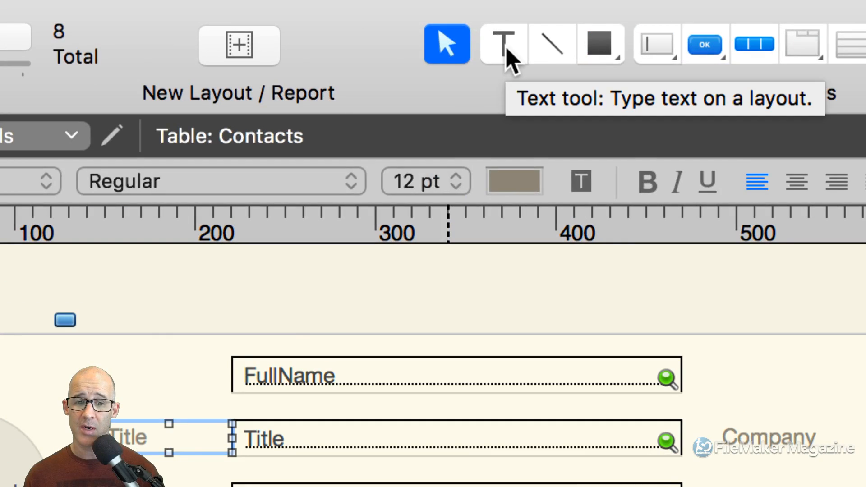
pyautogui.click(507, 48)
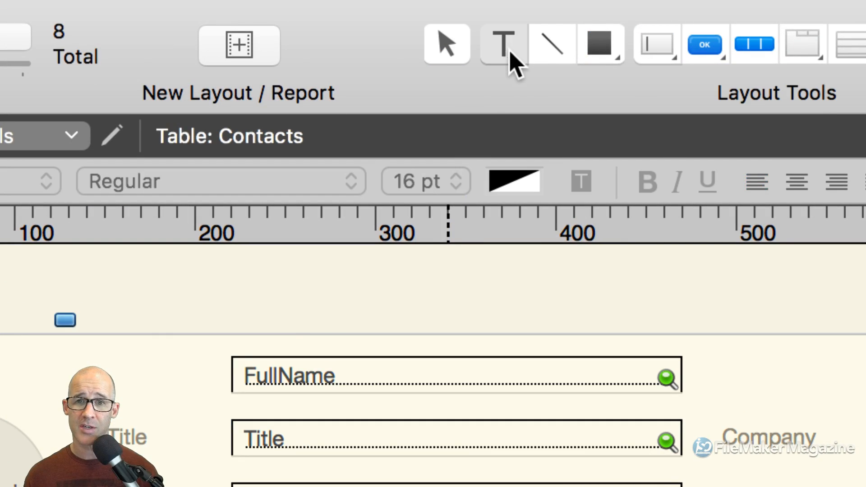
pyautogui.click(178, 376)
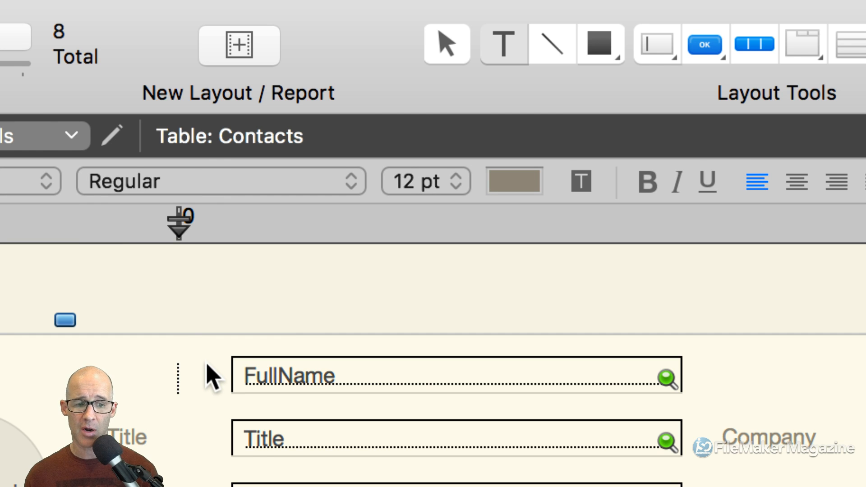
pyautogui.write('asdf')
pyautogui.press('Escape')
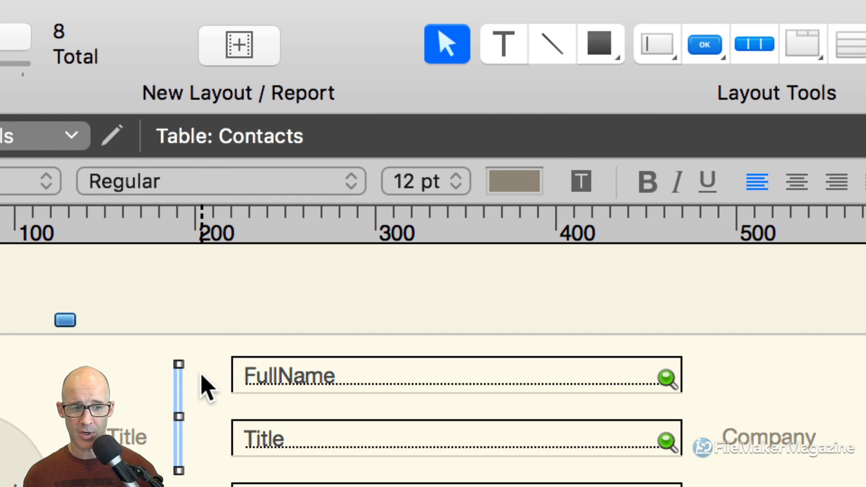
pyautogui.moveTo(180, 412); pyautogui.dragTo(361, 406)
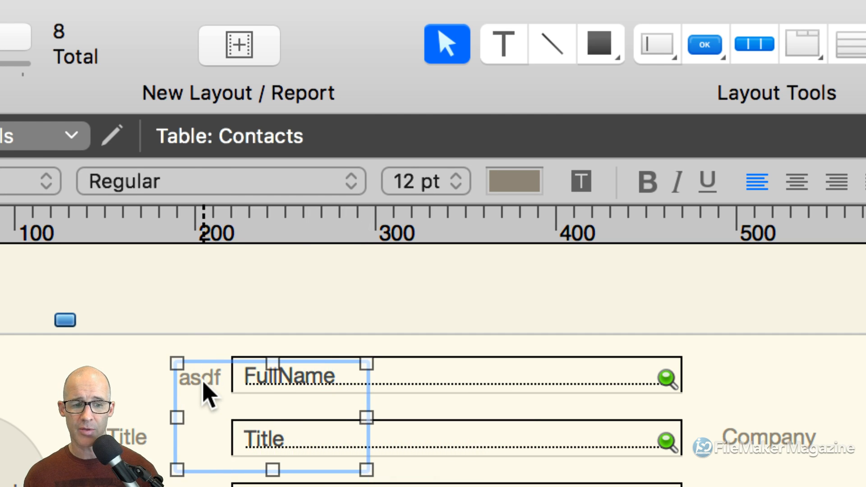
pyautogui.moveTo(203, 387); pyautogui.dragTo(412, 287)
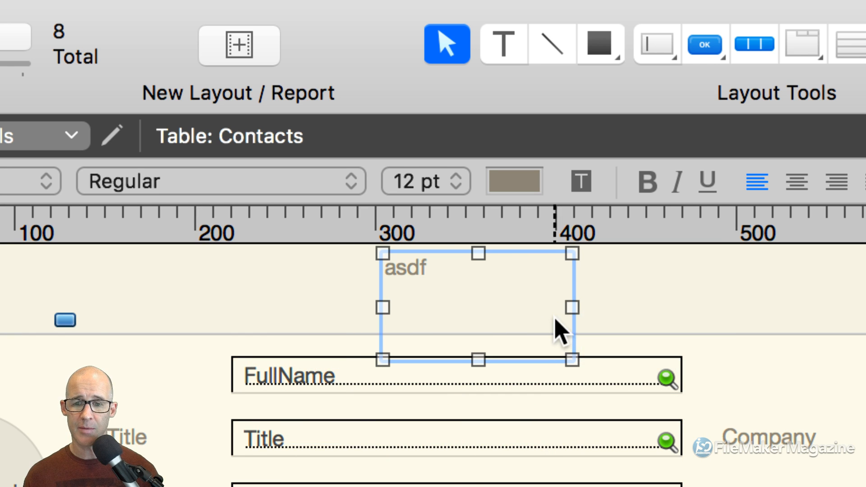
pyautogui.moveTo(569, 307); pyautogui.dragTo(703, 301)
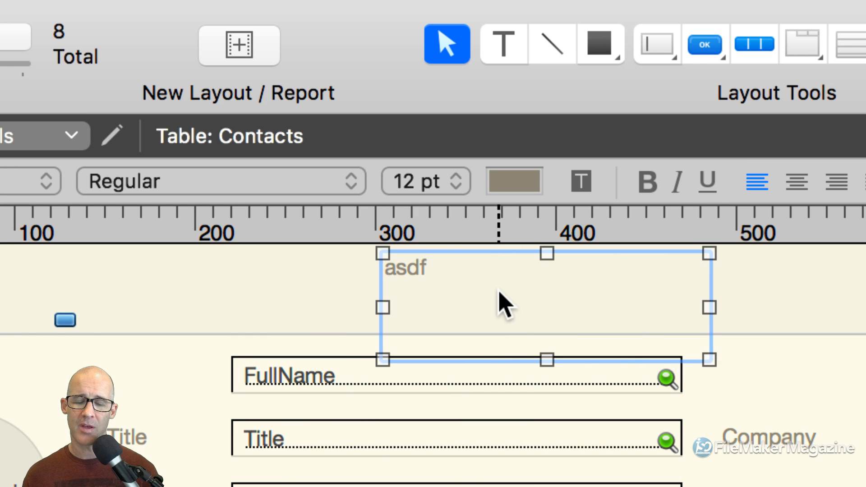
# - Replace the placeholder text with the merge variable <<$$fullName>>
pyautogui.doubleClick(476, 289)
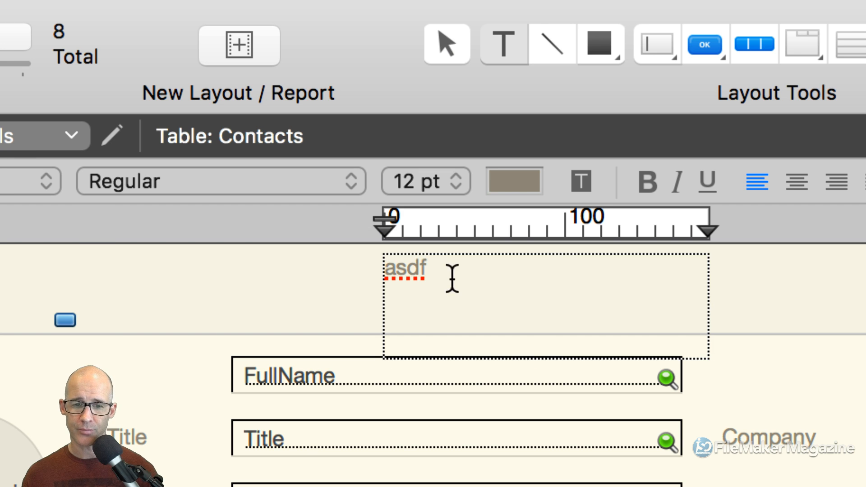
pyautogui.press('super+a')
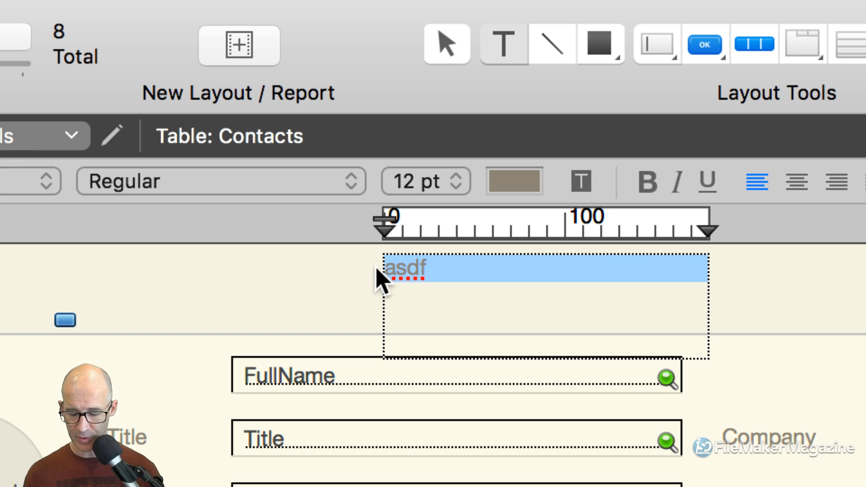
pyautogui.write('<<>>')
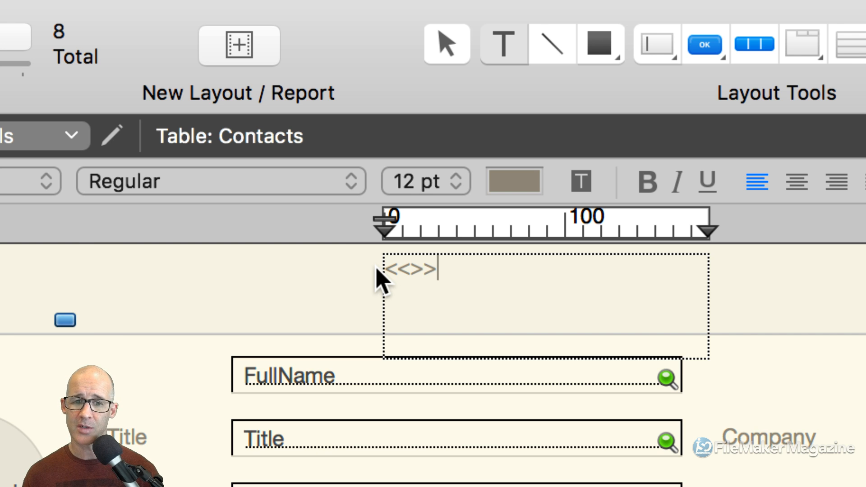
pyautogui.press('Left')
pyautogui.press('Left')
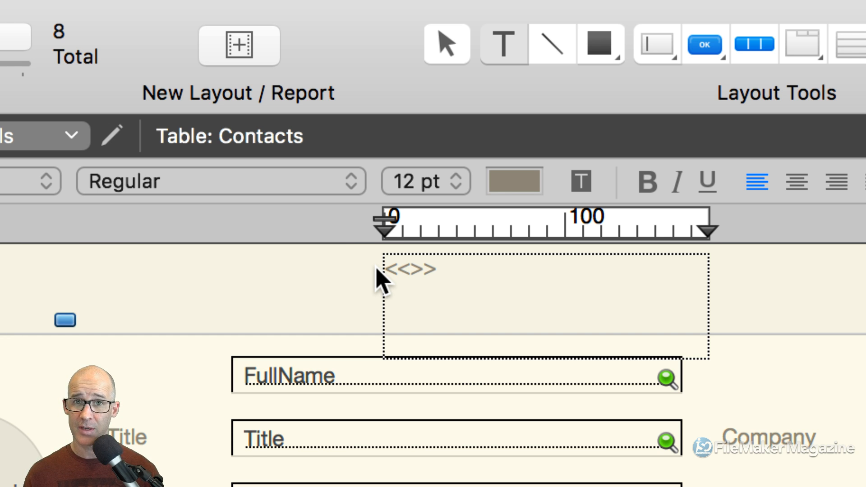
pyautogui.press('super+a')
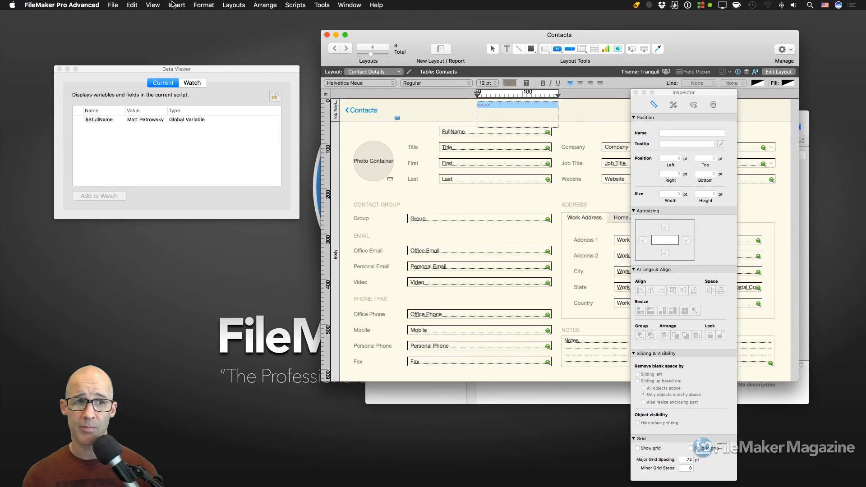
pyautogui.click(175, 5)
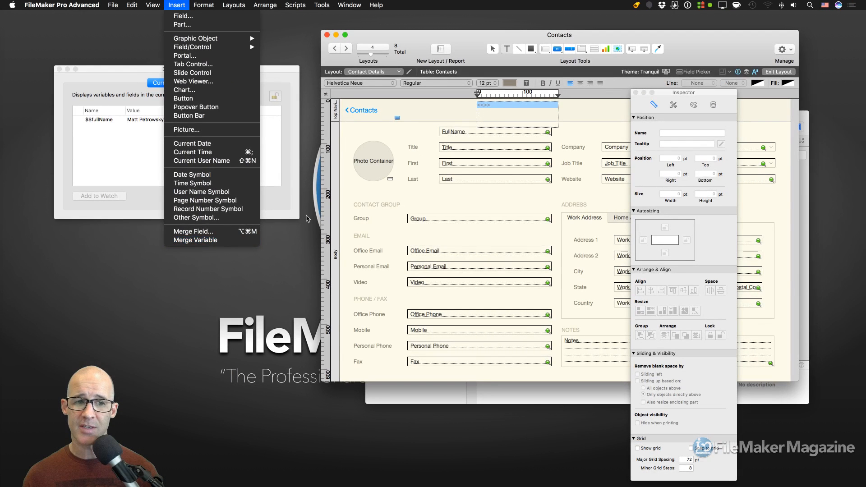
pyautogui.click(218, 241)
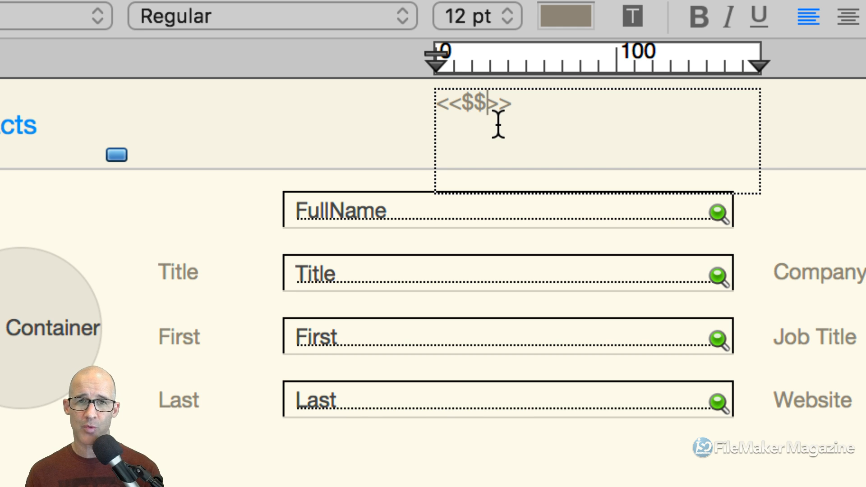
pyautogui.write('full')
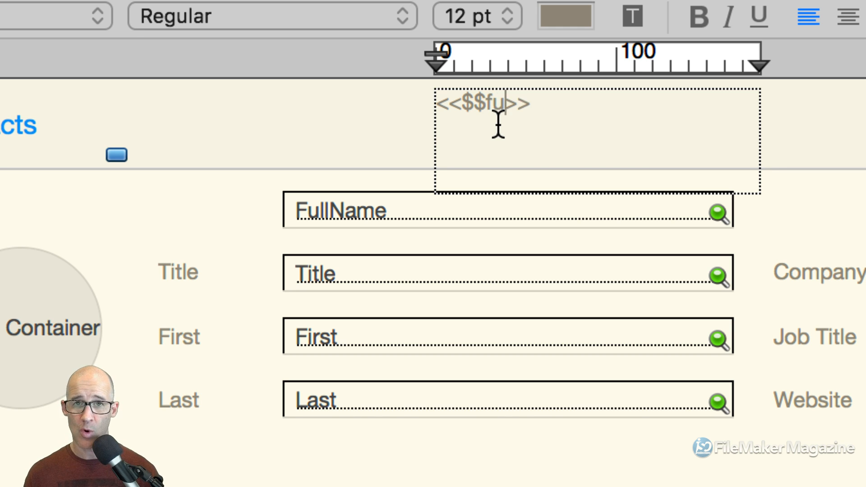
pyautogui.write('Name')
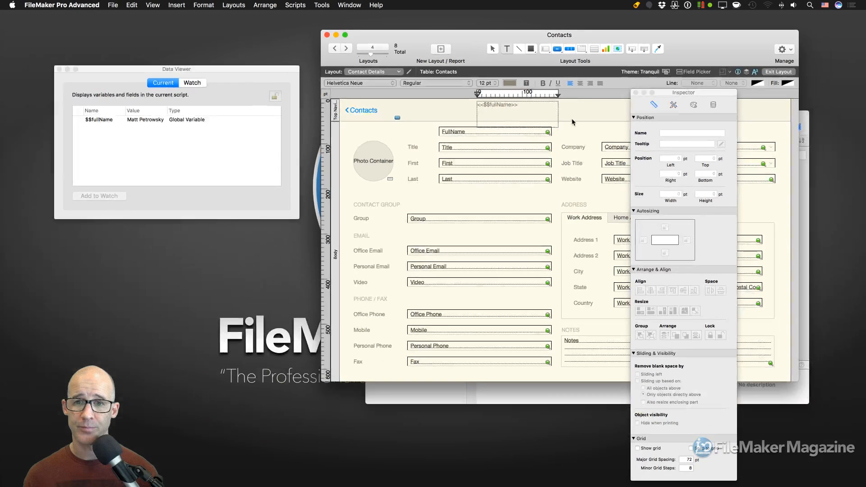
pyautogui.press('Escape')
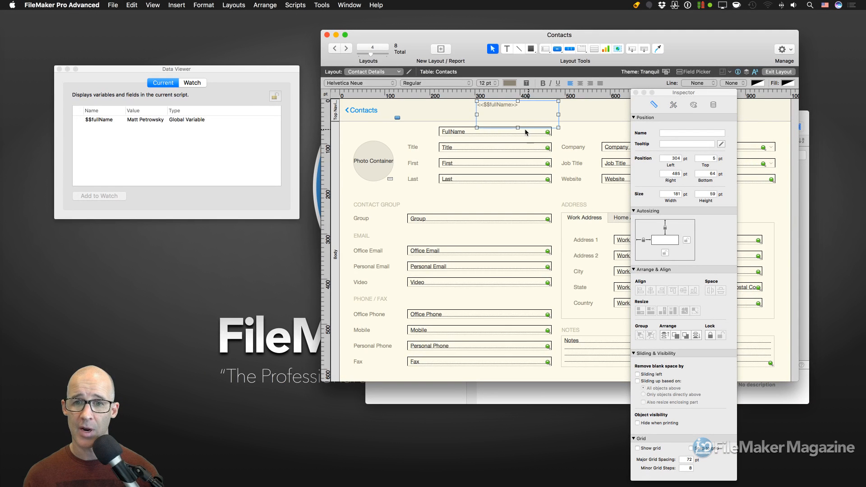
# - Shrink the text object to 31 pt tall and move it left, save, browse the previous contact, then return to Layout mode
pyautogui.moveTo(518, 128); pyautogui.dragTo(474, 117)
pyautogui.press('super+b')
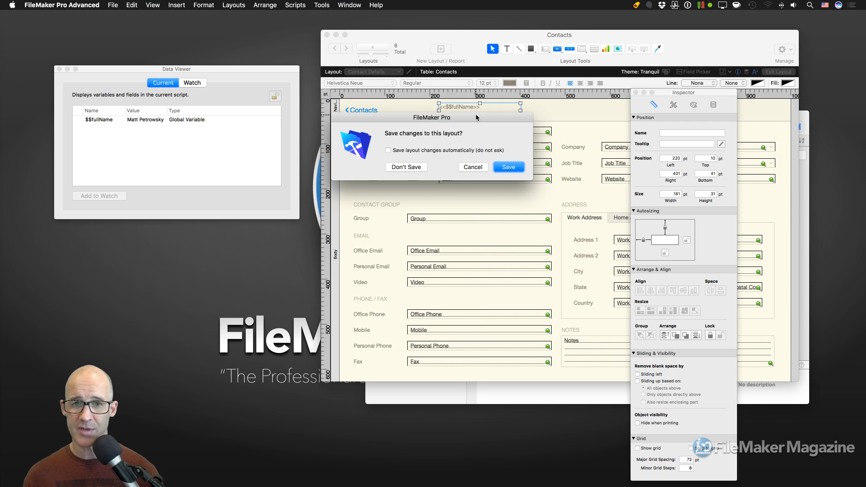
pyautogui.click(502, 168)
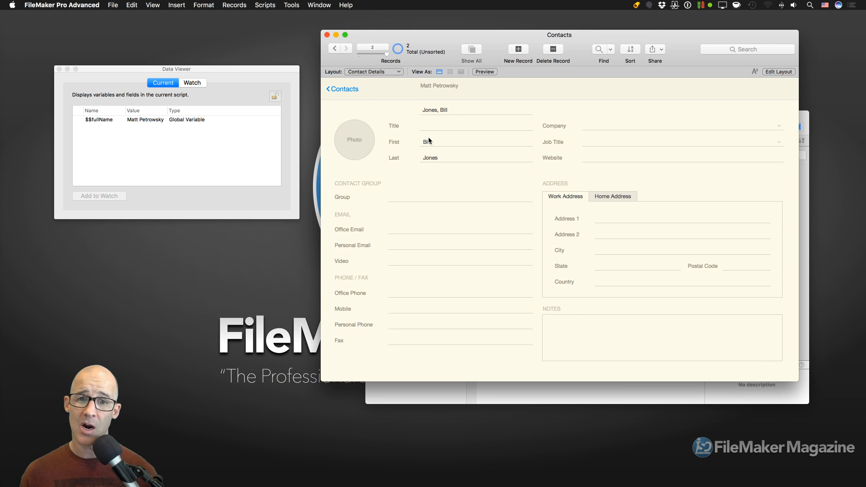
pyautogui.hotkey('ctrl', 'Up')
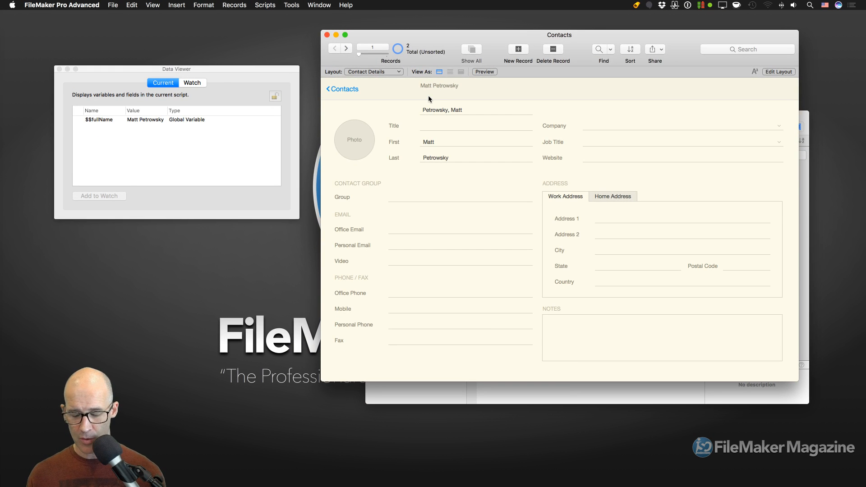
pyautogui.press('super+l')
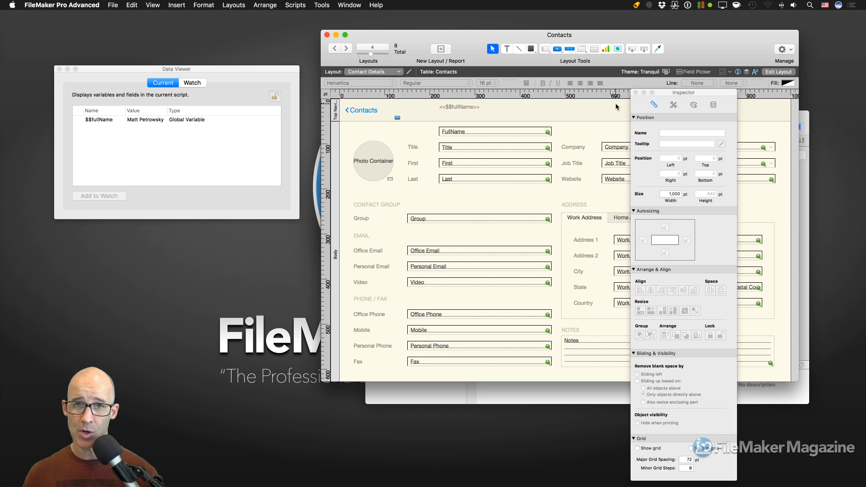
# - Move the Inspector left and the Contacts window right, then select the <<$$fullName>> text object
pyautogui.moveTo(682, 92); pyautogui.dragTo(332, 36)
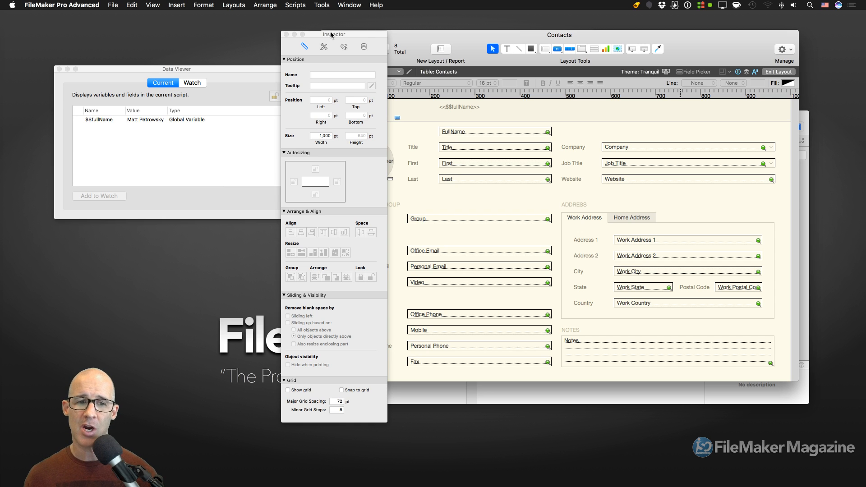
pyautogui.moveTo(449, 38); pyautogui.dragTo(481, 37)
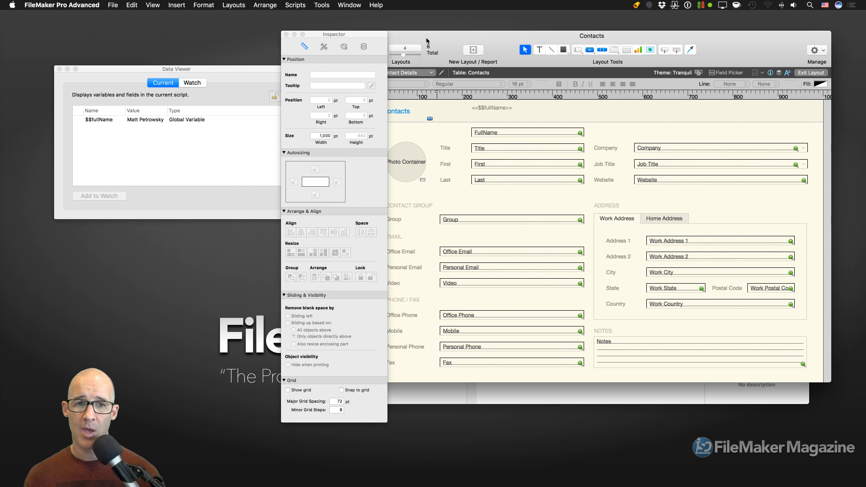
pyautogui.moveTo(354, 32); pyautogui.dragTo(339, 21)
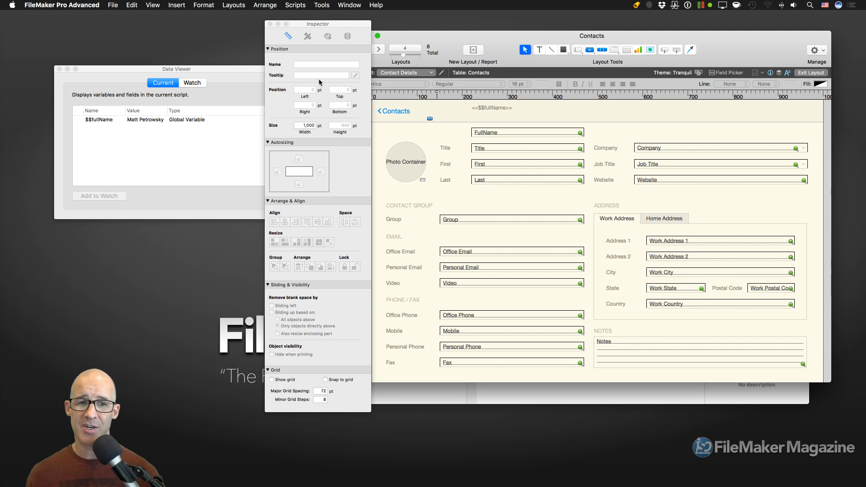
pyautogui.click(496, 111)
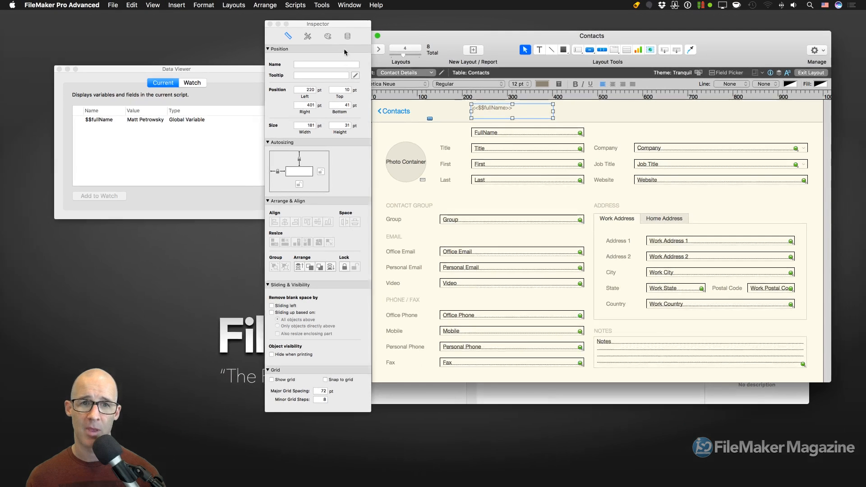
pyautogui.moveTo(355, 20); pyautogui.dragTo(442, 20)
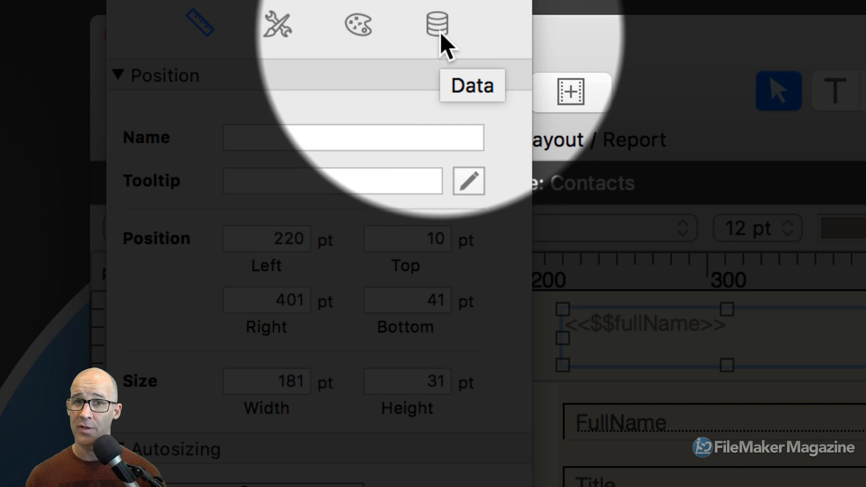
pyautogui.click(440, 35)
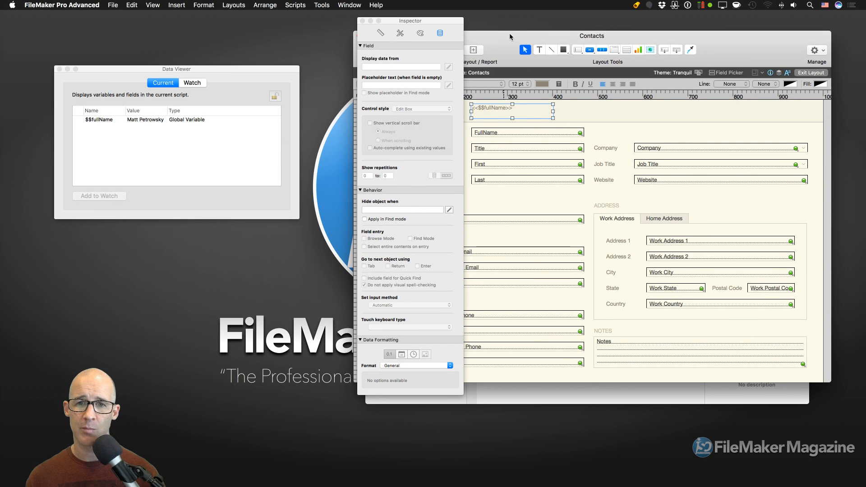
pyautogui.moveTo(510, 34); pyautogui.dragTo(503, 95)
pyautogui.moveTo(443, 22); pyautogui.dragTo(425, 116)
pyautogui.click(347, 38)
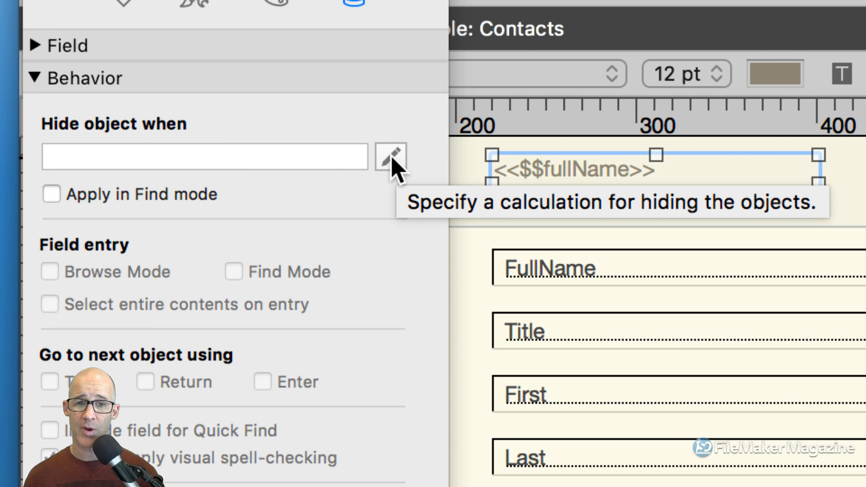
pyautogui.click(391, 159)
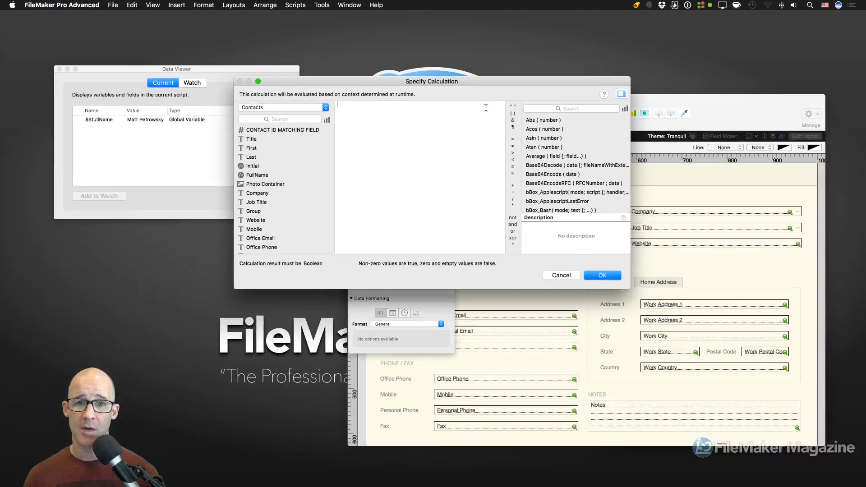
pyautogui.moveTo(471, 82); pyautogui.dragTo(487, 90)
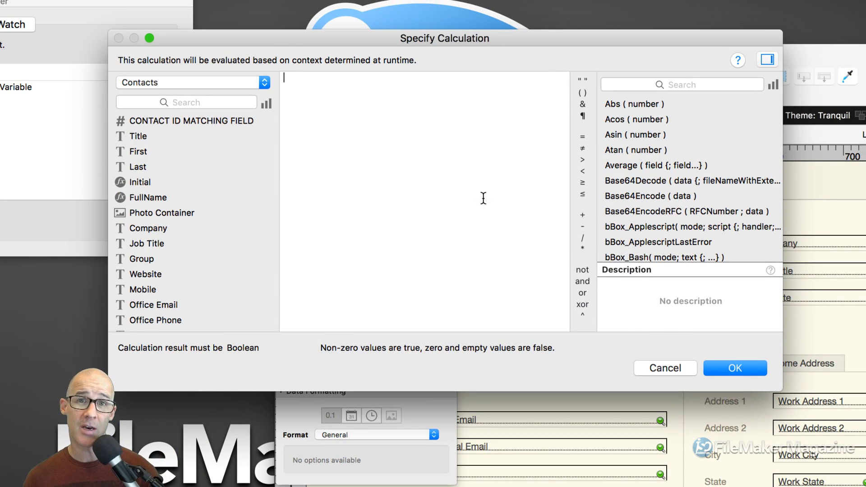
pyautogui.click(664, 367)
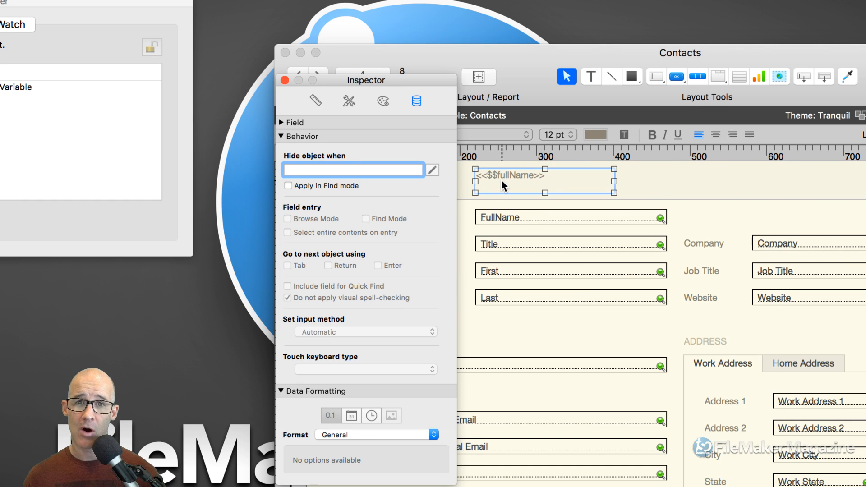
pyautogui.rightClick(502, 180)
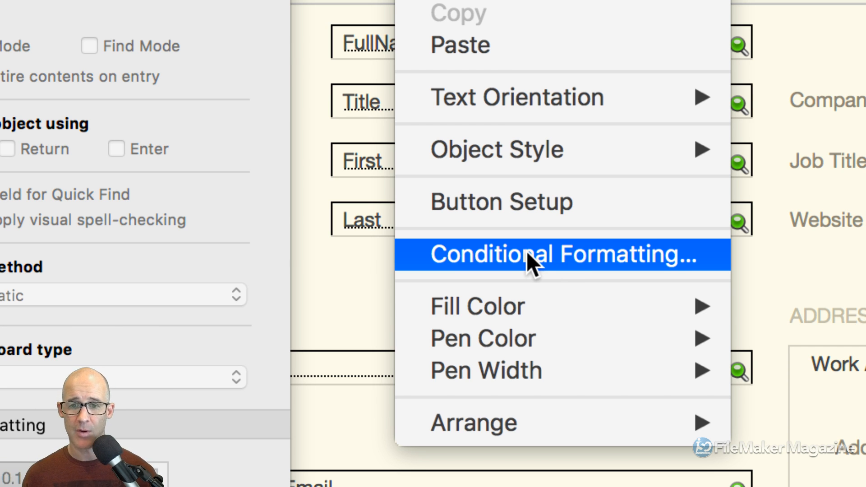
pyautogui.click(526, 251)
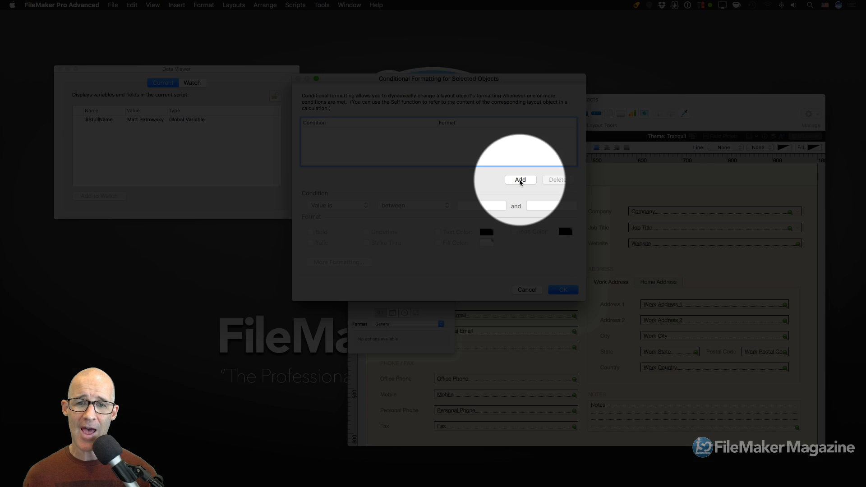
pyautogui.click(520, 180)
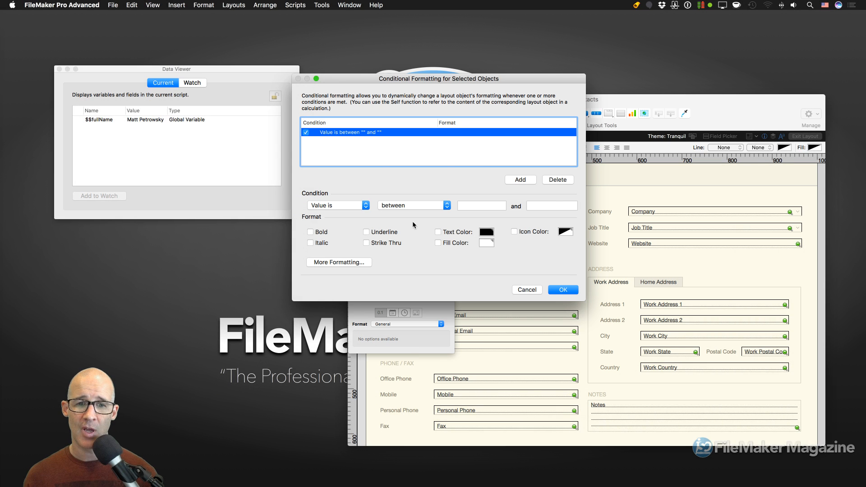
pyautogui.click(345, 206)
pyautogui.click(345, 205)
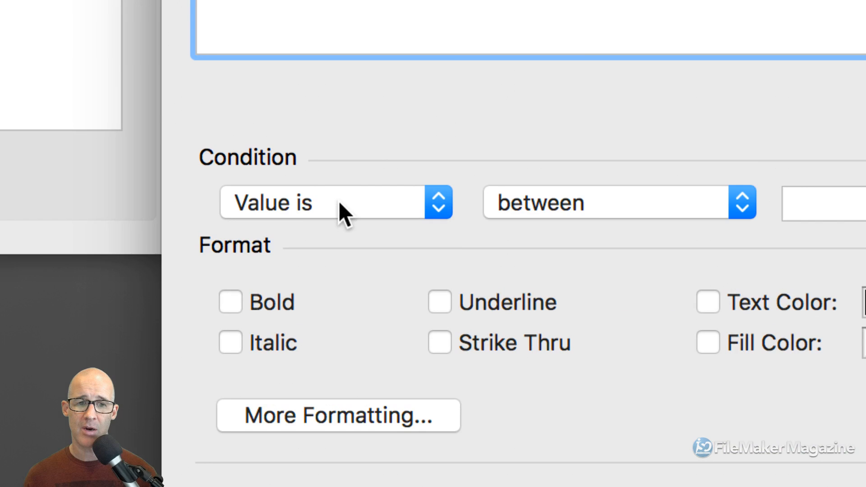
pyautogui.click(341, 206)
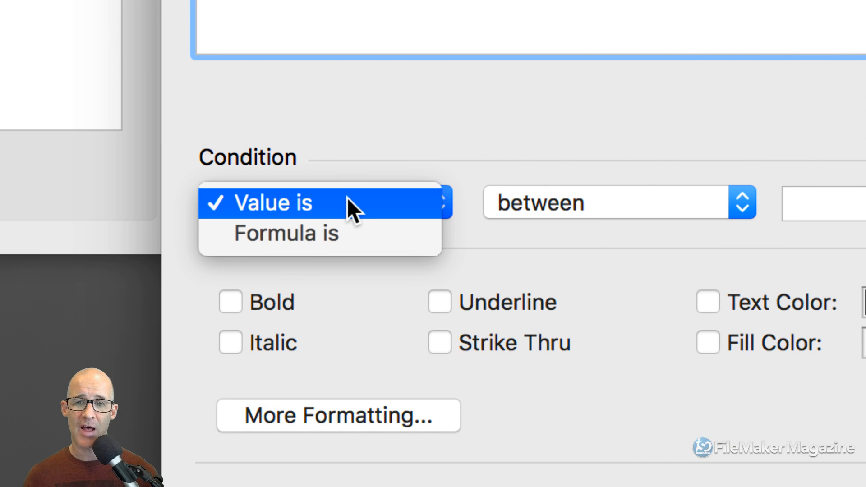
pyautogui.click(464, 206)
pyautogui.click(502, 205)
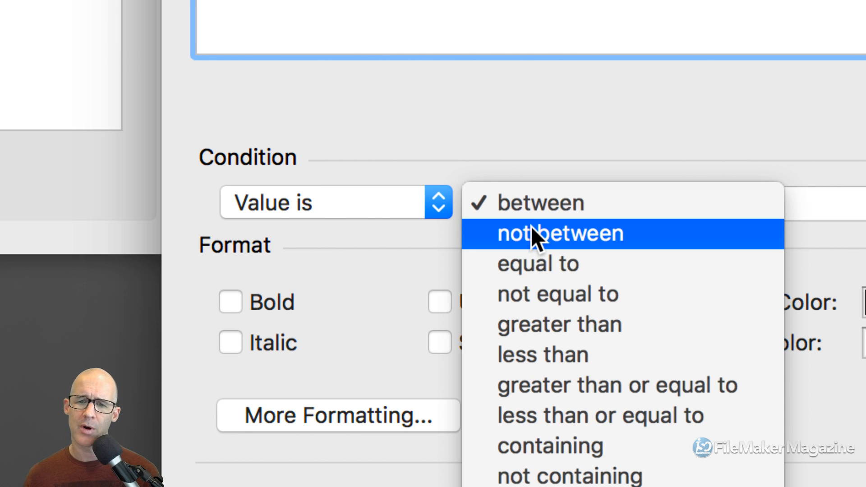
pyautogui.click(389, 204)
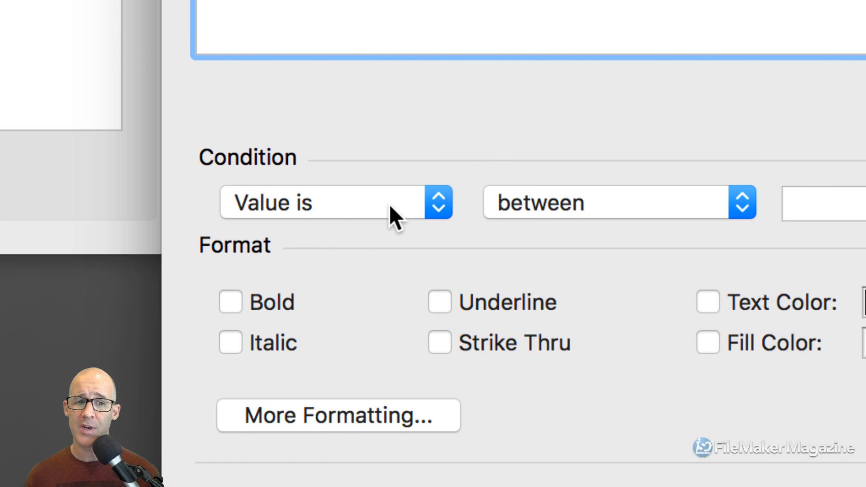
pyautogui.click(389, 204)
pyautogui.click(388, 234)
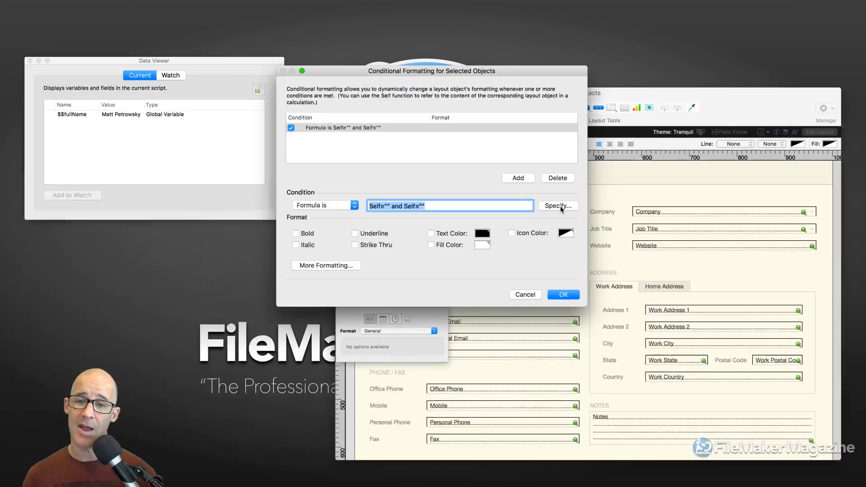
pyautogui.click(561, 207)
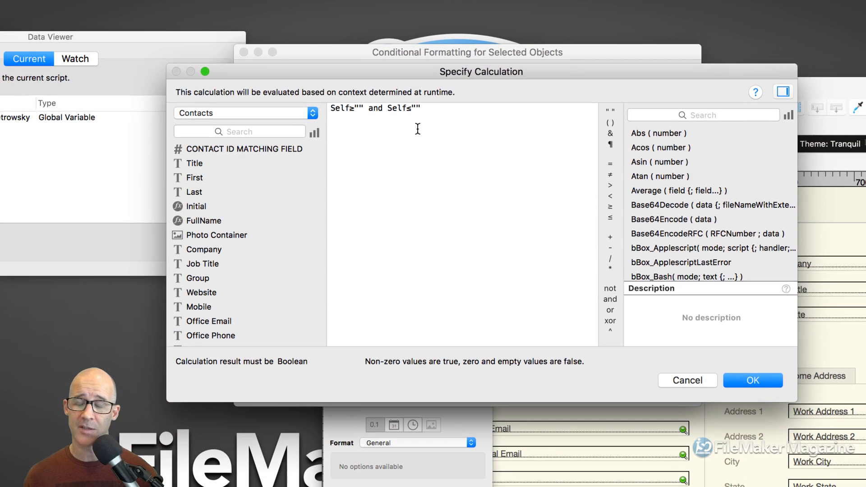
pyautogui.click(695, 382)
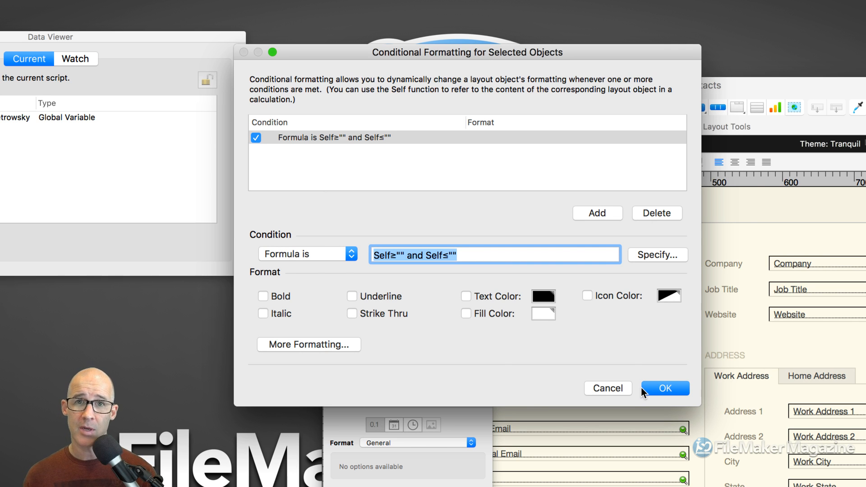
pyautogui.click(623, 387)
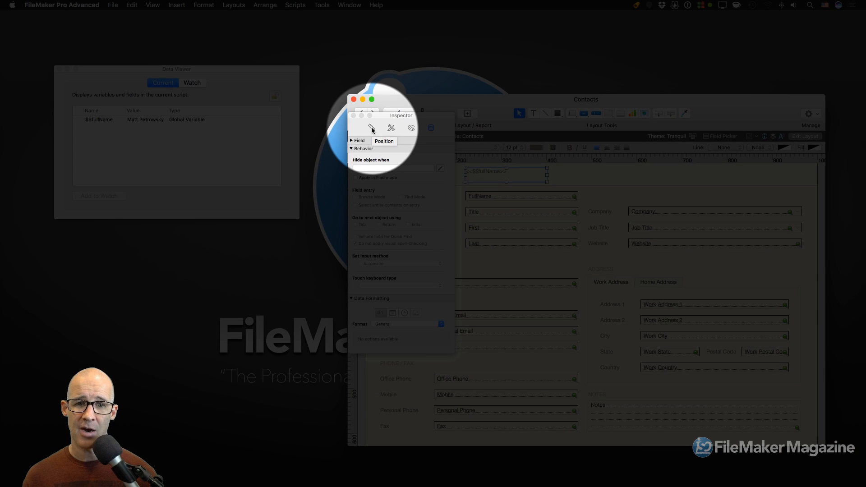
# - Review the object's Position settings and empty tooltip calculation, then expand the Data tab's Field section
pyautogui.click(372, 129)
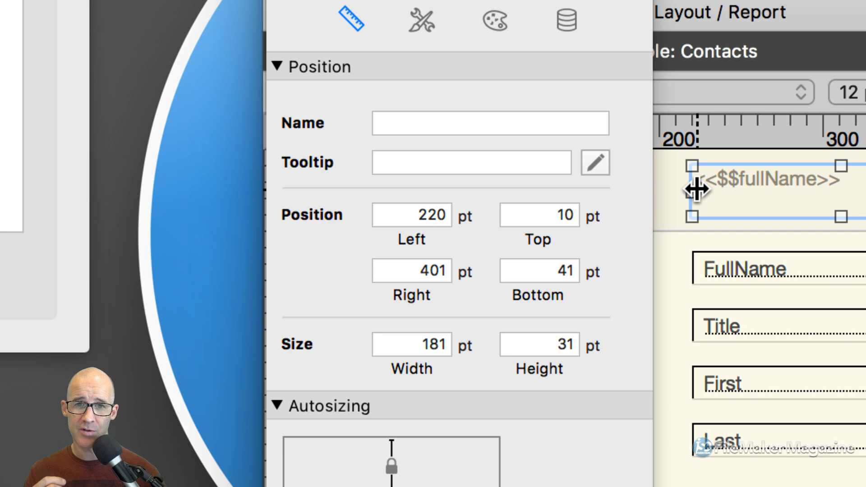
pyautogui.click(597, 161)
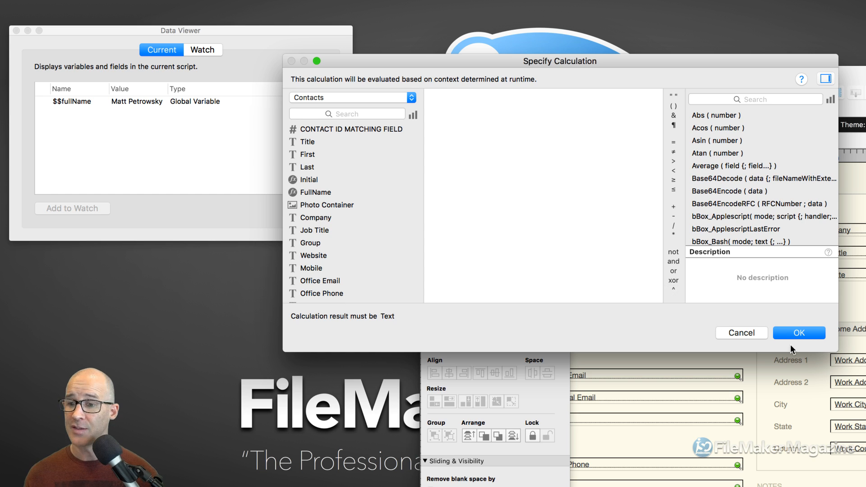
pyautogui.click(745, 333)
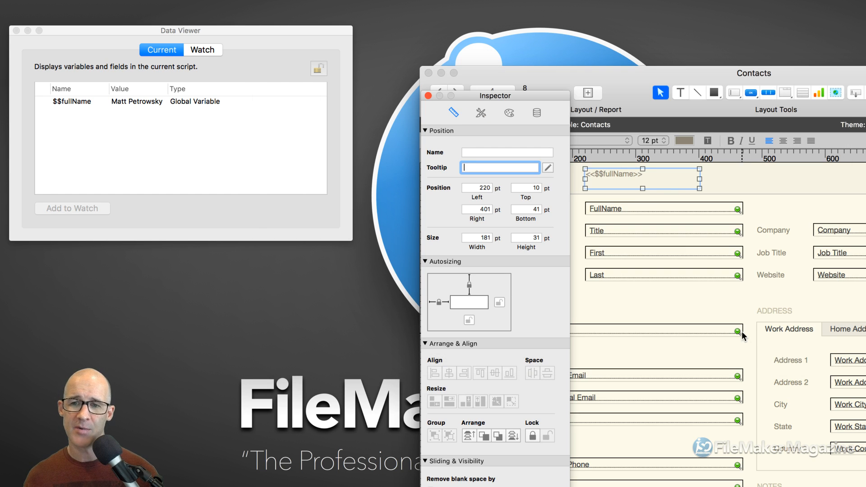
pyautogui.click(537, 114)
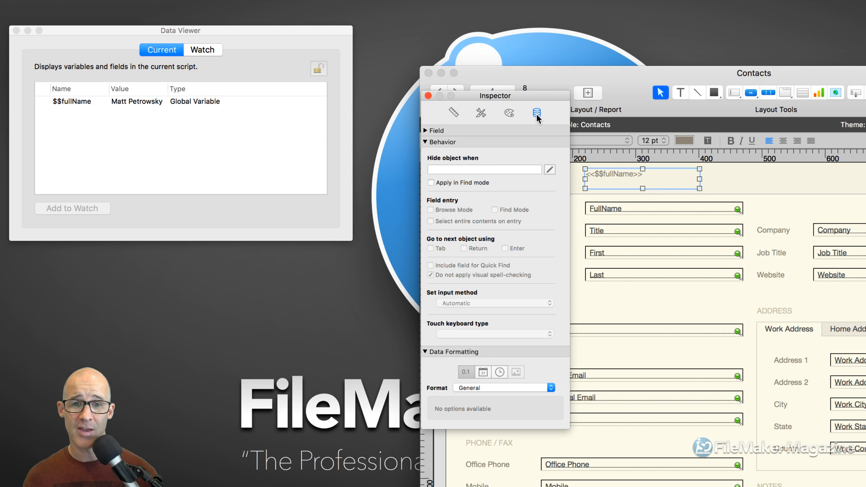
pyautogui.click(424, 130)
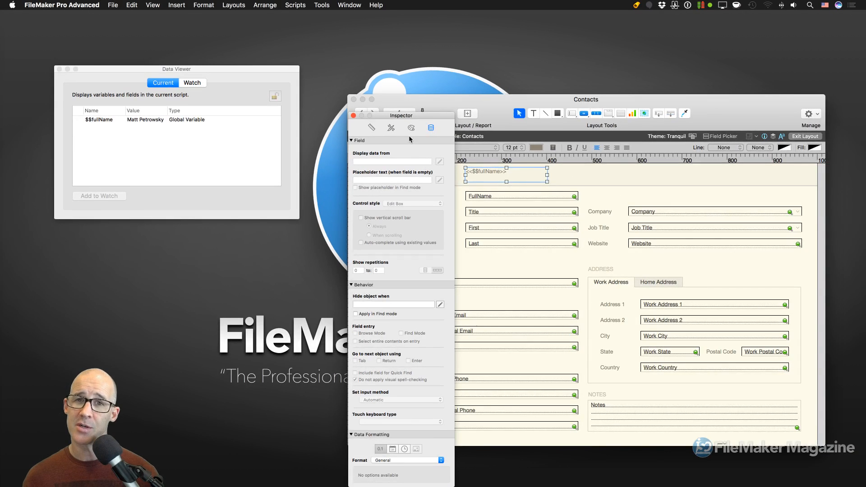
# - Drag the Inspector palette up to the top edge of the screen
pyautogui.moveTo(411, 118); pyautogui.dragTo(403, 57)
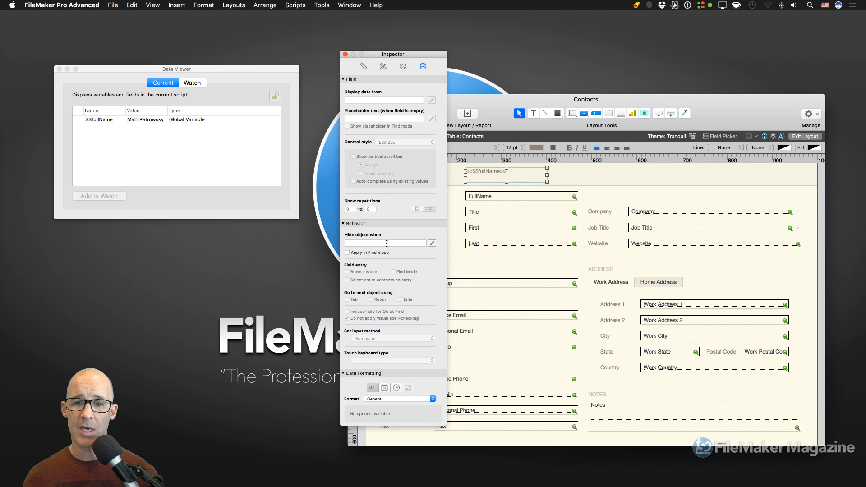
pyautogui.moveTo(419, 54); pyautogui.dragTo(430, 14)
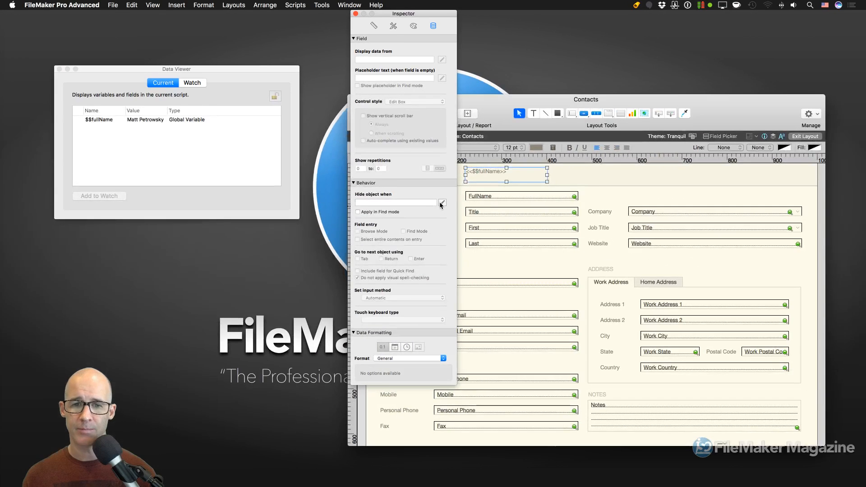
# - Open the Hide object when calculation and insert the Let function template, replacing the typed 'Let ('
pyautogui.click(442, 204)
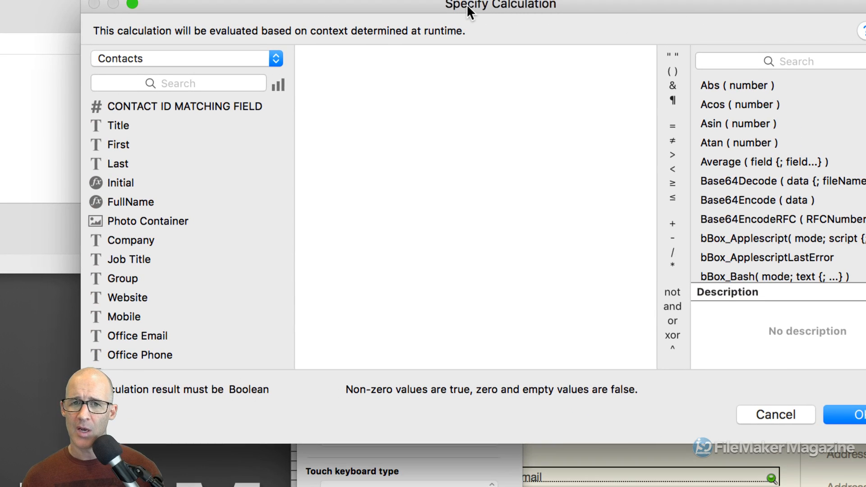
pyautogui.moveTo(466, 4); pyautogui.dragTo(460, 18)
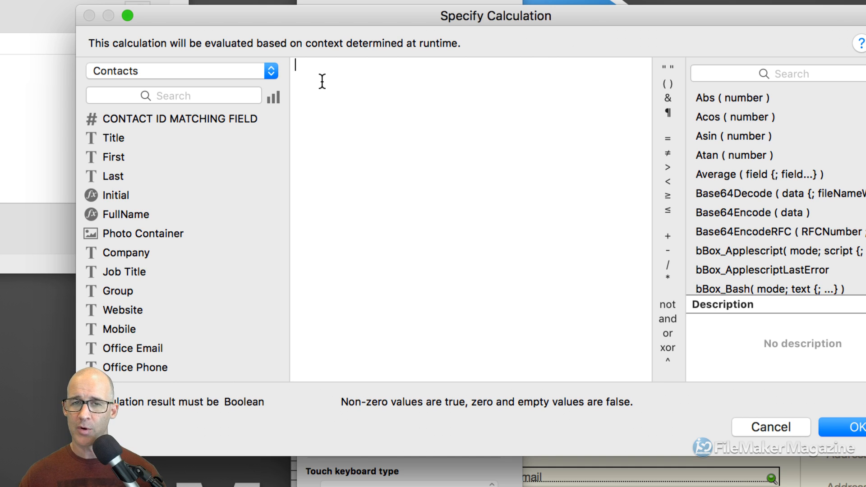
pyautogui.write('Let (')
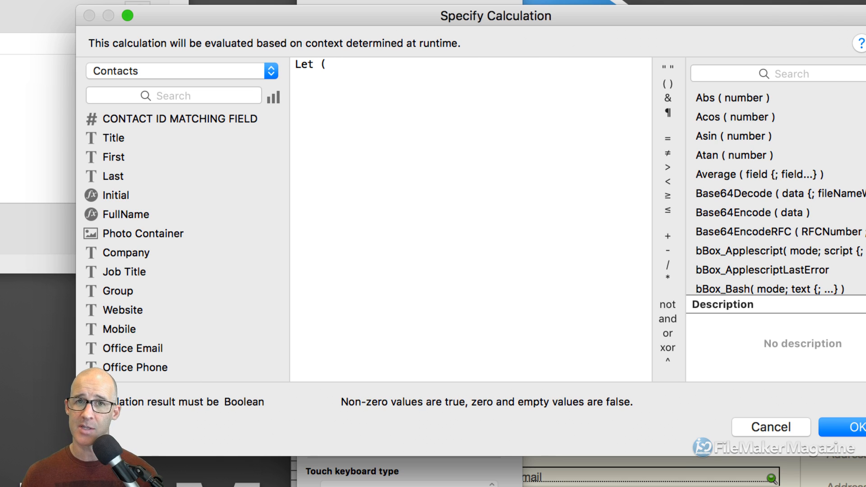
pyautogui.tripleClick(337, 70)
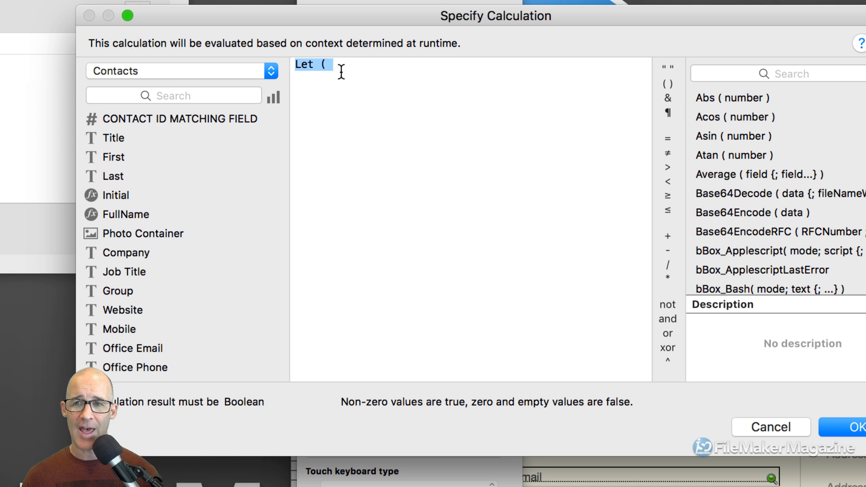
pyautogui.click(710, 74)
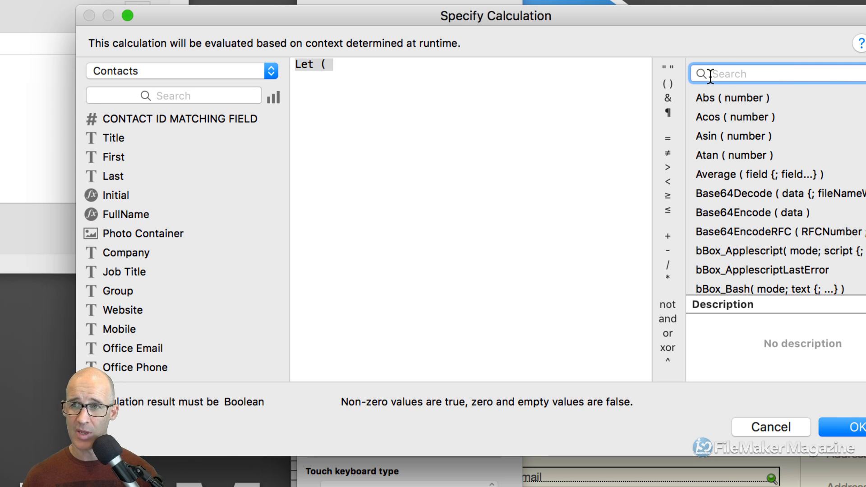
pyautogui.write('let')
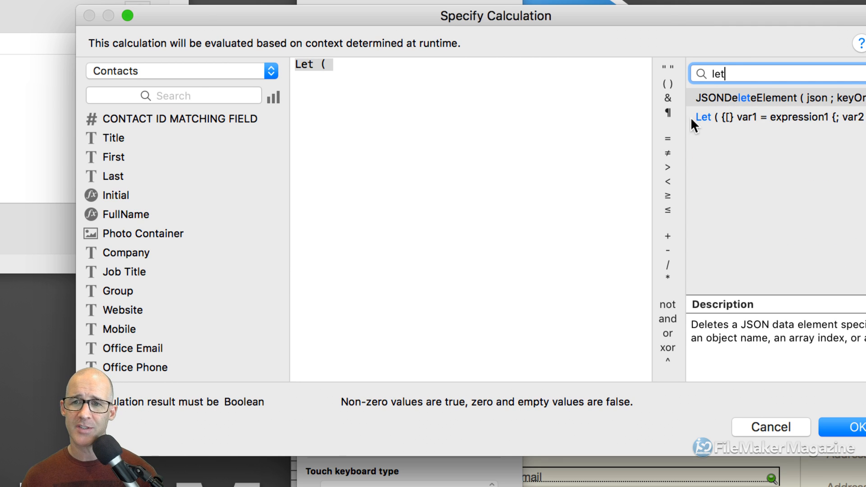
pyautogui.moveTo(405, 76); pyautogui.dragTo(299, 49)
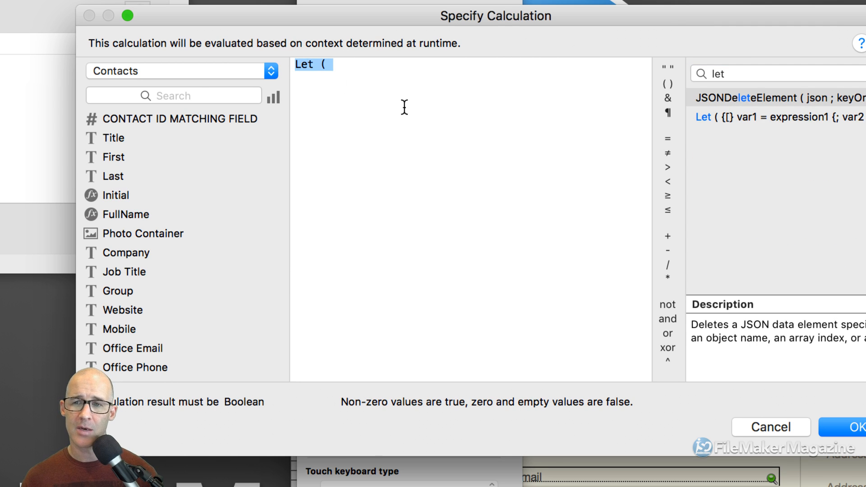
pyautogui.doubleClick(704, 117)
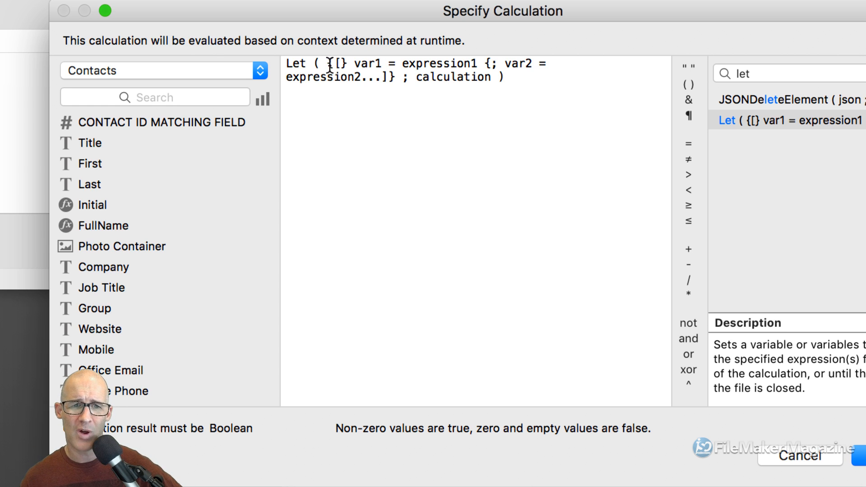
# - Inspect the Let template placeholders and add a test line '1 + 1' below the template
pyautogui.moveTo(329, 64); pyautogui.dragTo(345, 64)
pyautogui.click(369, 63)
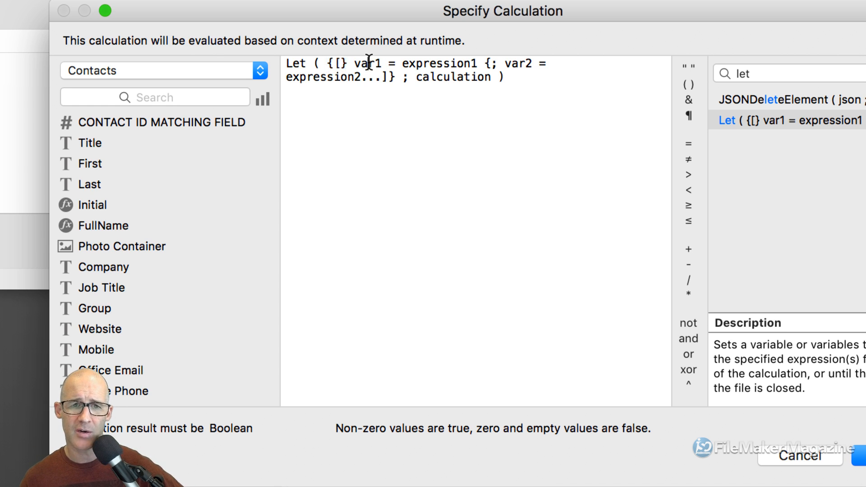
pyautogui.doubleClick(369, 64)
pyautogui.doubleClick(419, 64)
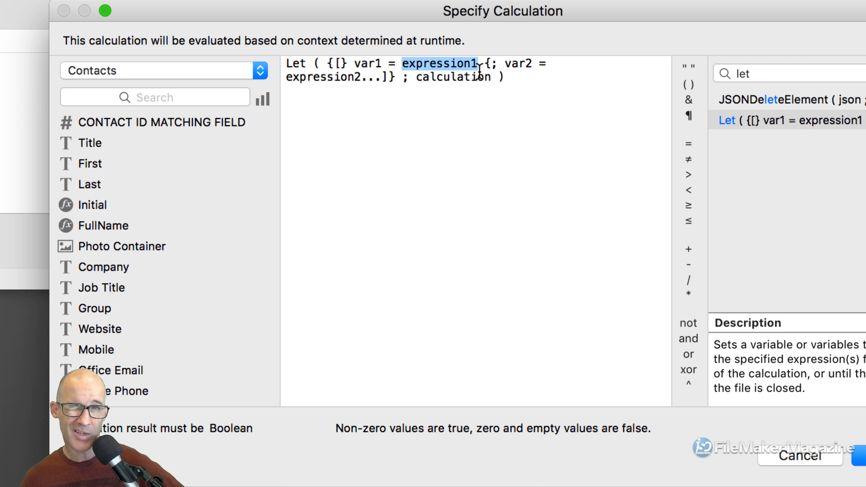
pyautogui.click(524, 87)
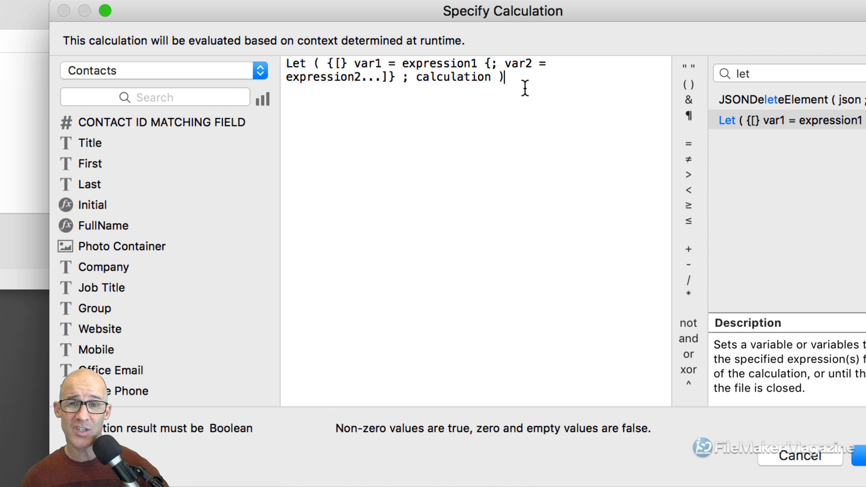
pyautogui.press('Return')
pyautogui.press('Return')
pyautogui.press('Return')
pyautogui.write('1 ')
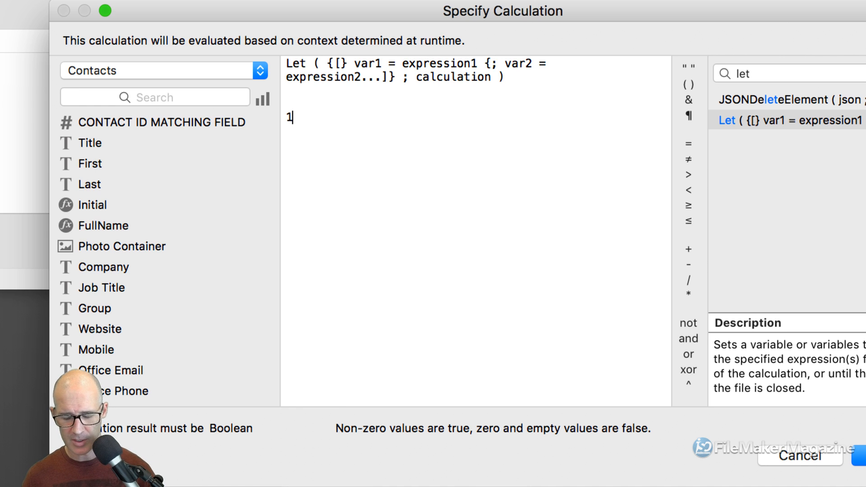
pyautogui.write('+ 1')
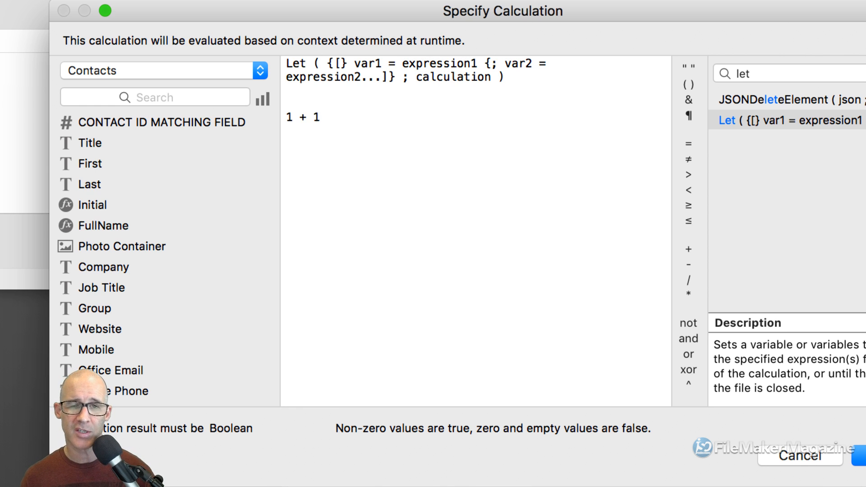
# - Replace the test line with Contacts::First & " " & Contacts::Last, then cut that line out
pyautogui.moveTo(328, 121); pyautogui.dragTo(272, 121)
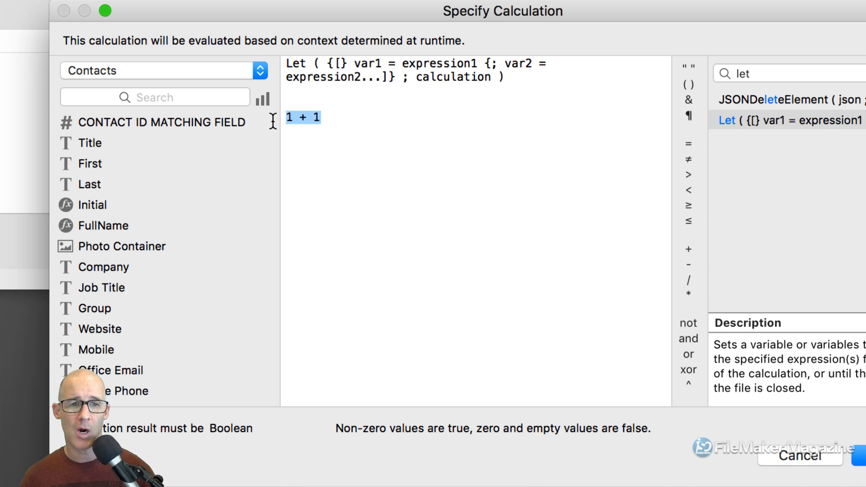
pyautogui.click(125, 169)
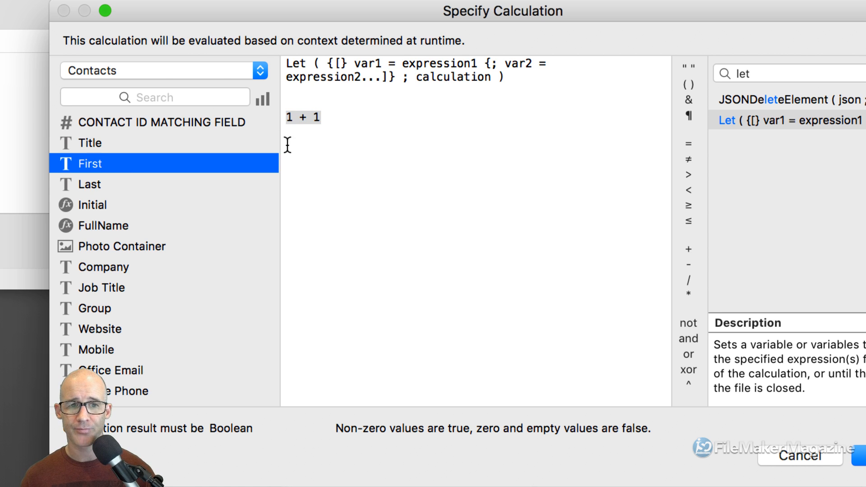
pyautogui.moveTo(334, 120); pyautogui.dragTo(273, 116)
pyautogui.click(77, 163)
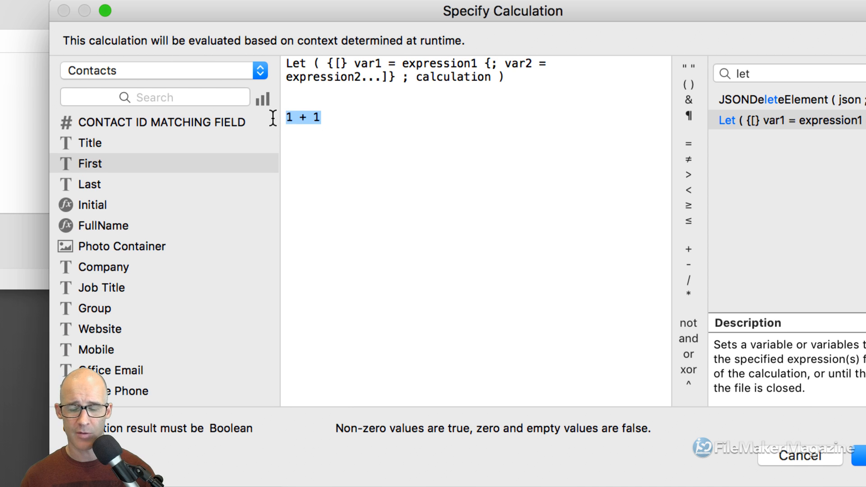
pyautogui.write('Fir')
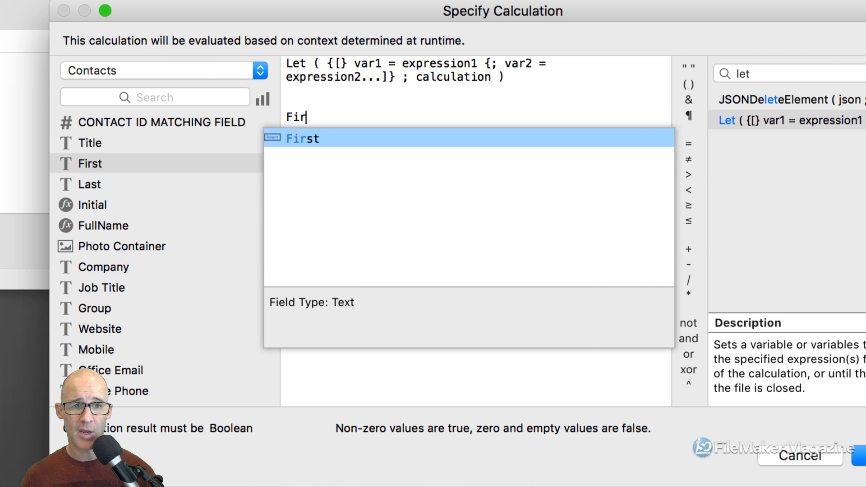
pyautogui.press('Return')
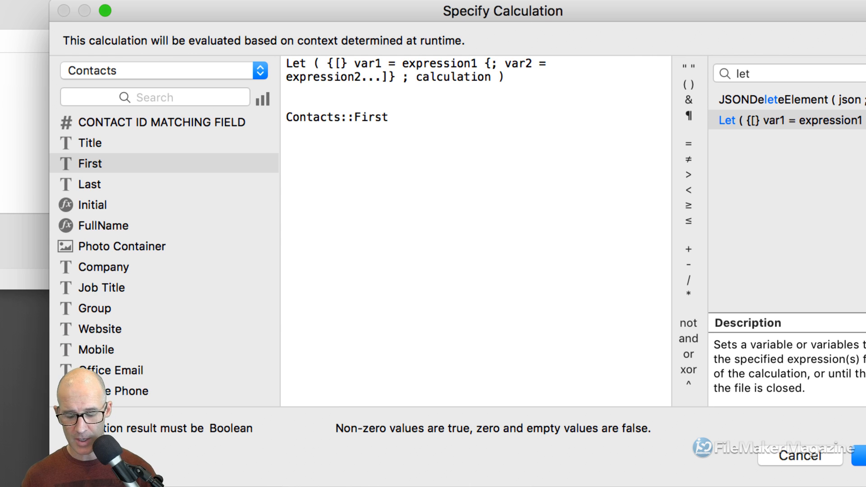
pyautogui.write('& " " & ')
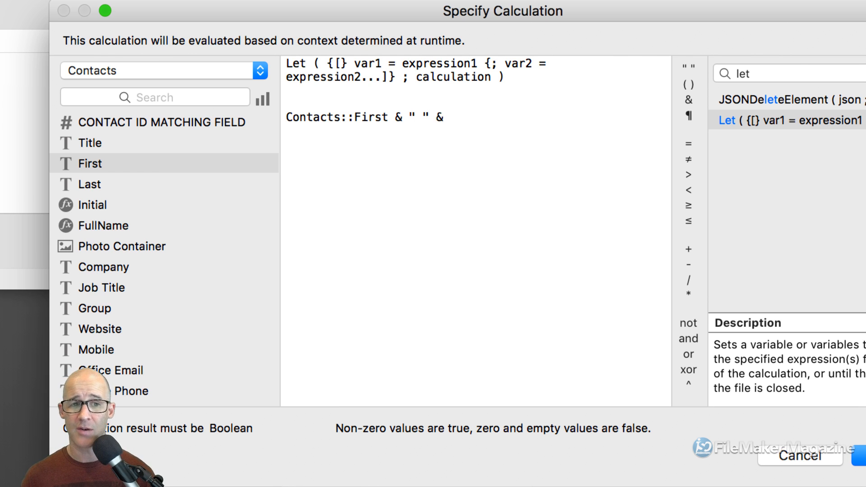
pyautogui.write('las')
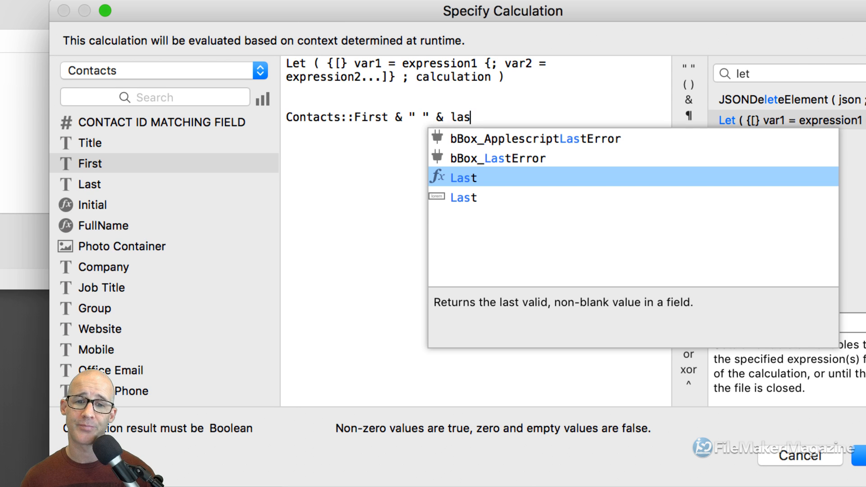
pyautogui.press('Down')
pyautogui.press('Return')
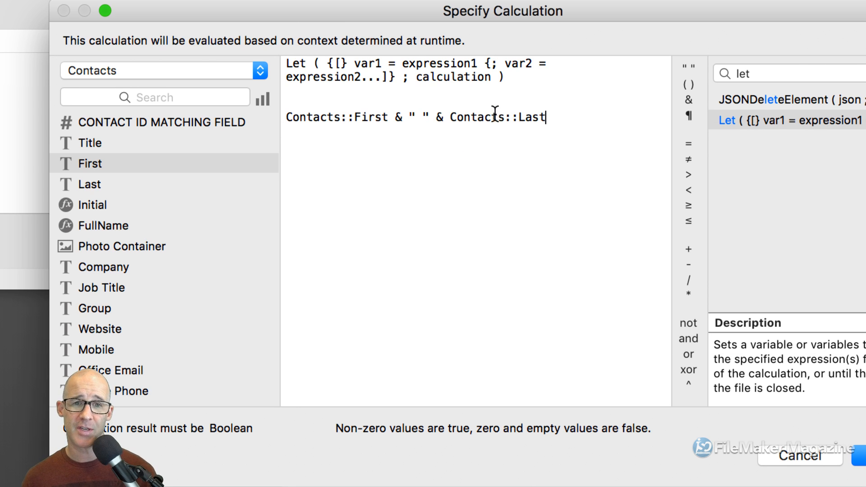
pyautogui.moveTo(548, 117); pyautogui.dragTo(273, 117)
pyautogui.press('cmd+x')
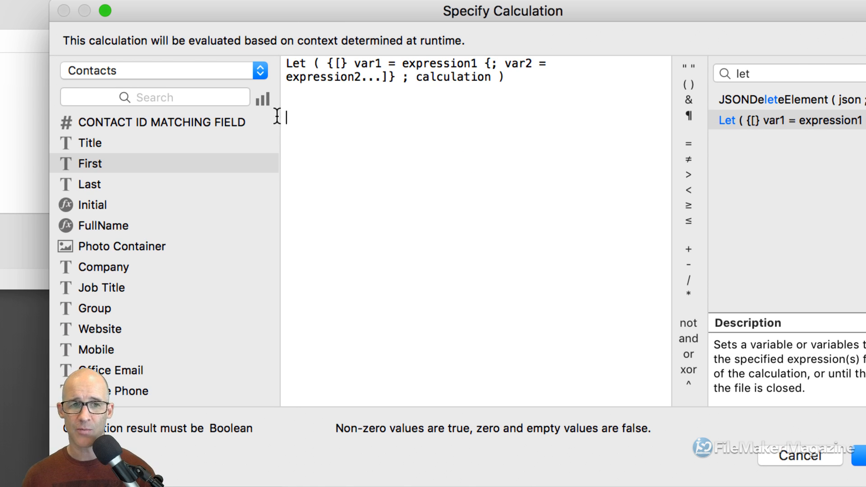
# - Replace the Let arguments with $$fullName = Contacts::First & " " & Contacts::Last
pyautogui.moveTo(490, 77); pyautogui.dragTo(328, 60)
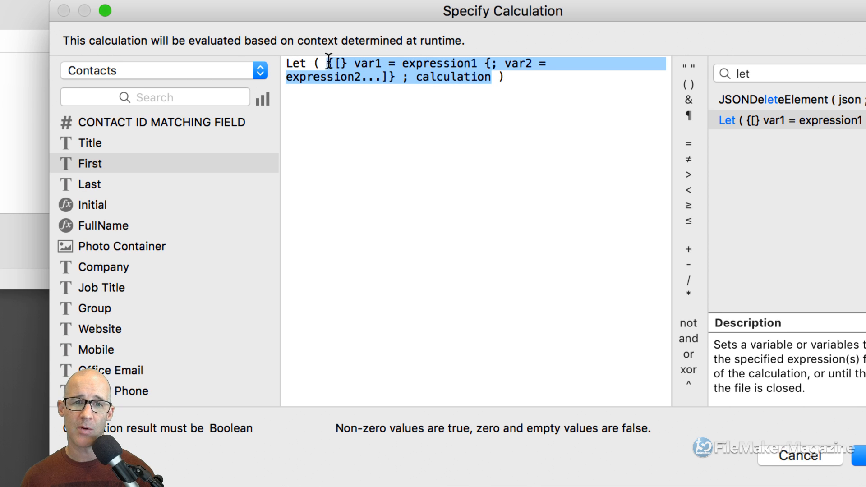
pyautogui.press('BackSpace')
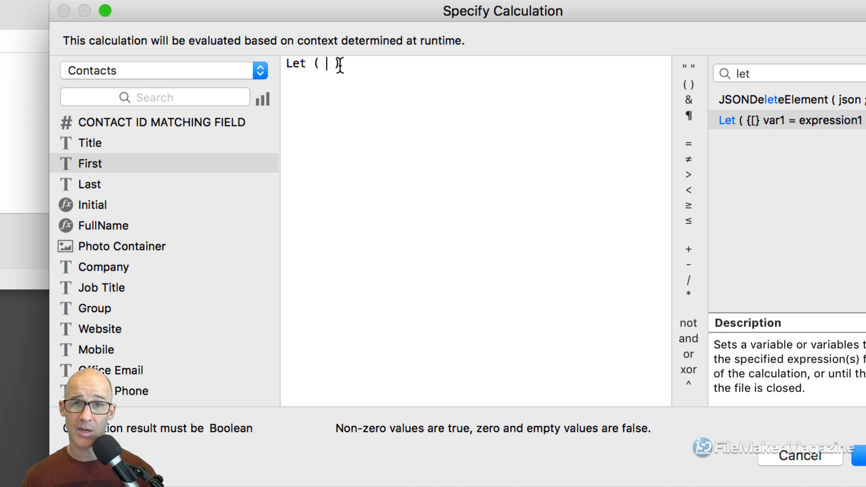
pyautogui.write('$$')
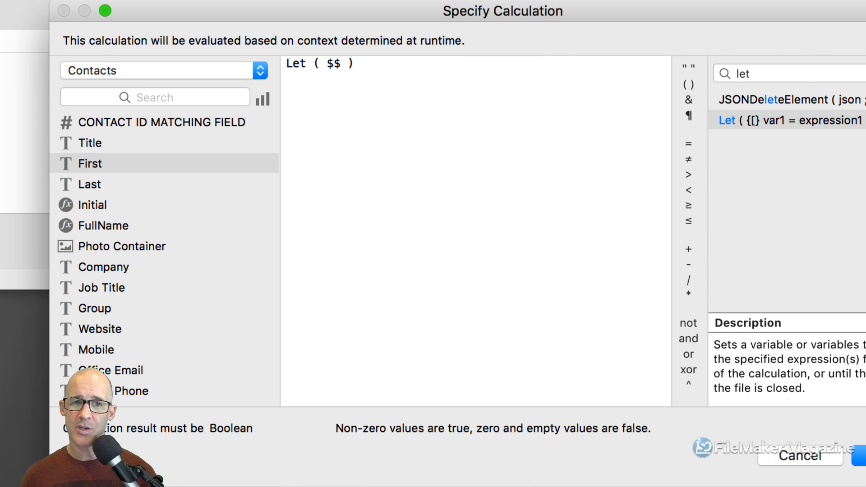
pyautogui.write('full')
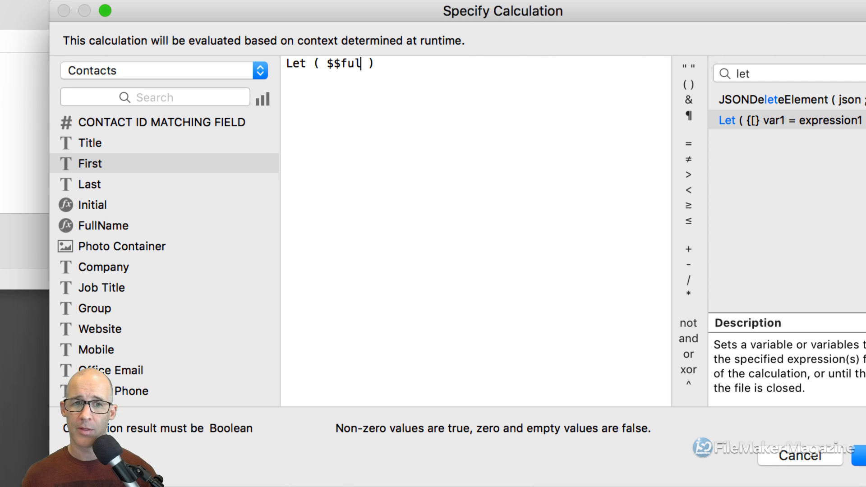
pyautogui.write('Name ')
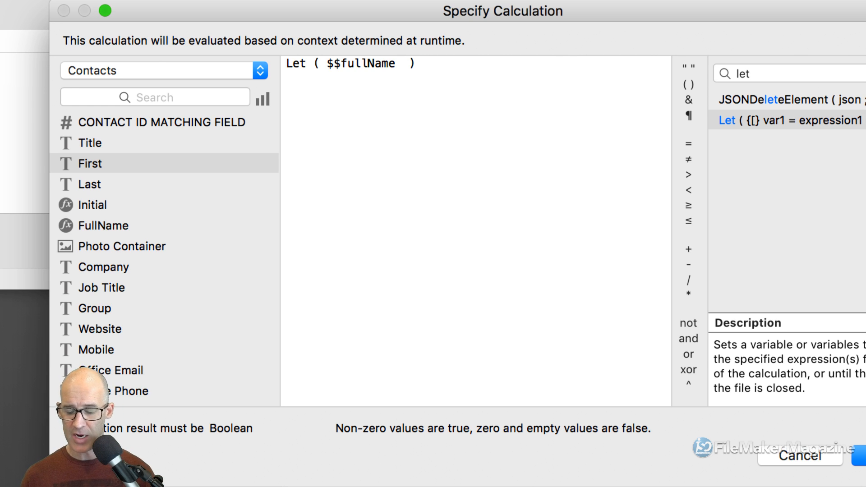
pyautogui.write('= ')
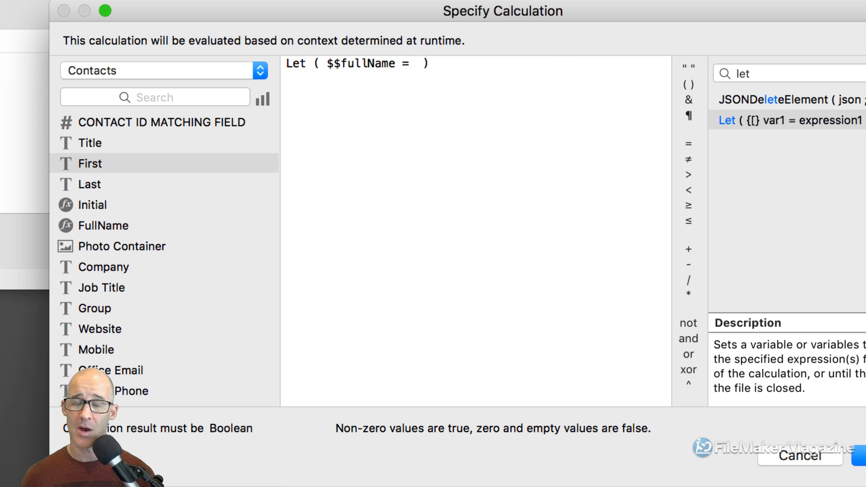
pyautogui.write('fir')
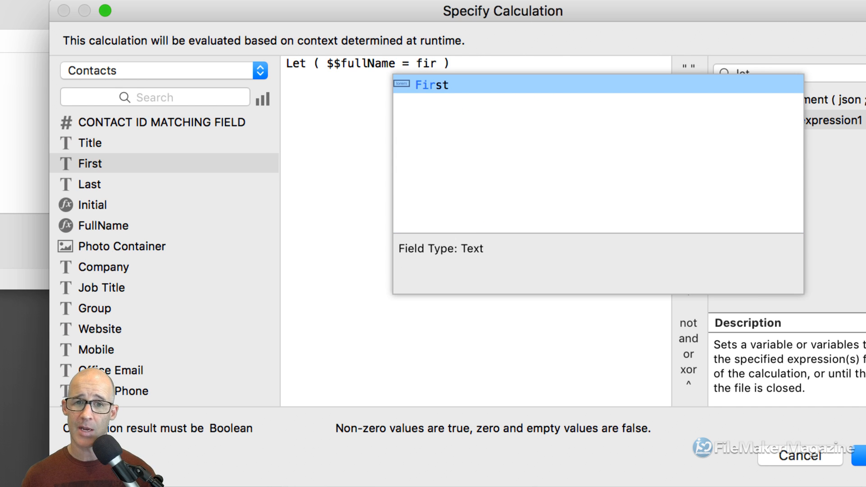
pyautogui.press('Return')
pyautogui.write('& "')
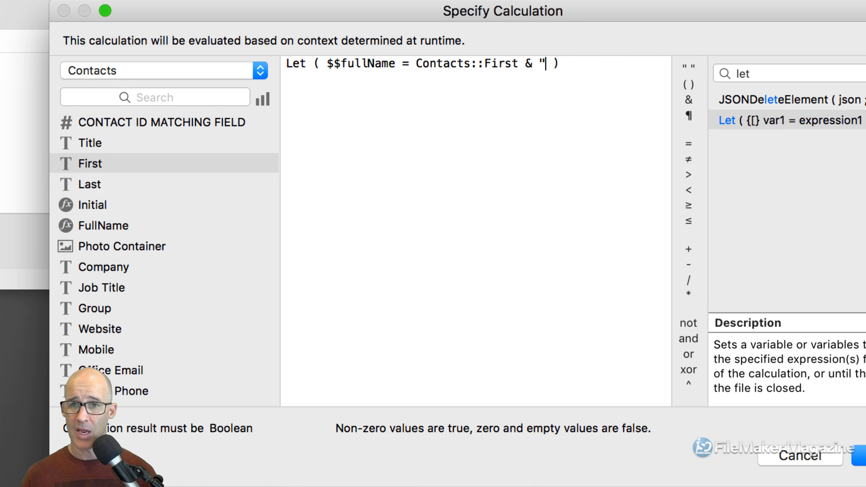
pyautogui.write(' " & ')
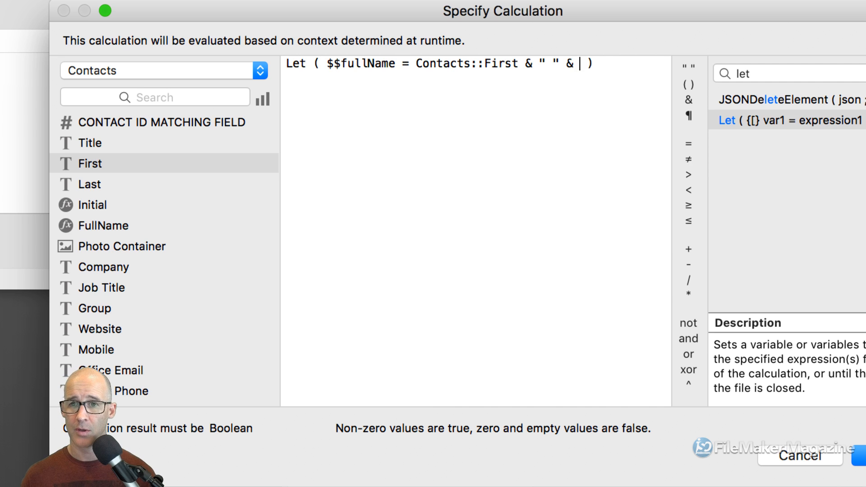
pyautogui.write('las')
pyautogui.press('Return')
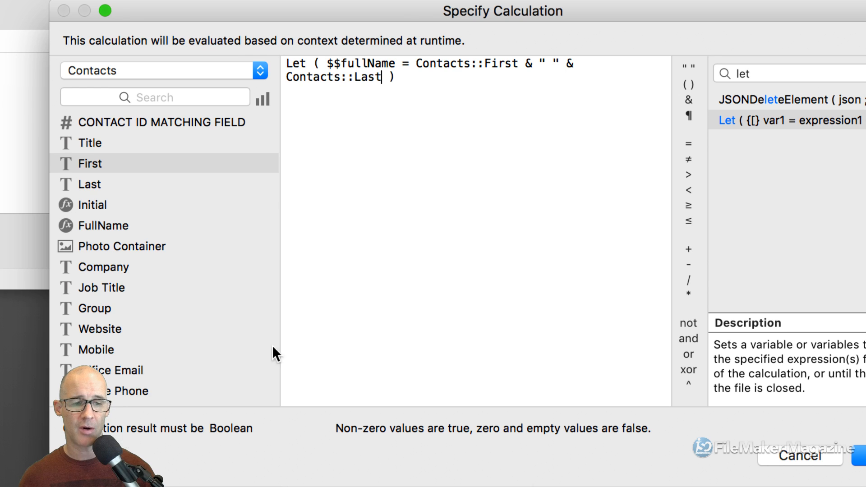
pyautogui.moveTo(403, 20); pyautogui.dragTo(598, 14)
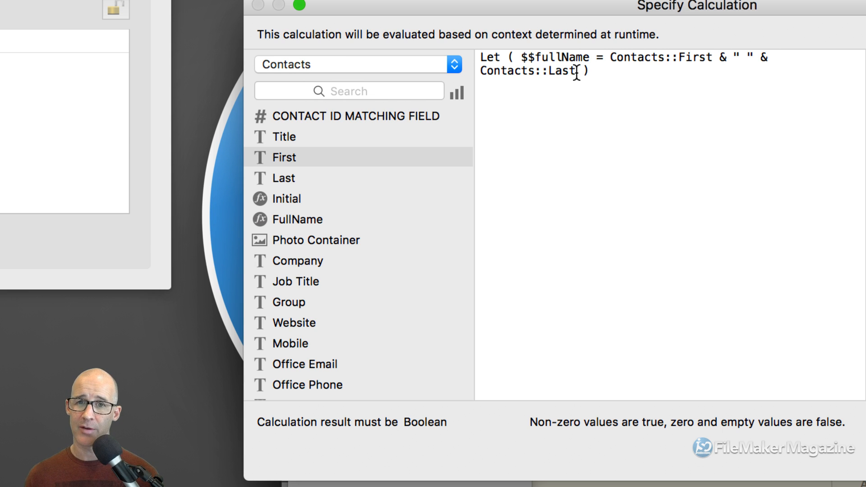
pyautogui.moveTo(522, 57); pyautogui.dragTo(587, 58)
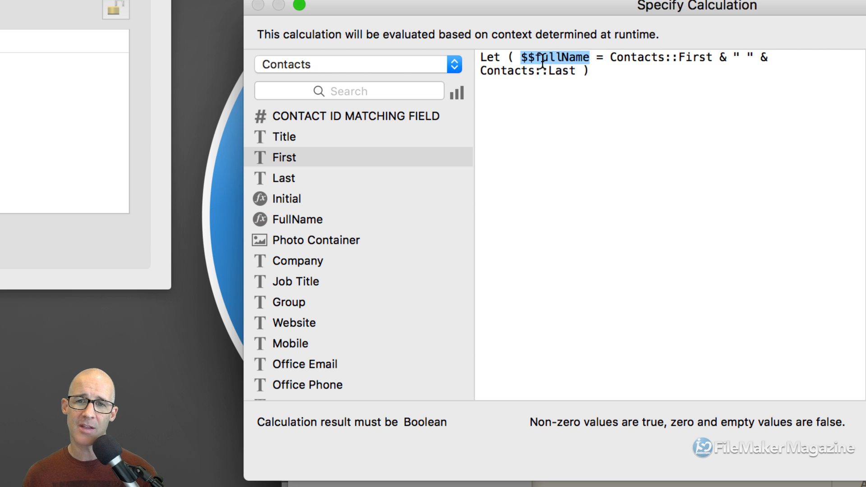
pyautogui.moveTo(610, 58); pyautogui.dragTo(577, 74)
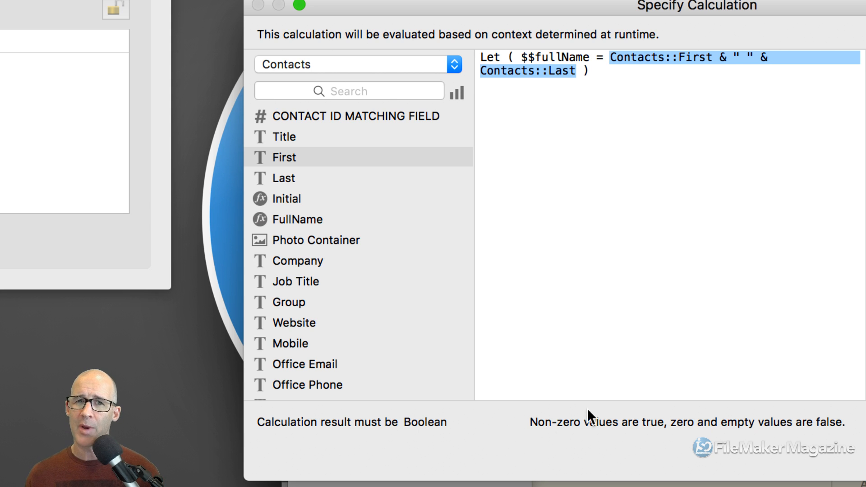
pyautogui.click(575, 73)
# - Add the example line Let ( $variable = "something" ; false ) below the calculation
pyautogui.click(604, 95)
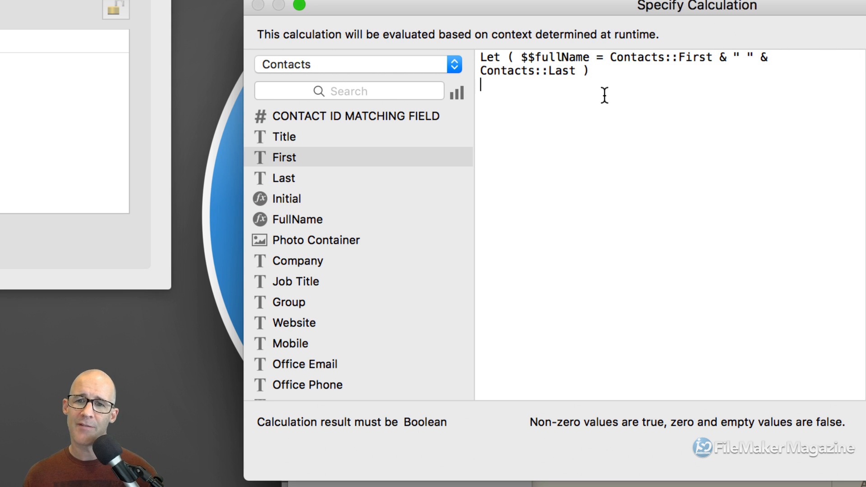
pyautogui.press('Return')
pyautogui.write('Let ( ')
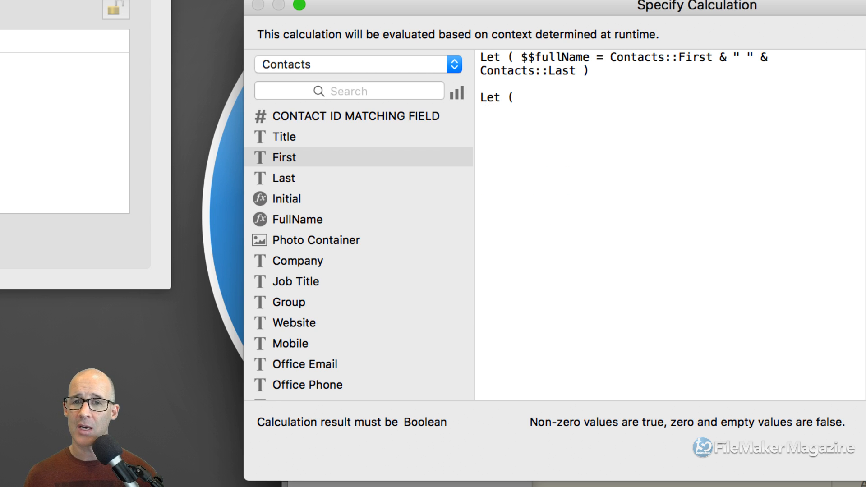
pyautogui.write('$')
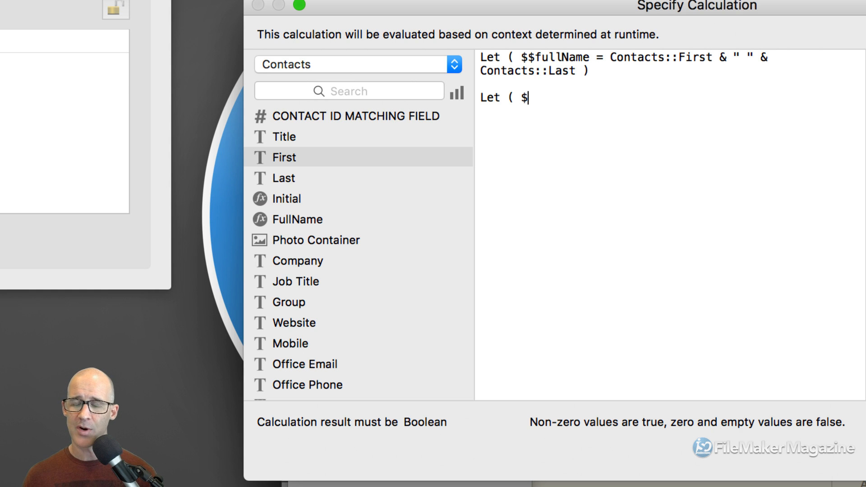
pyautogui.write('variable ')
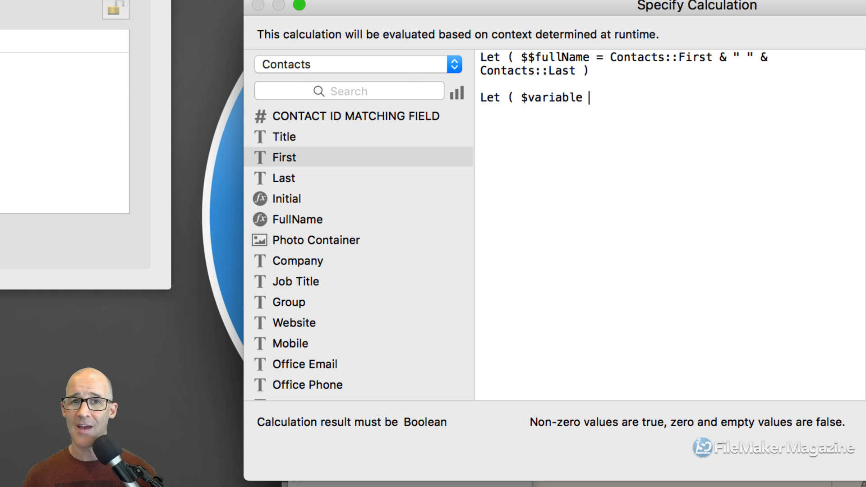
pyautogui.write('=')
pyautogui.press('BackSpace')
pyautogui.press('BackSpace')
pyautogui.write('= ')
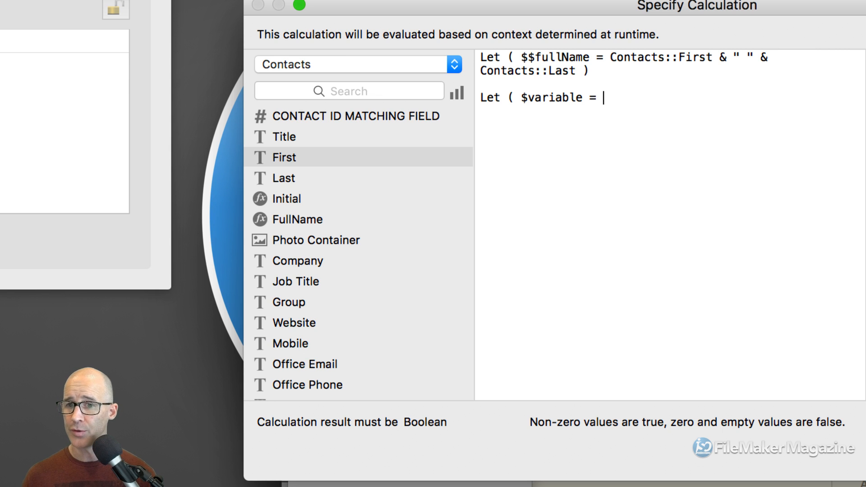
pyautogui.write('"something"')
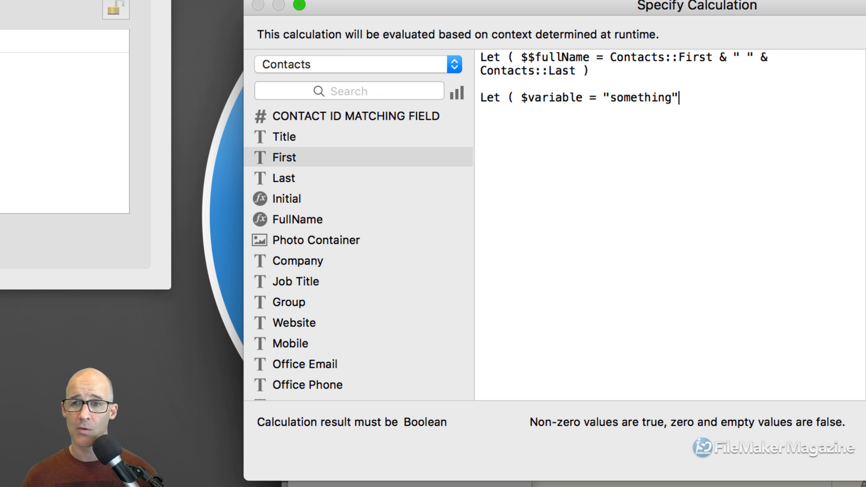
pyautogui.write(' ;')
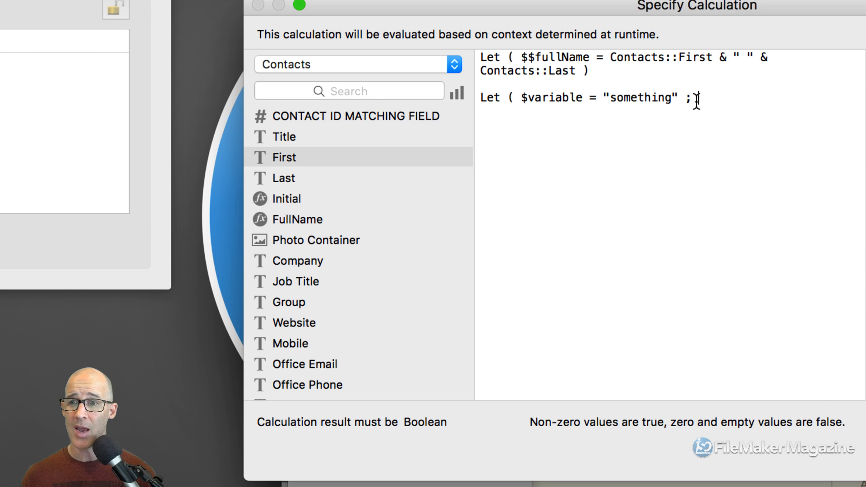
pyautogui.write('false')
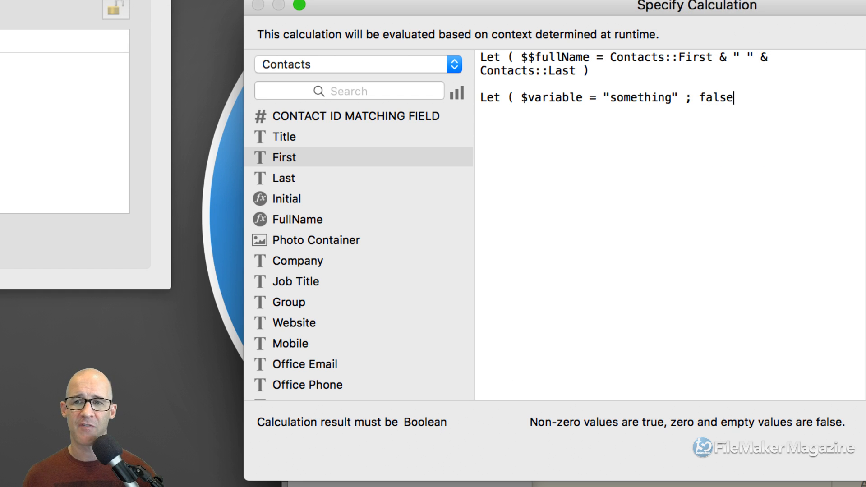
pyautogui.write(' )')
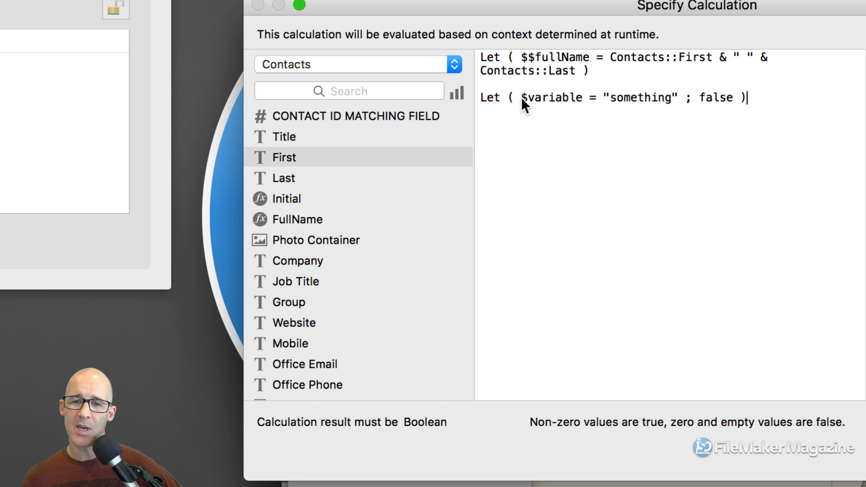
# - Select the whole example Let line and delete it
pyautogui.moveTo(540, 99); pyautogui.dragTo(581, 100)
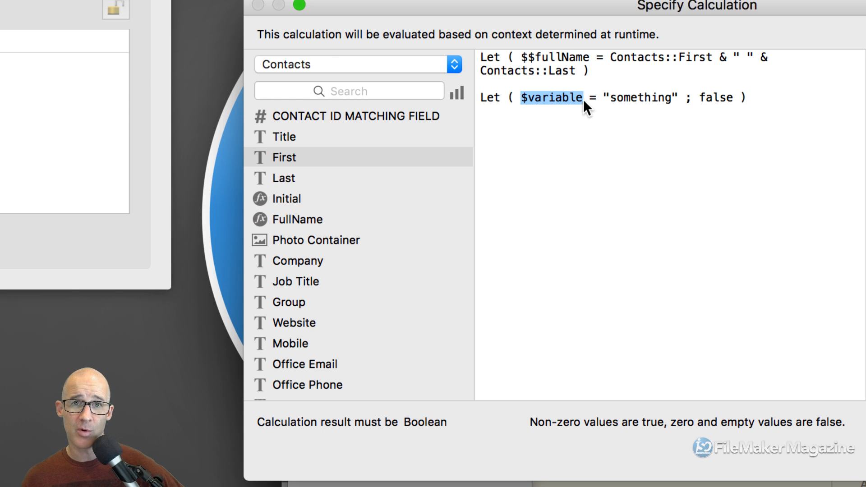
pyautogui.doubleClick(650, 99)
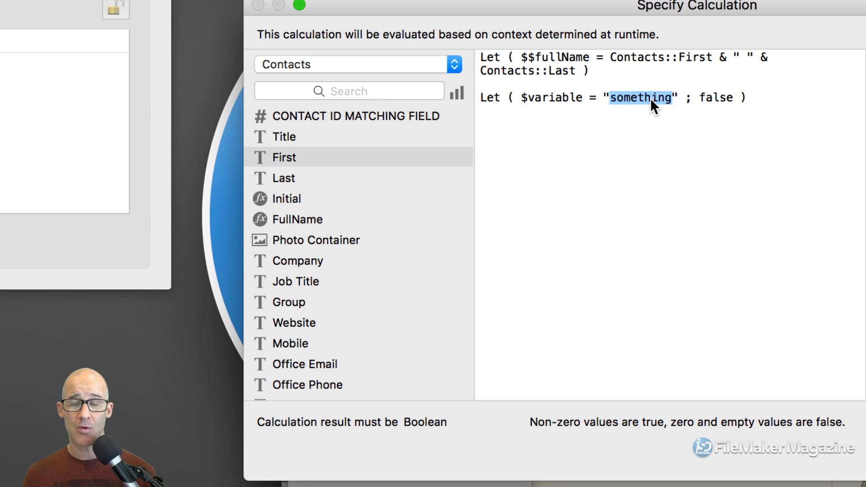
pyautogui.click(715, 96)
pyautogui.doubleClick(716, 98)
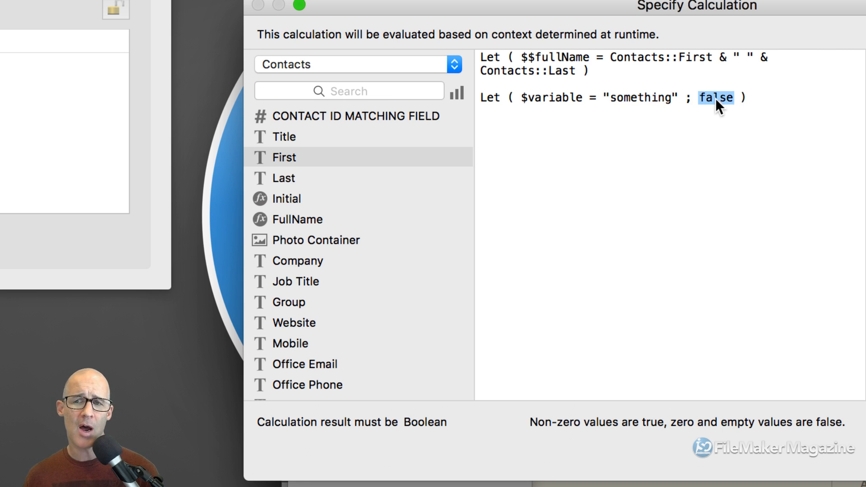
pyautogui.moveTo(745, 97); pyautogui.dragTo(472, 96)
pyautogui.press('BackSpace')
pyautogui.press('BackSpace')
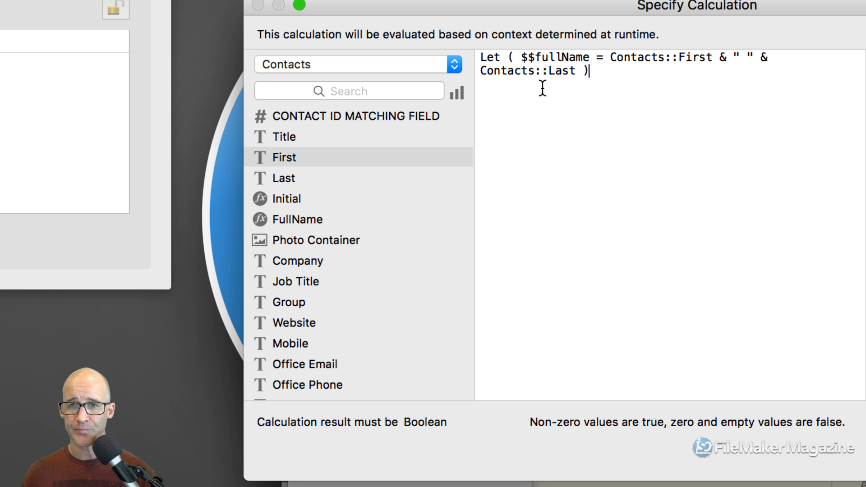
# - End the $$fullName Let expression with "; false" so the object is never hidden
pyautogui.click(582, 71)
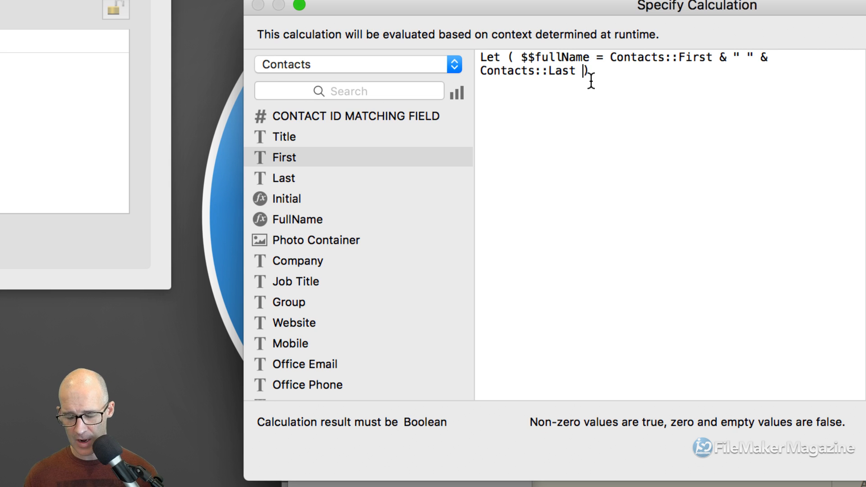
pyautogui.write('; ')
pyautogui.write('fals')
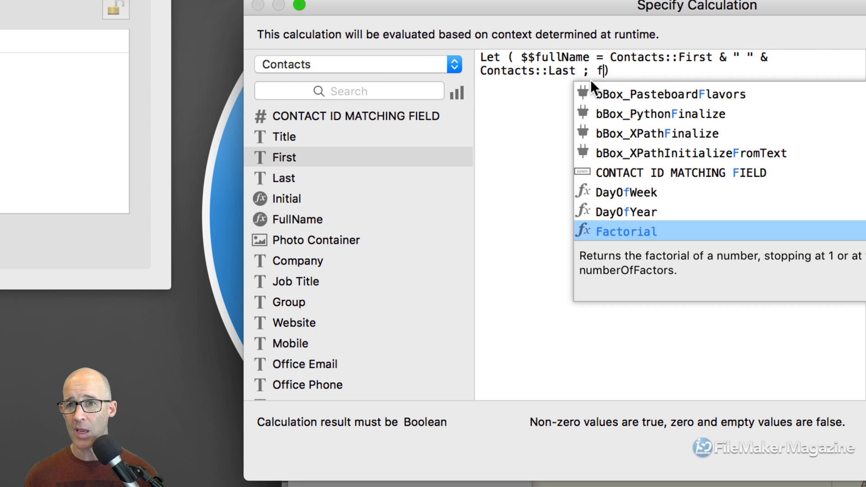
pyautogui.write('e')
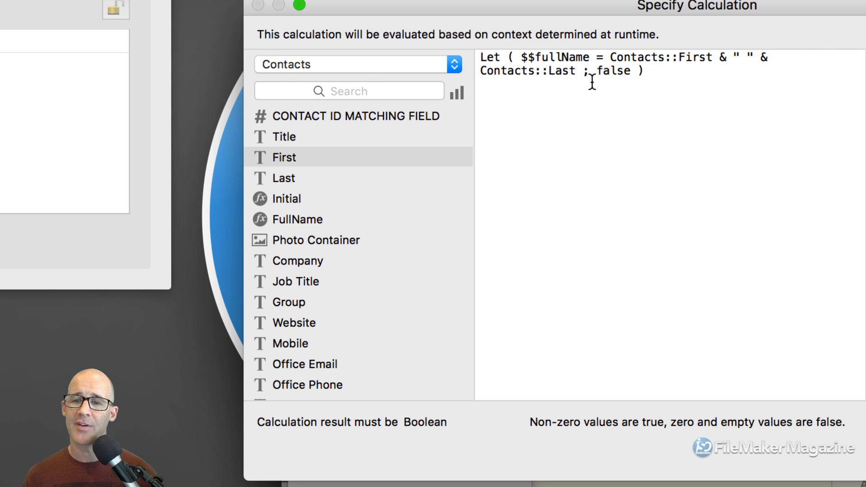
pyautogui.click(603, 124)
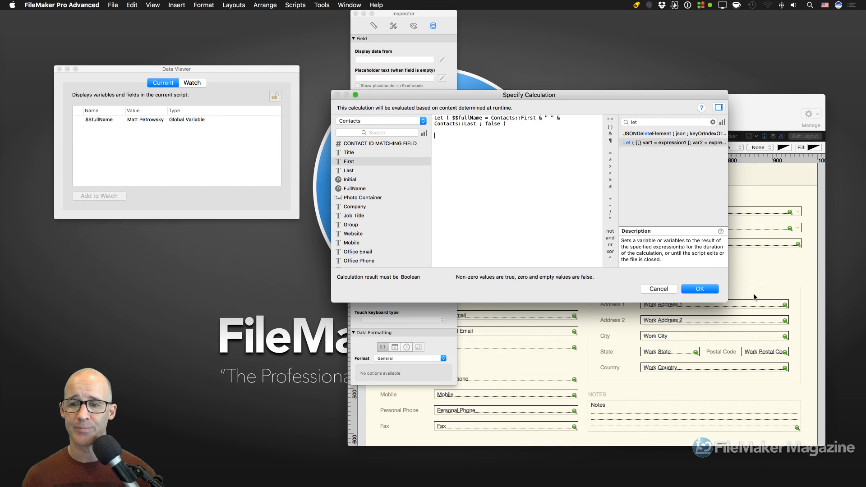
# - Accept the hide-object calculation and move the FullName field under the Last field
pyautogui.click(693, 288)
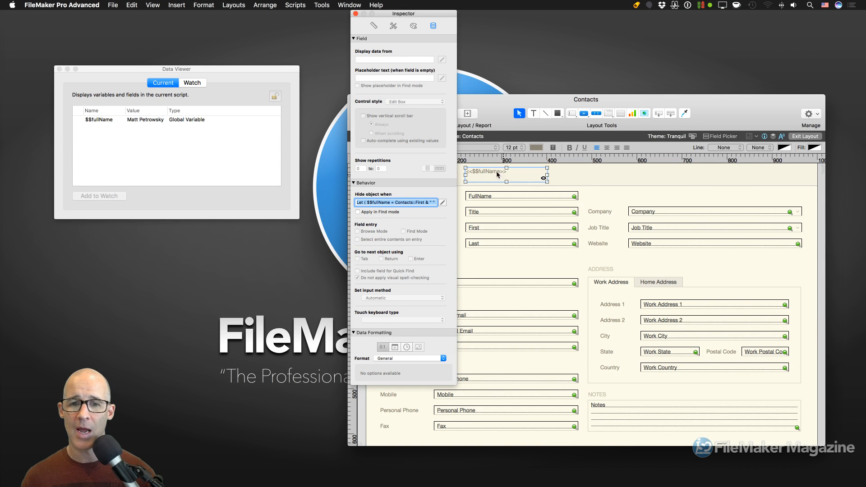
pyautogui.moveTo(414, 14); pyautogui.dragTo(244, 34)
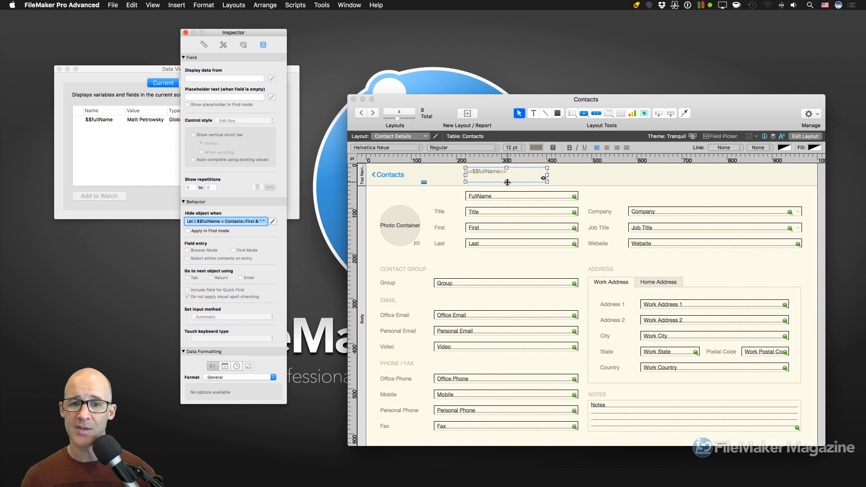
pyautogui.moveTo(504, 175); pyautogui.dragTo(504, 259)
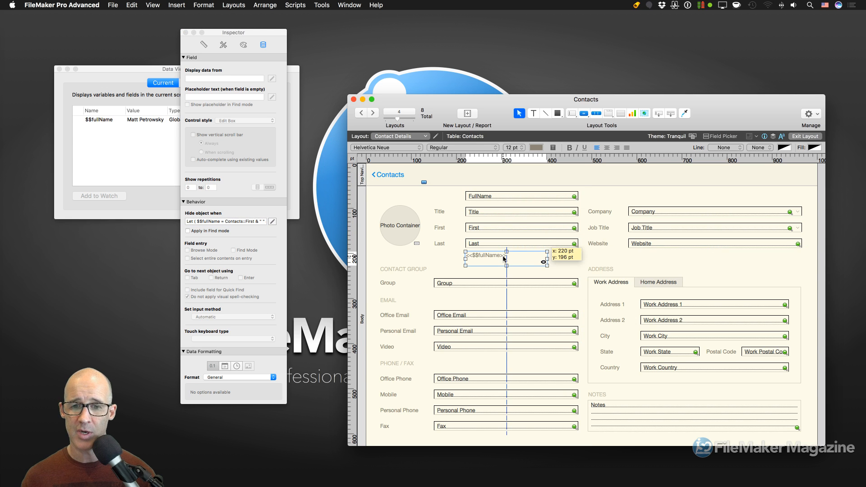
pyautogui.moveTo(499, 197); pyautogui.dragTo(510, 254)
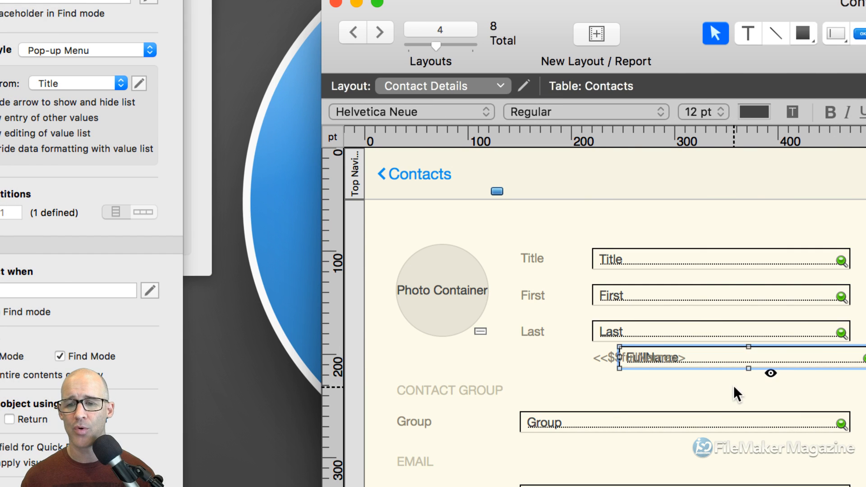
# - Place the <<$$fullName>> text below FullName, then exit to Browse mode, saving layout changes automatically
pyautogui.moveTo(714, 359); pyautogui.dragTo(654, 378)
pyautogui.click(651, 355)
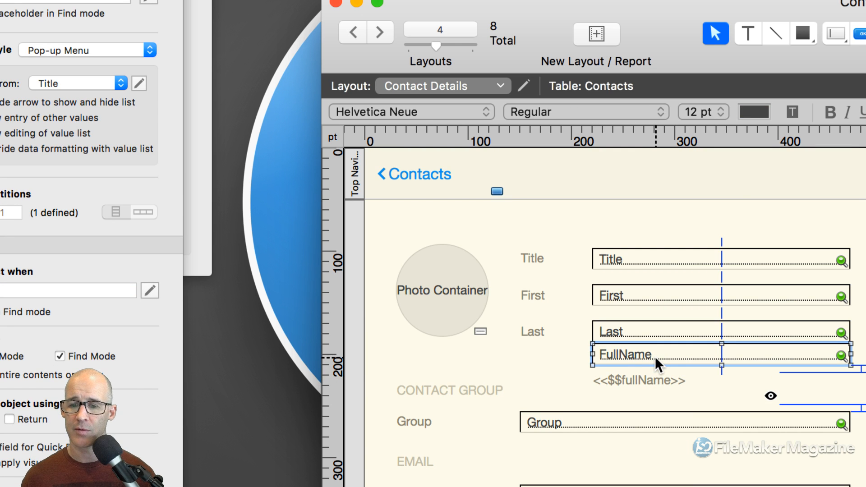
pyautogui.press('super+b')
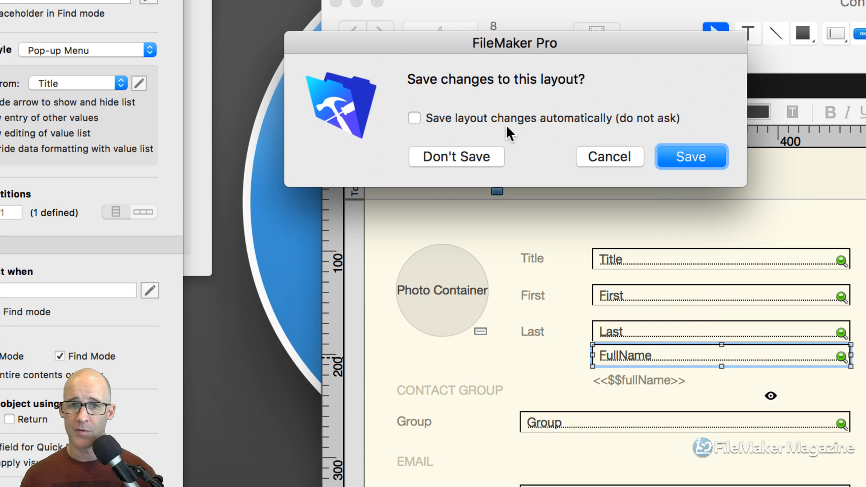
pyautogui.click(502, 118)
# - Save the layout and check the full name shown under FullName in Browse mode
pyautogui.click(668, 154)
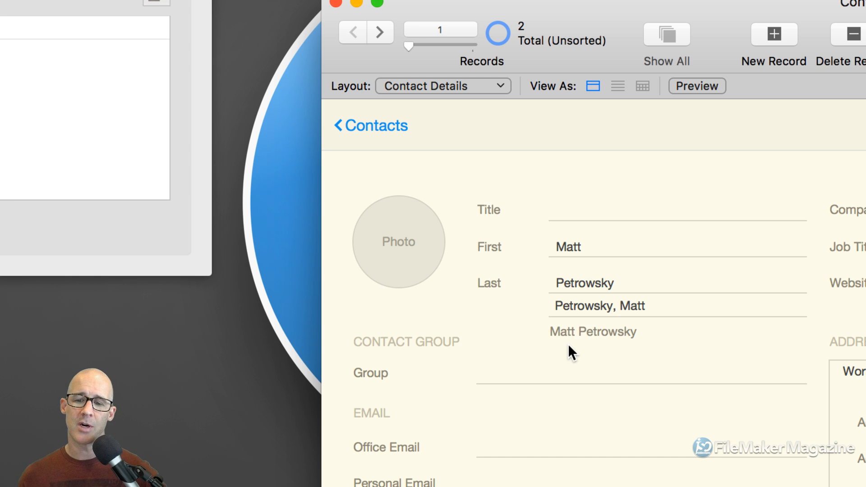
pyautogui.click(586, 304)
pyautogui.press('Escape')
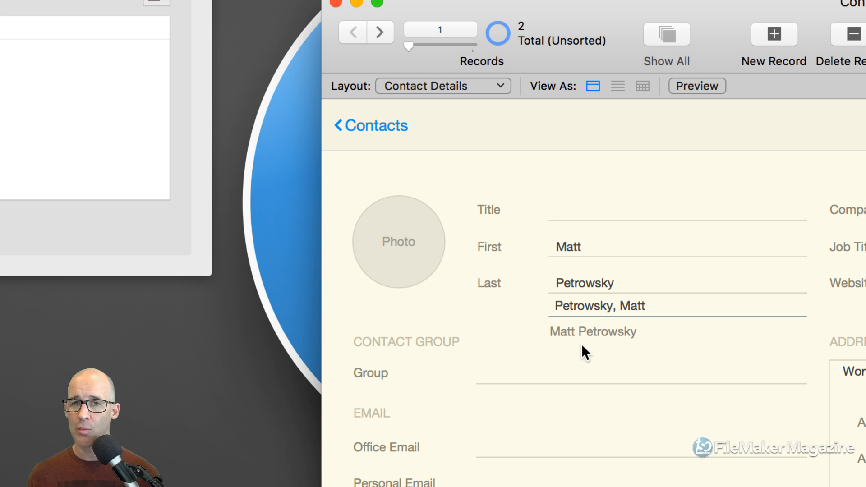
# - Go to contact record 2 and move the Contacts window up and left
pyautogui.hotkey('ctrl', 'Down')
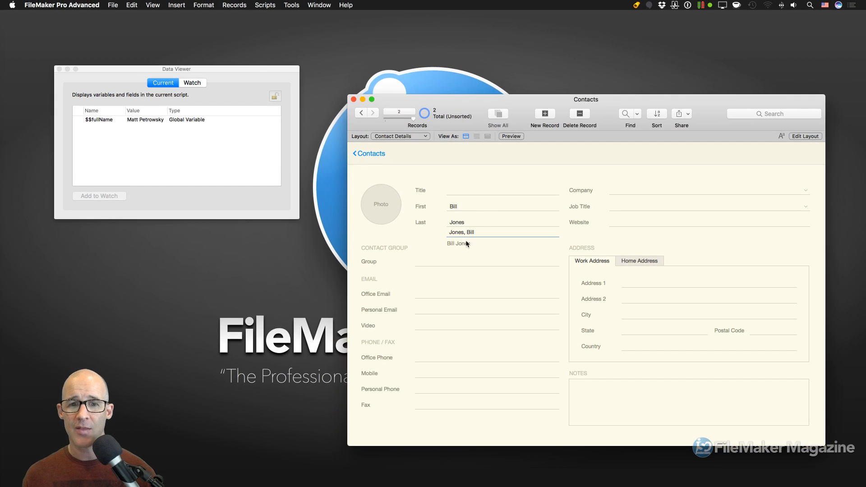
pyautogui.moveTo(489, 82); pyautogui.dragTo(475, 53)
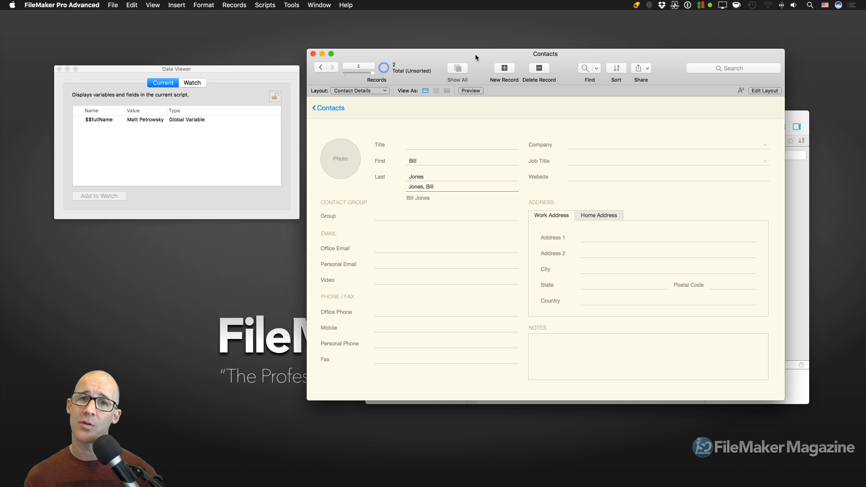
pyautogui.press('super+shift+d')
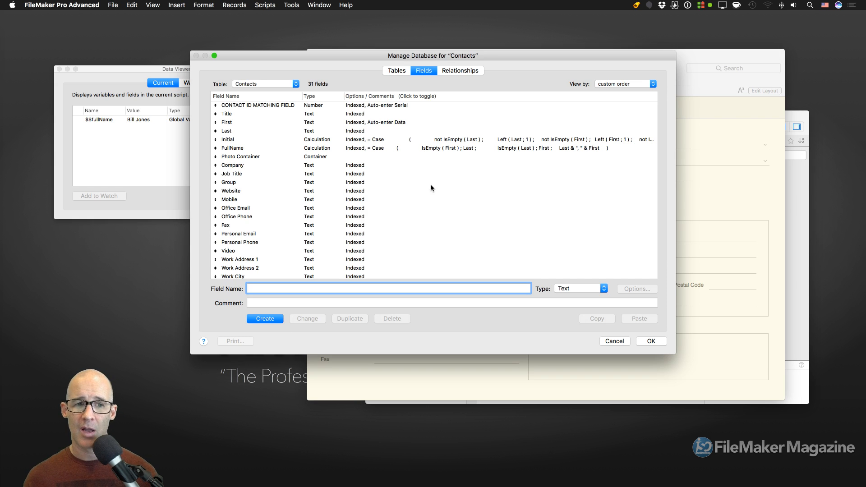
pyautogui.moveTo(447, 57); pyautogui.dragTo(491, 37)
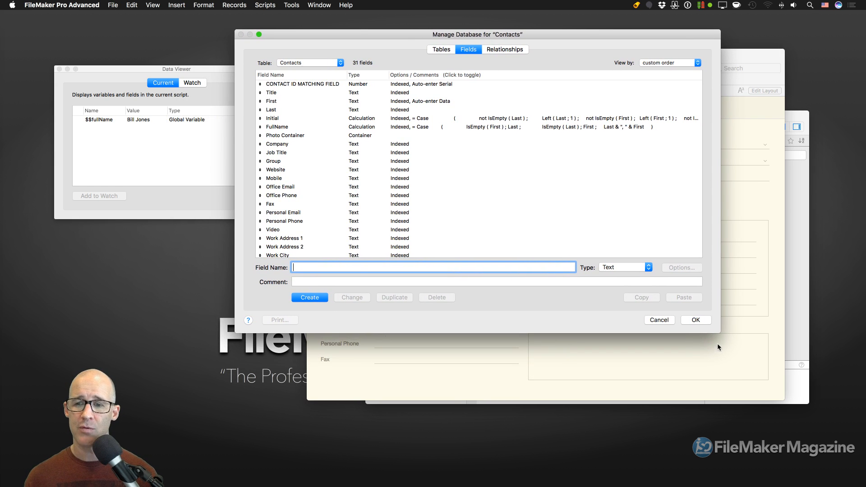
pyautogui.moveTo(719, 332); pyautogui.dragTo(739, 396)
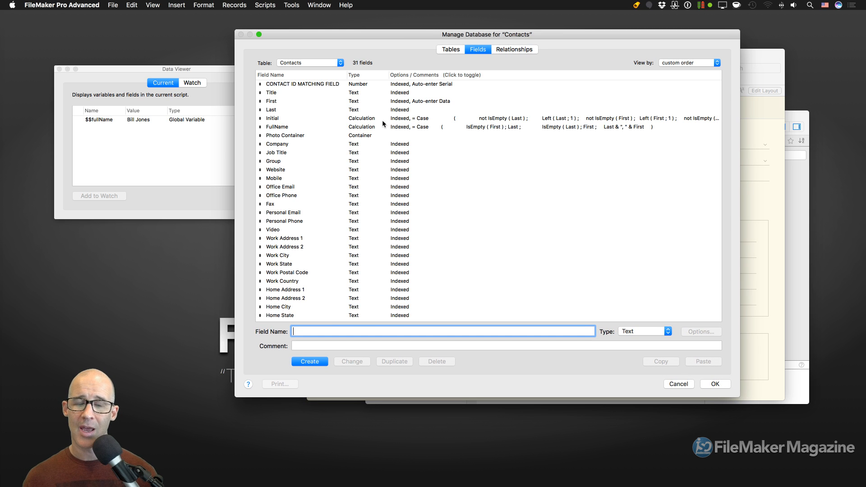
pyautogui.scroll(-4, 368, 219)
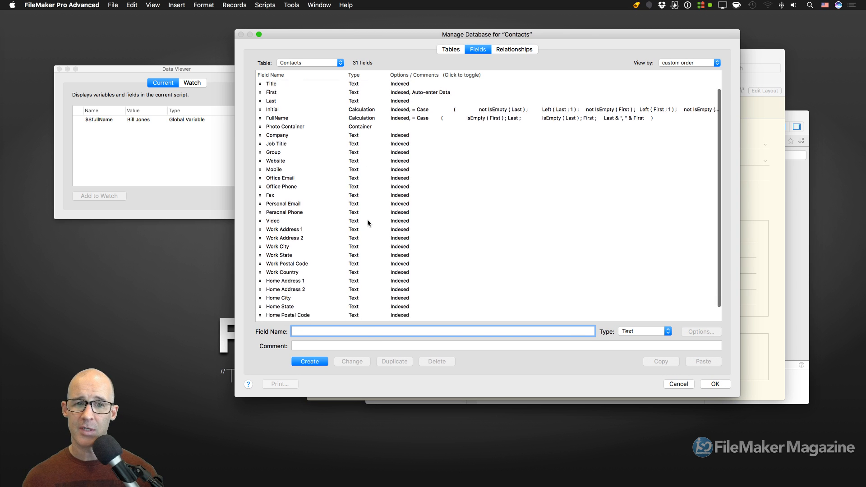
pyautogui.scroll(2, 368, 219)
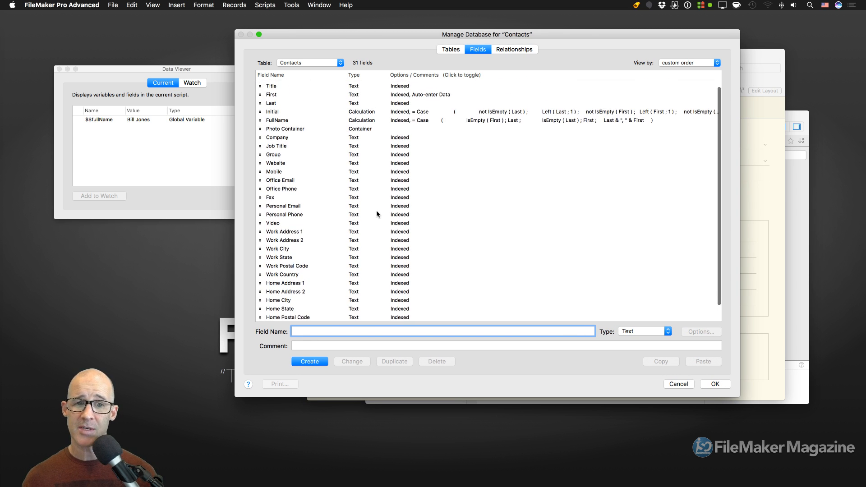
pyautogui.scroll(-1, 370, 149)
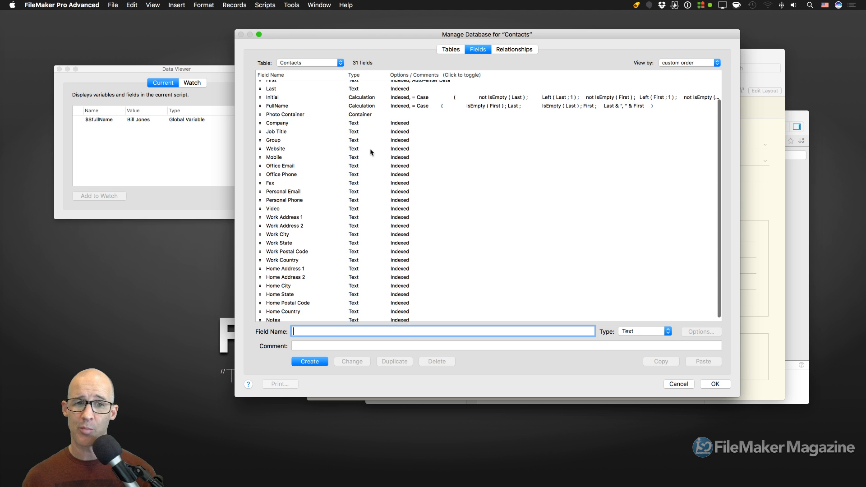
pyautogui.click(365, 123)
pyautogui.keyDown('shift'); pyautogui.click(368, 321); pyautogui.keyUp('shift')
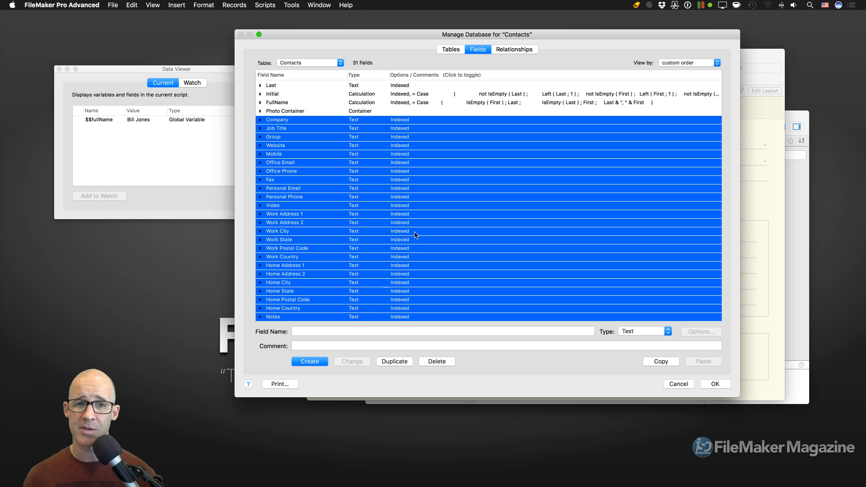
pyautogui.scroll(2, 397, 162)
pyautogui.click(370, 120)
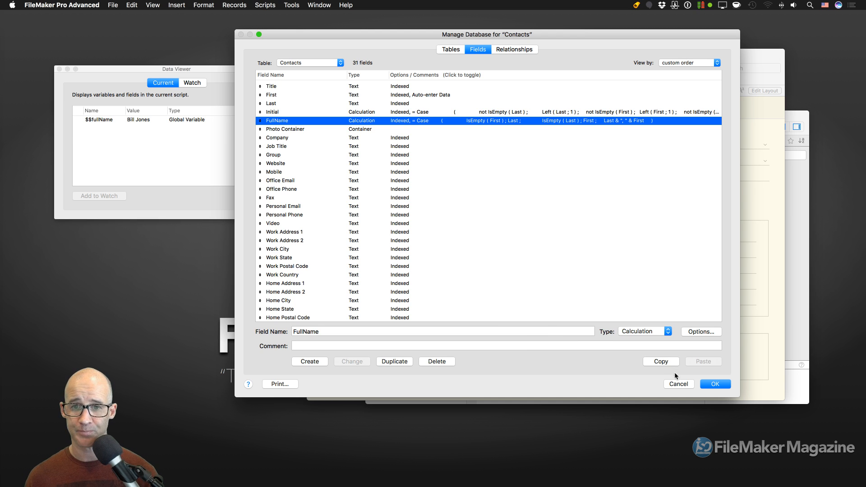
pyautogui.click(713, 387)
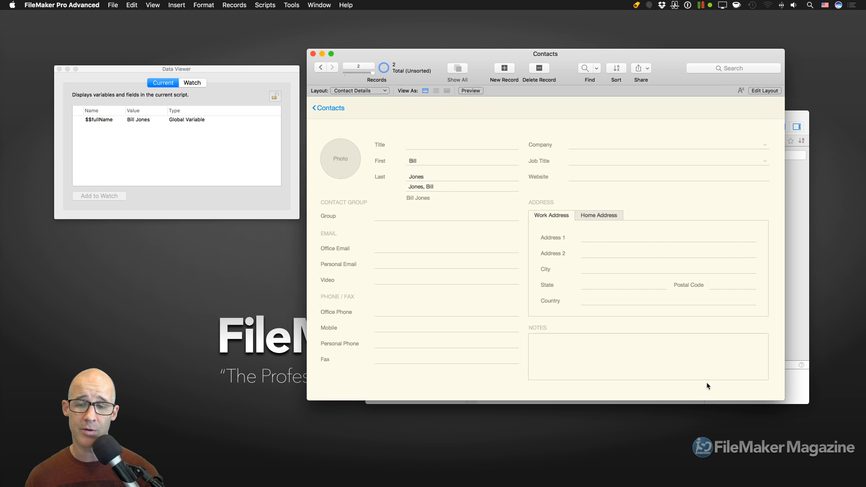
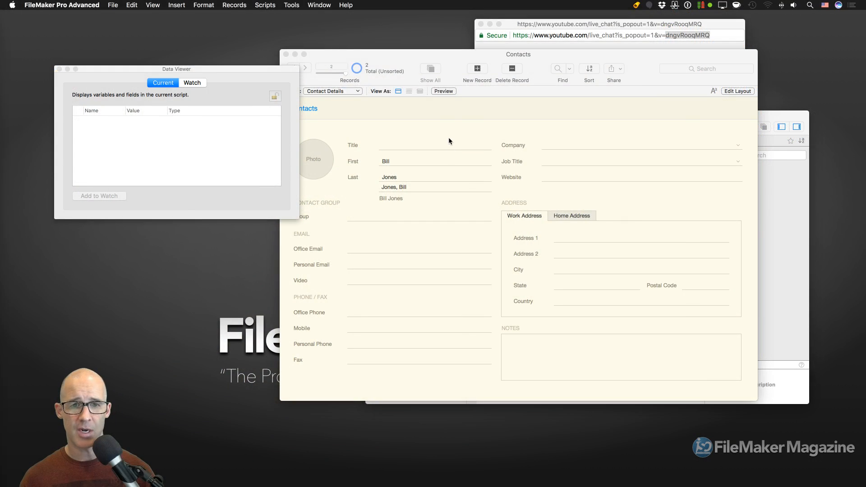
# - Bring the Contacts window forward and switch Contact Details into Layout mode
pyautogui.click(449, 138)
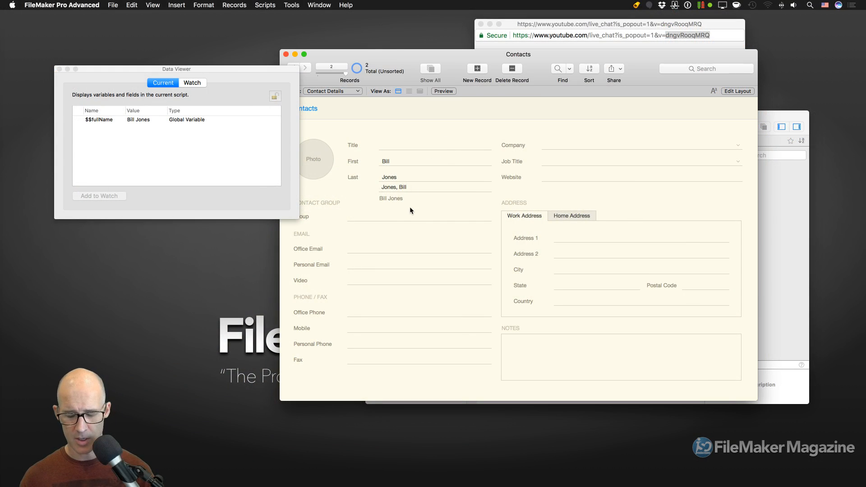
pyautogui.press('super+l')
pyautogui.click(416, 220)
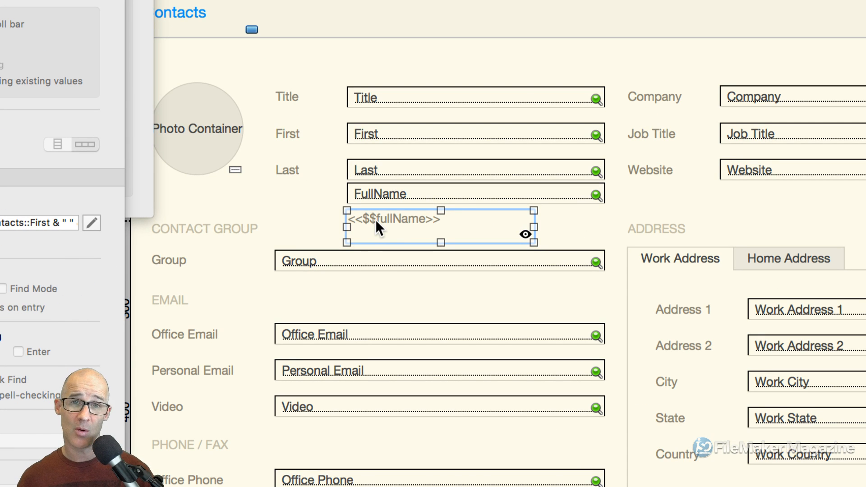
pyautogui.click(375, 219)
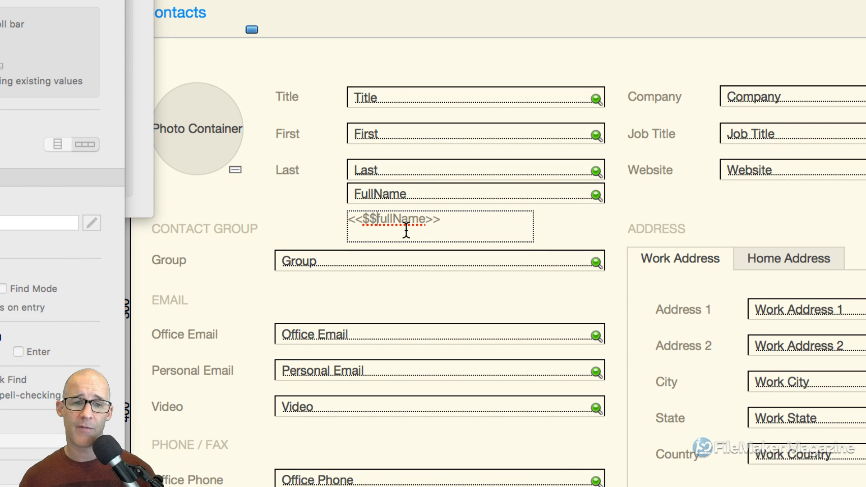
pyautogui.press('BackSpace')
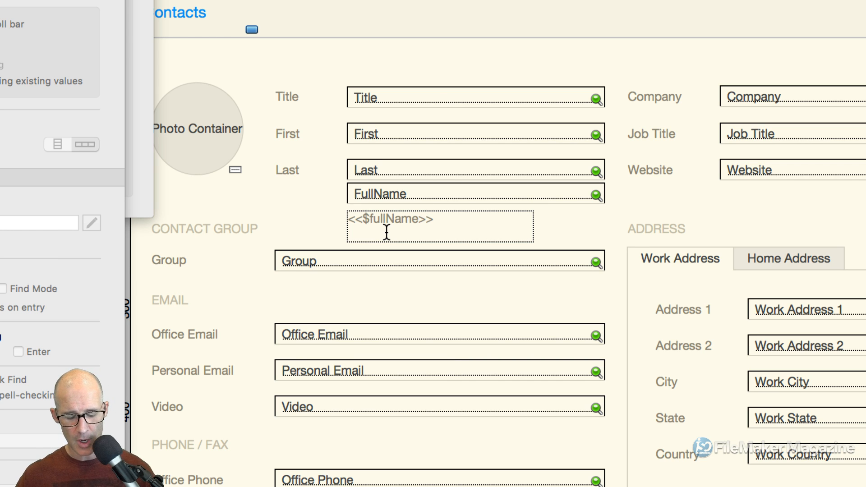
pyautogui.write('$')
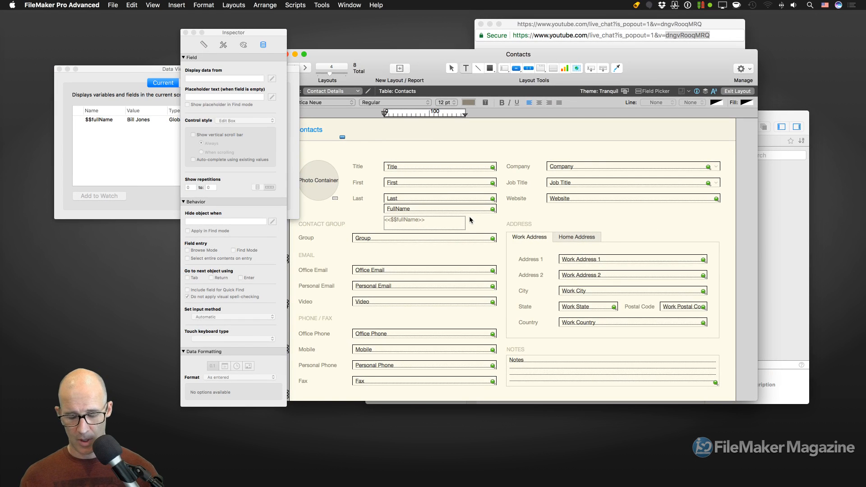
pyautogui.press('super+b')
pyautogui.press('super+b')
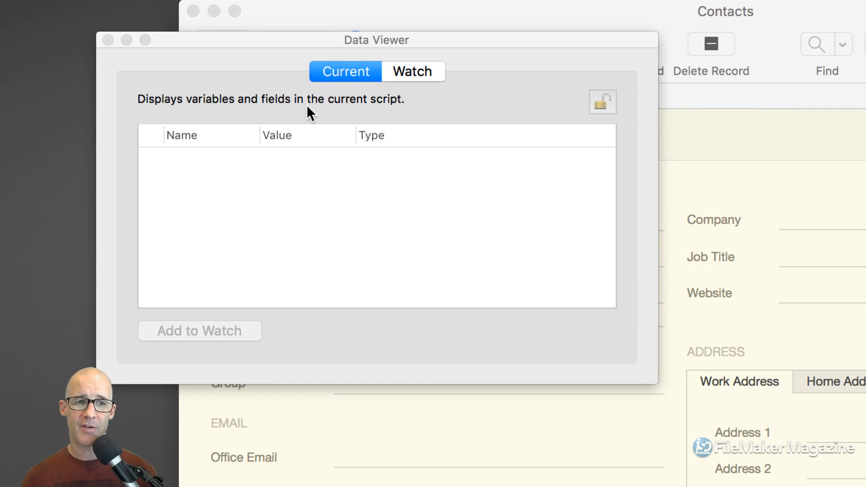
# - Refresh the Data Viewer and select the $$fullName variable showing Bill Jones
pyautogui.click(707, 105)
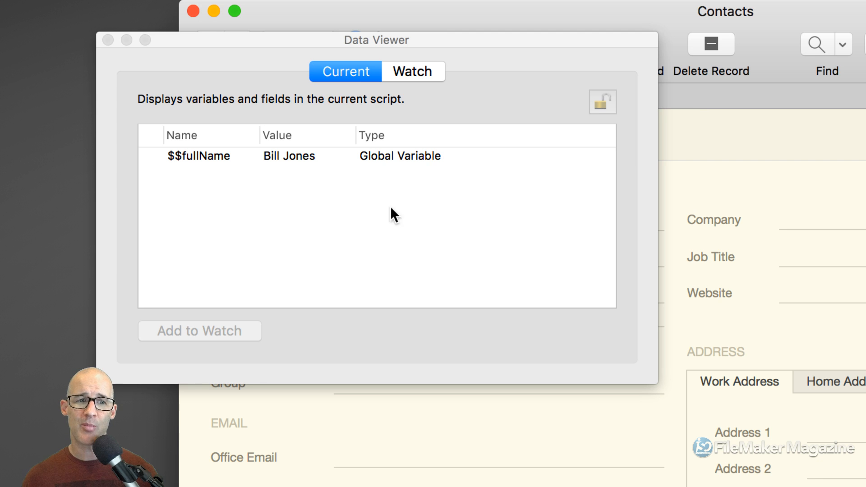
pyautogui.click(219, 156)
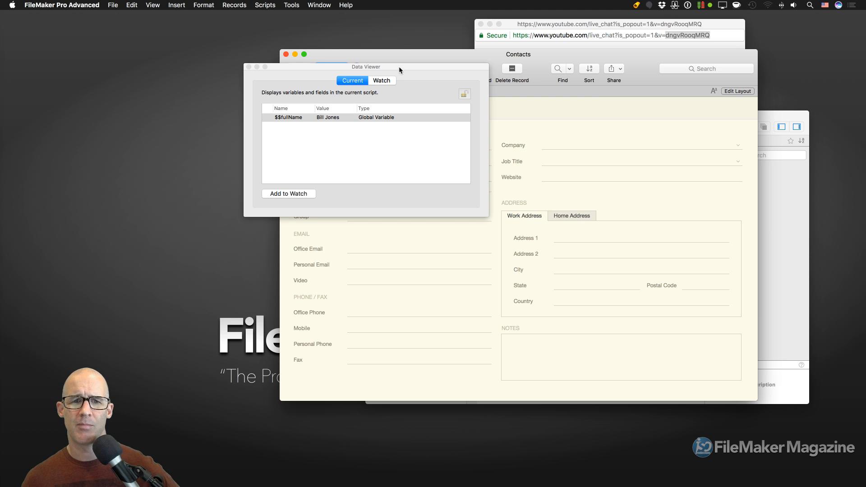
# - Drag the Data Viewer left, off the Contacts layout, to uncover the record
pyautogui.moveTo(399, 68); pyautogui.dragTo(321, 75)
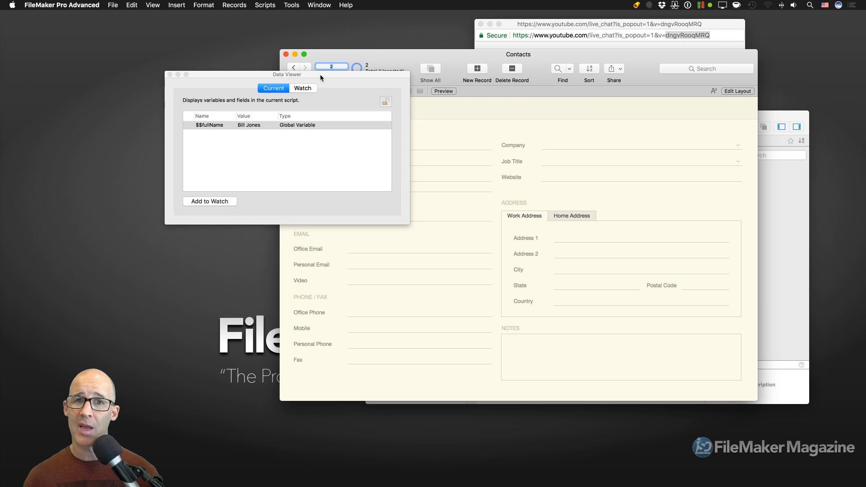
pyautogui.moveTo(326, 74); pyautogui.dragTo(196, 59)
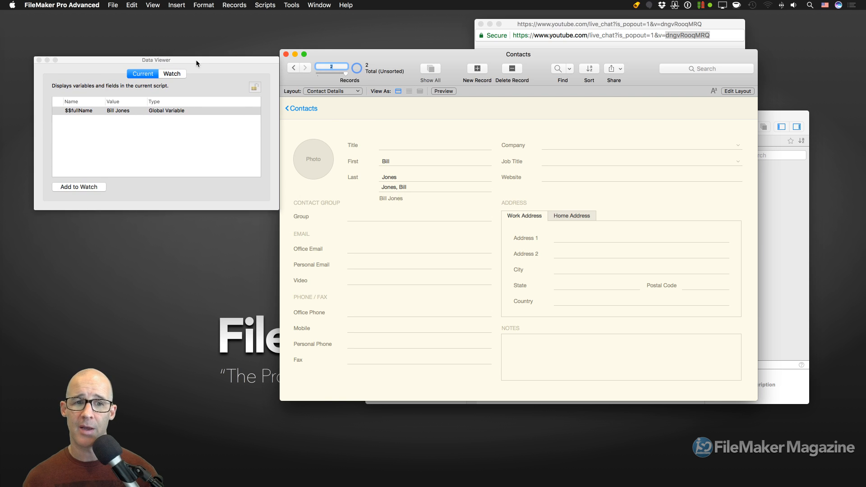